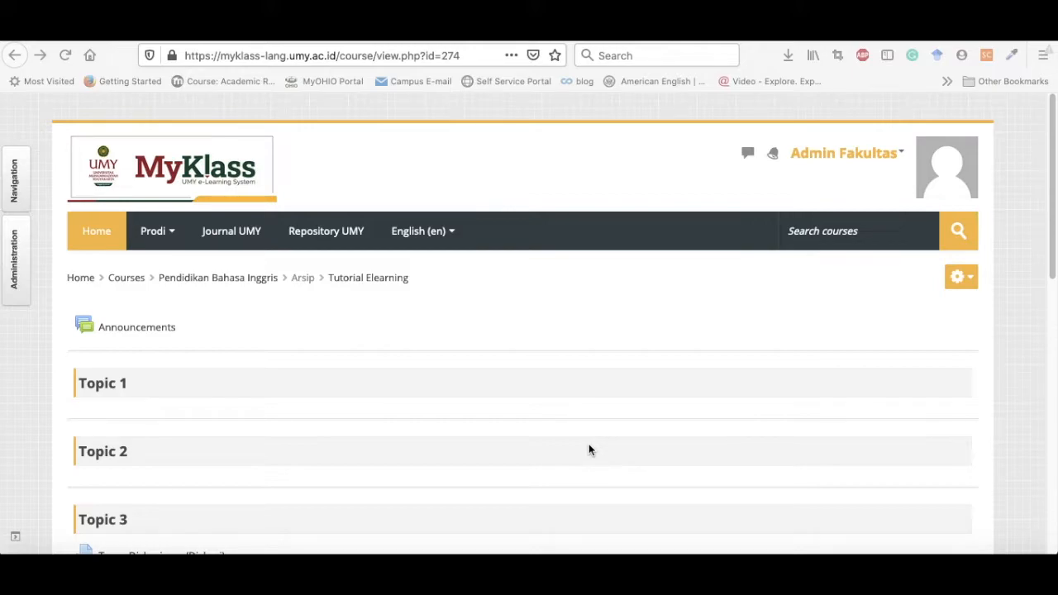
Turn on editing for the Tutorial Elearning course page.
scroll(588, 447, "down", 3)
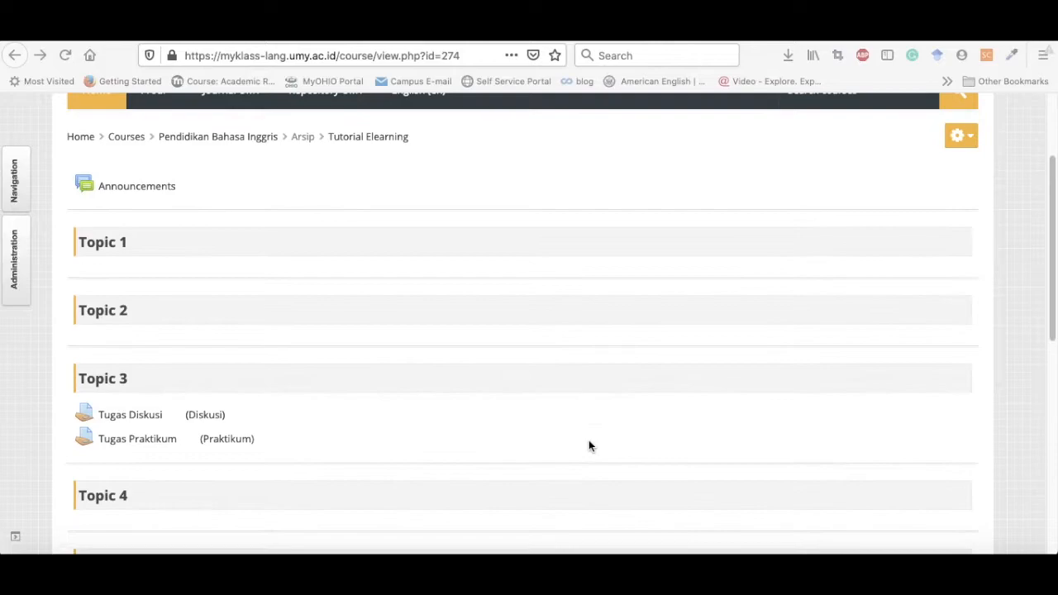
scroll(589, 446, "up", 2)
scroll(589, 447, "up", 1)
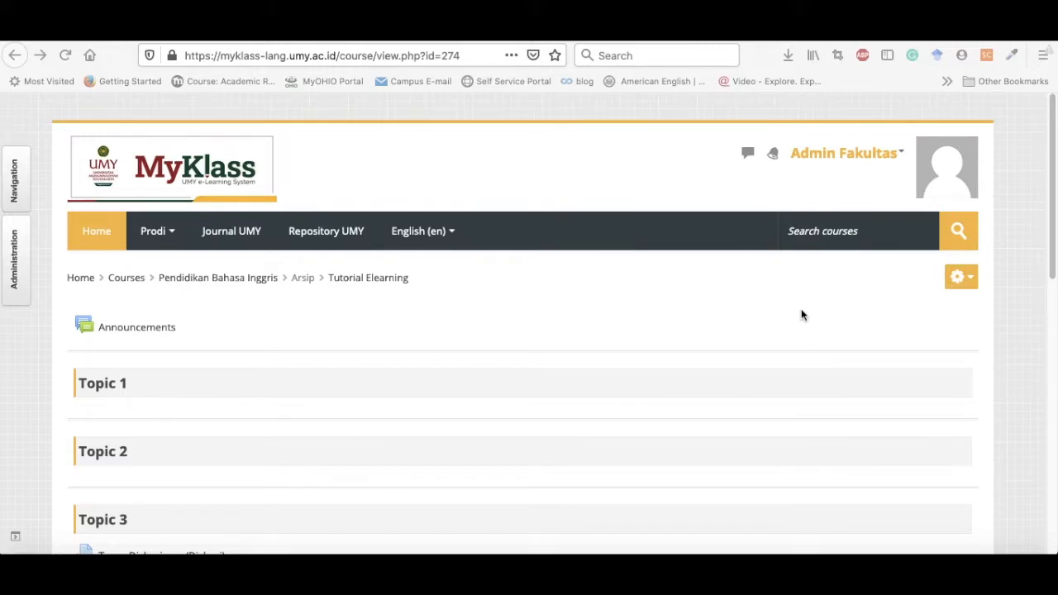
left_click(957, 278)
left_click(887, 328)
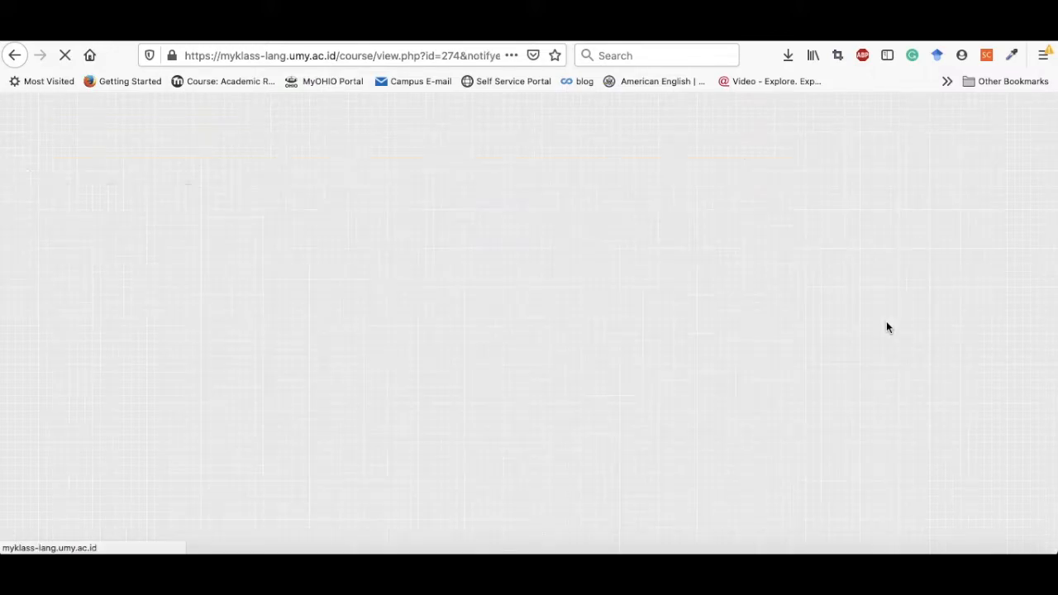
Add a new BigBlueButtonBN activity to Topic 1 of the course.
scroll(475, 357, "down", 1)
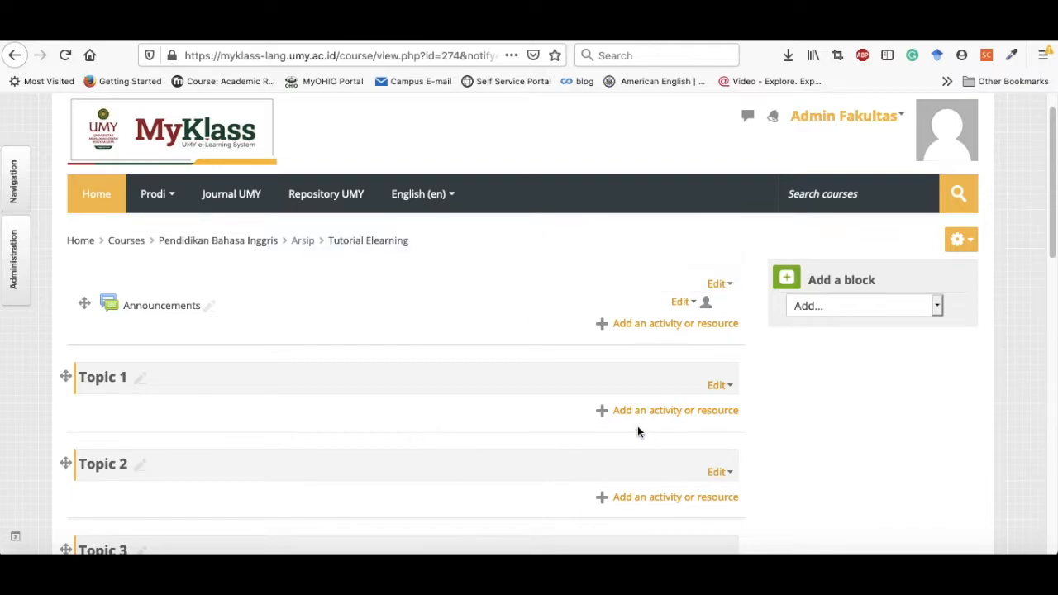
scroll(477, 467, "down", 1)
scroll(476, 467, "down", 1)
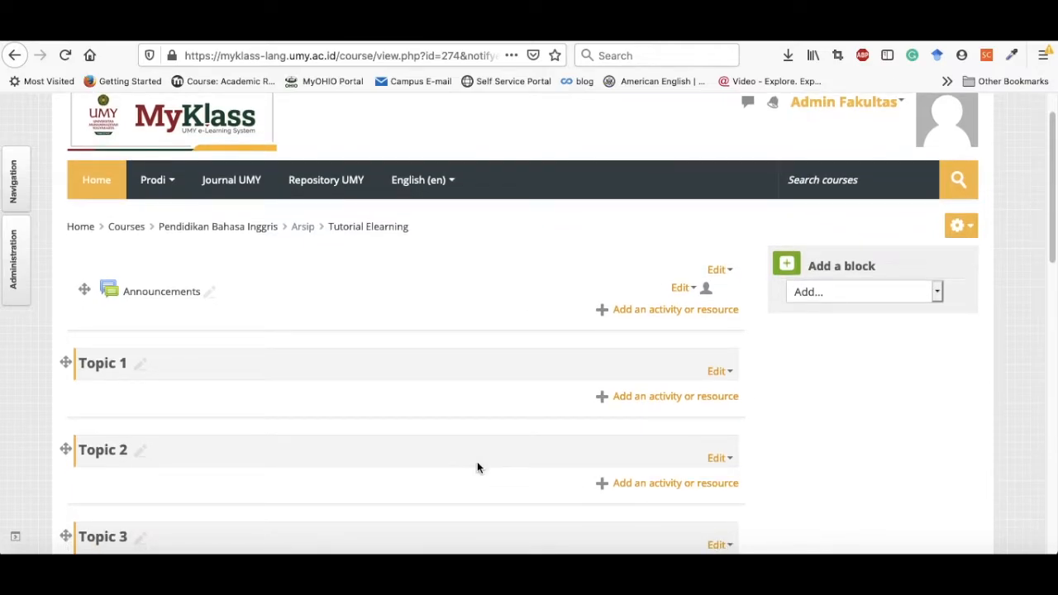
scroll(477, 468, "down", 8)
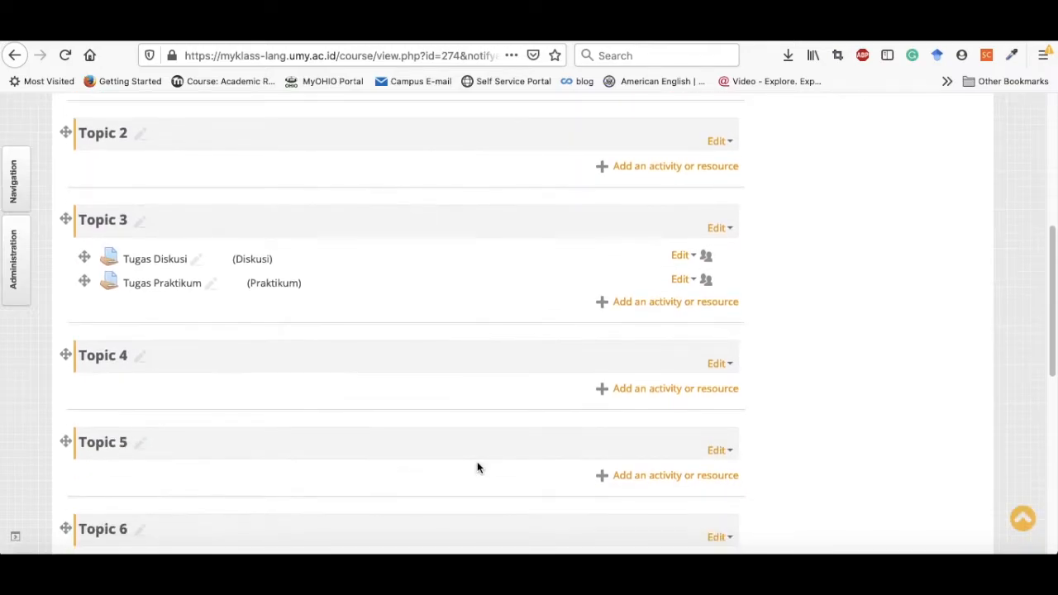
scroll(477, 468, "up", 10)
scroll(940, 514, "down", 3)
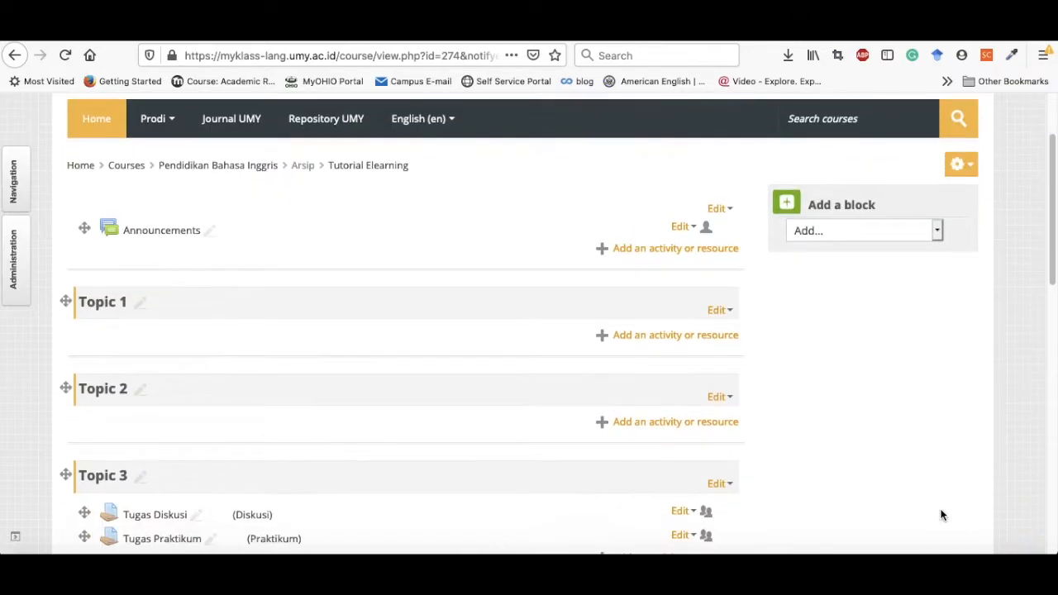
left_click(661, 341)
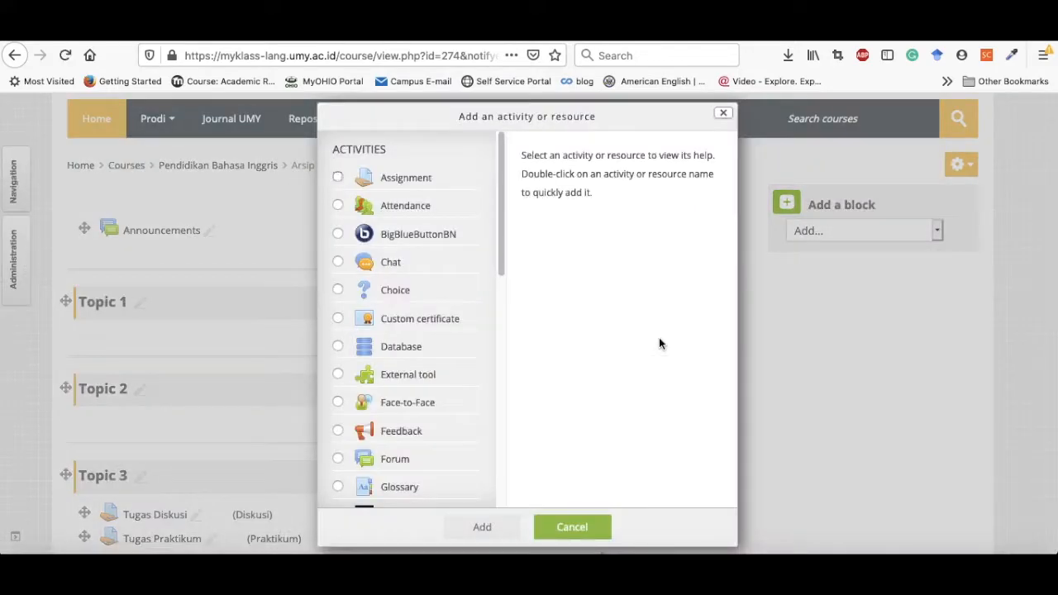
left_click(419, 235)
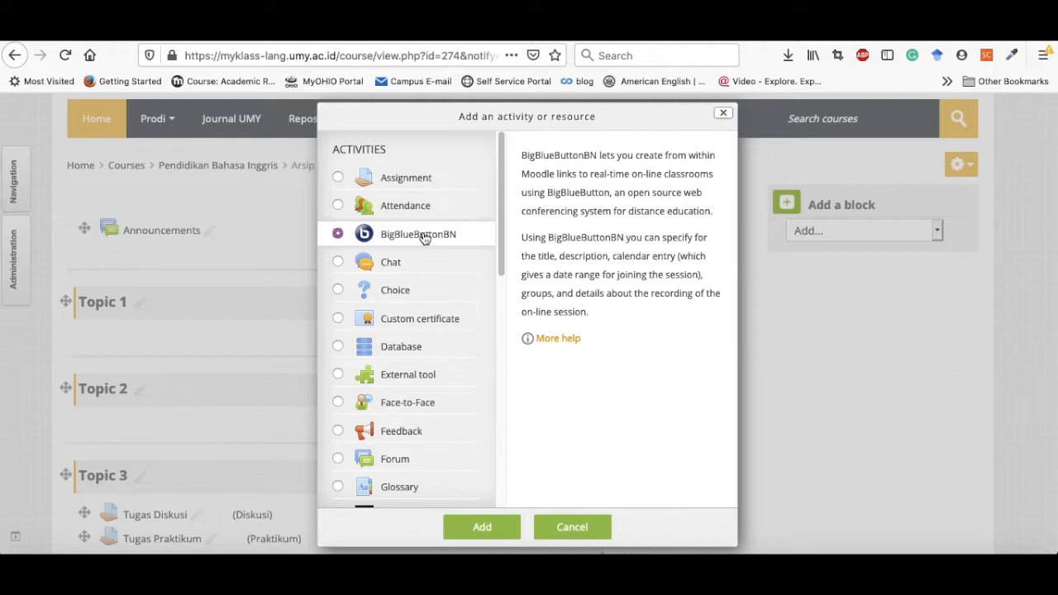
left_click(473, 524)
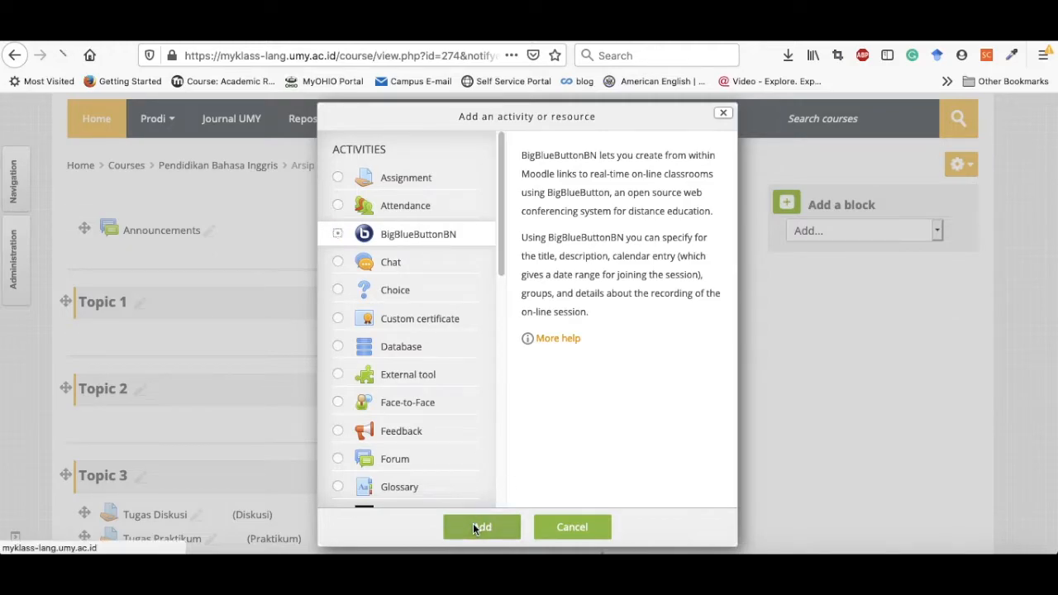
Choose Room/Activity with recordings as the instance type of the new BigBlueButtonBN activity.
scroll(588, 417, "down", 3)
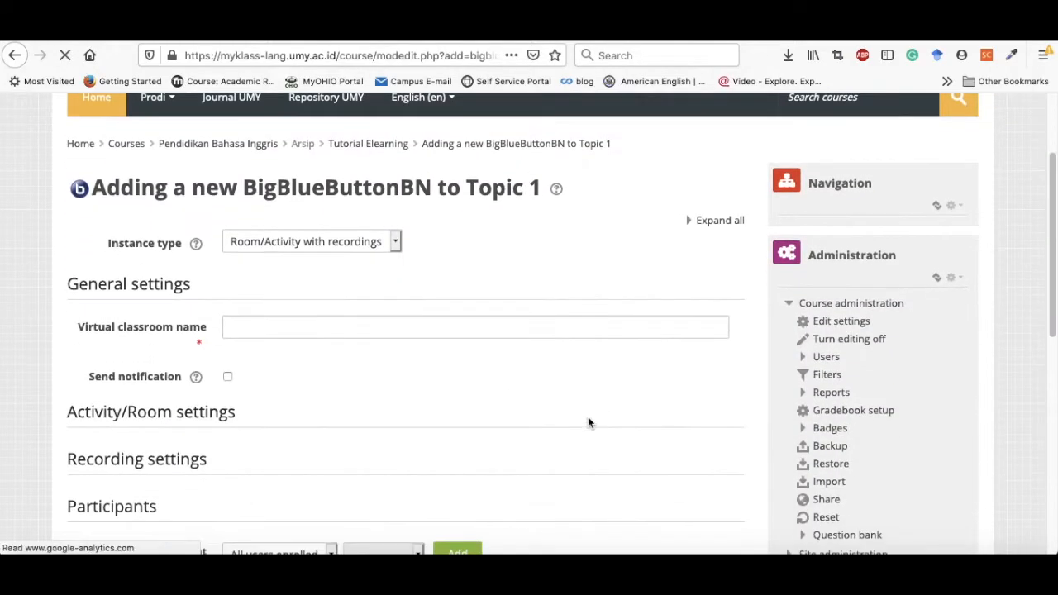
scroll(588, 423, "down", 10)
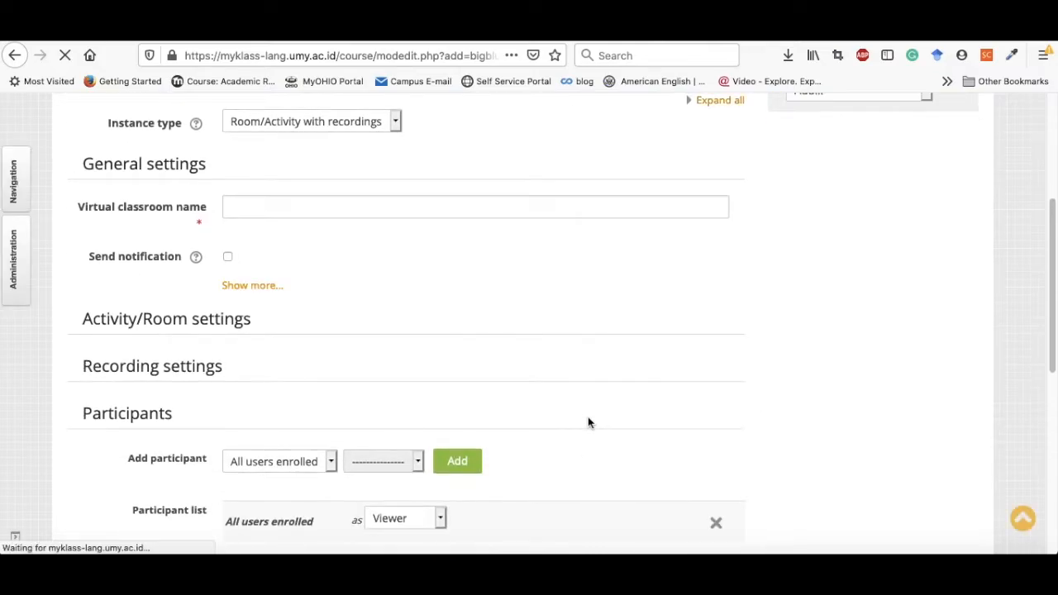
scroll(588, 422, "up", 15)
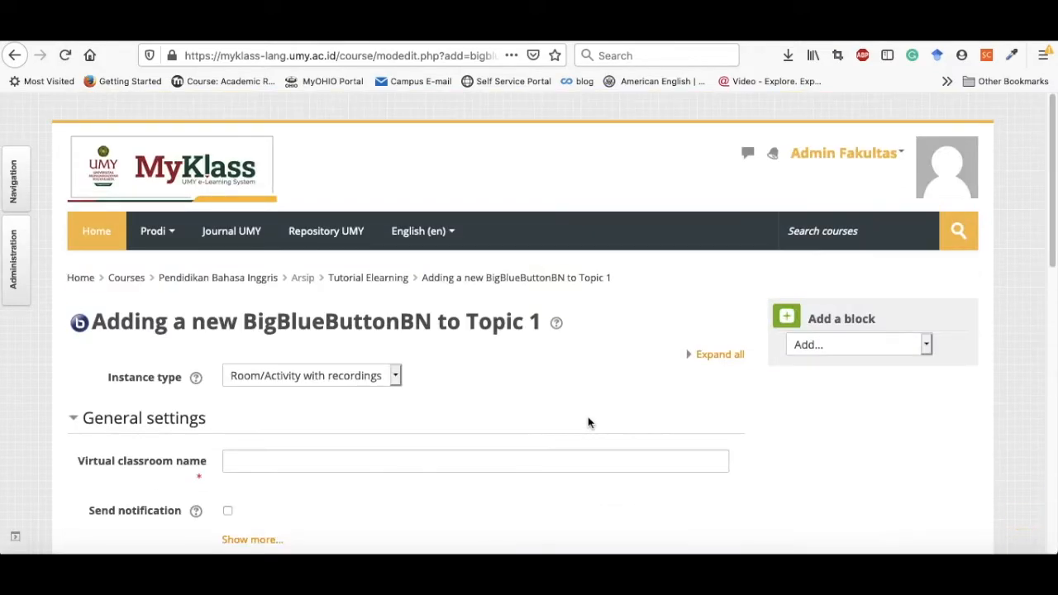
scroll(588, 422, "down", 1)
scroll(588, 418, "up", 1)
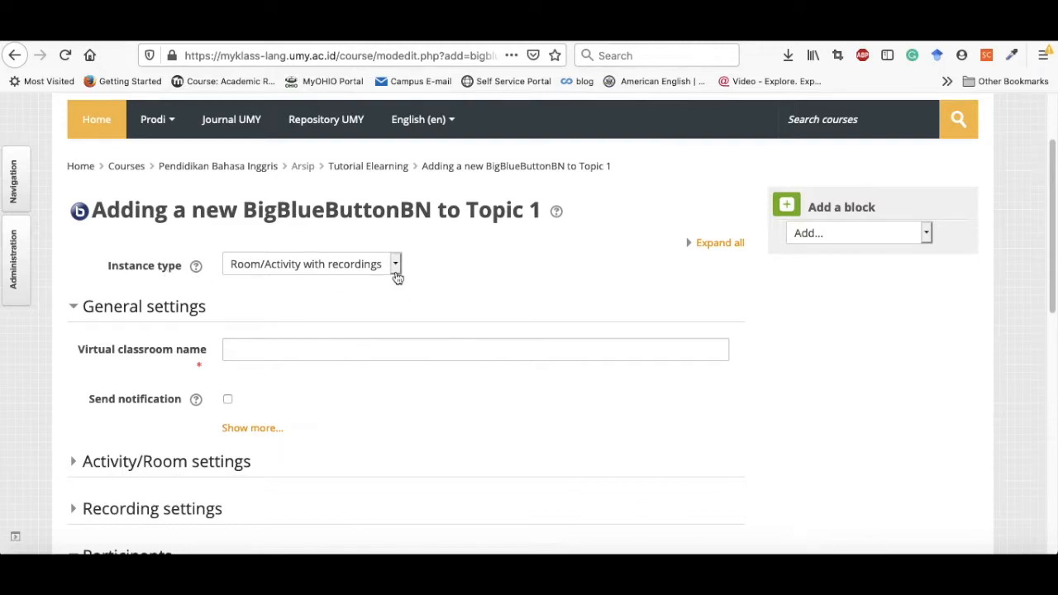
left_click(396, 265)
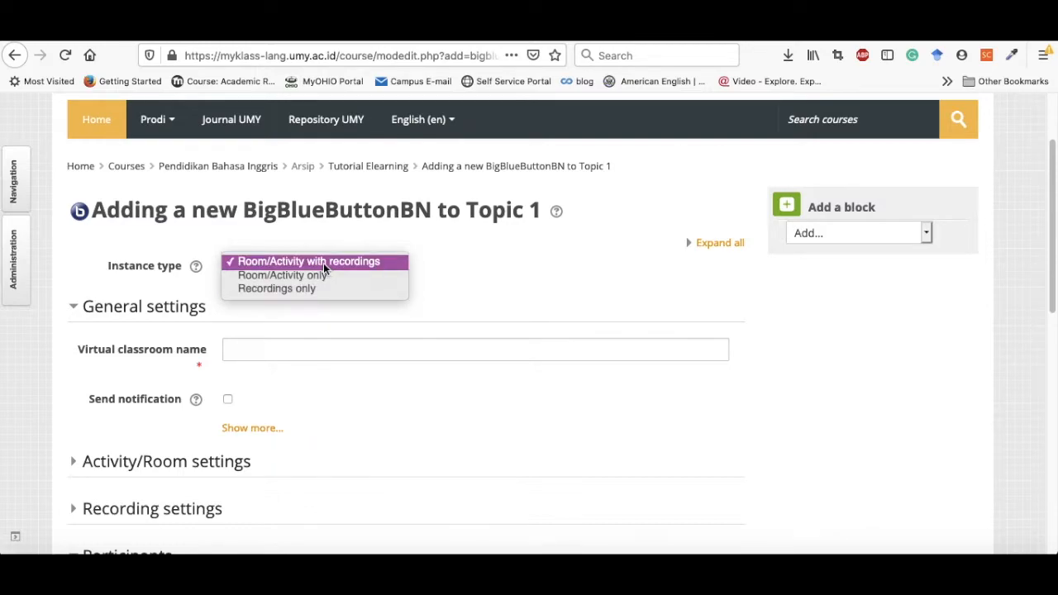
left_click(323, 263)
Name the virtual classroom "ICT in Language Learning Online Meeting".
scroll(554, 402, "down", 2)
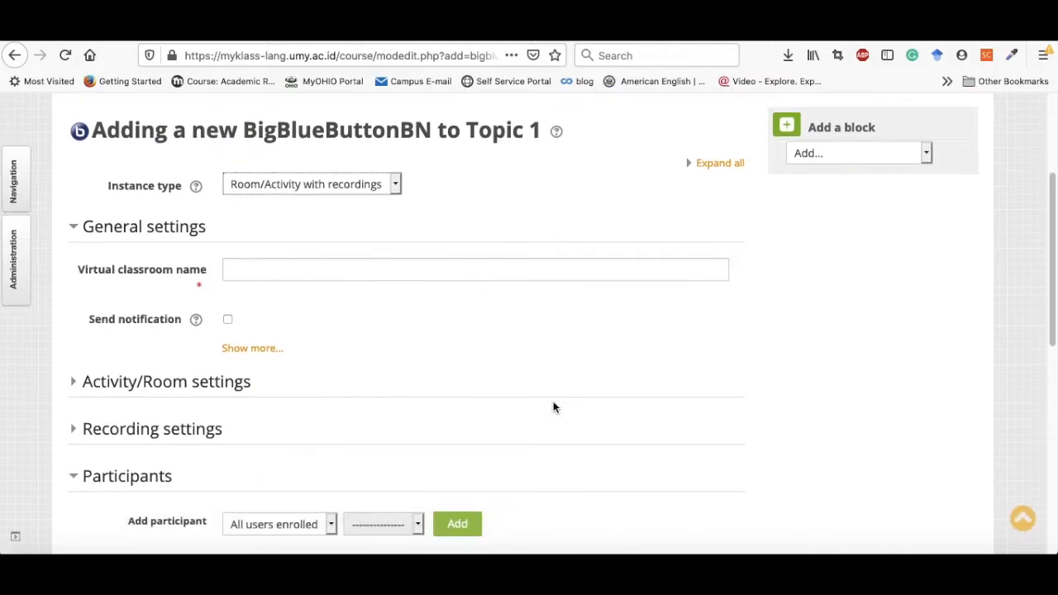
left_click(366, 267)
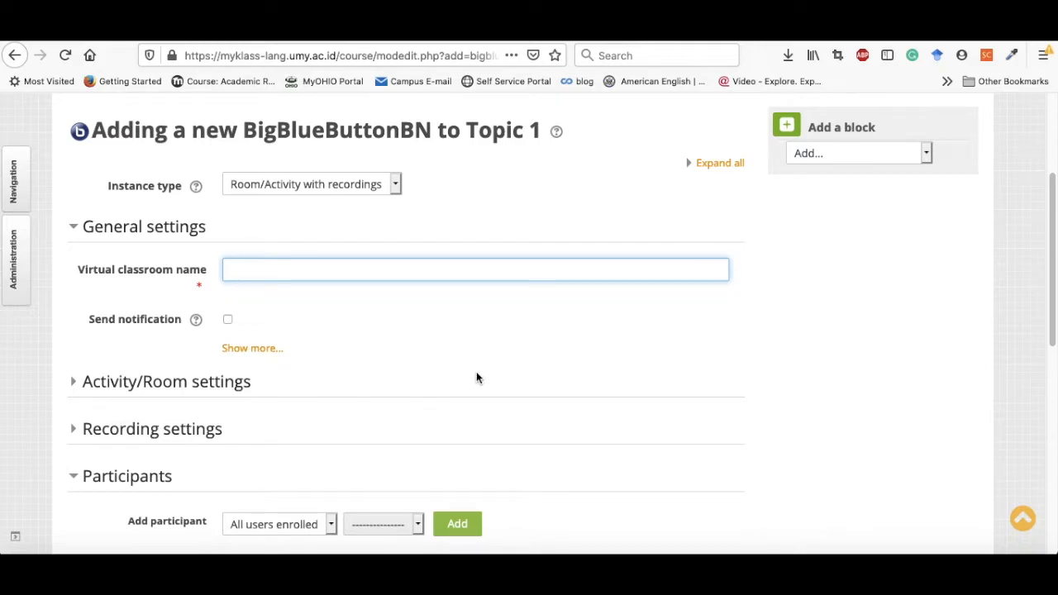
type("ICT in Language")
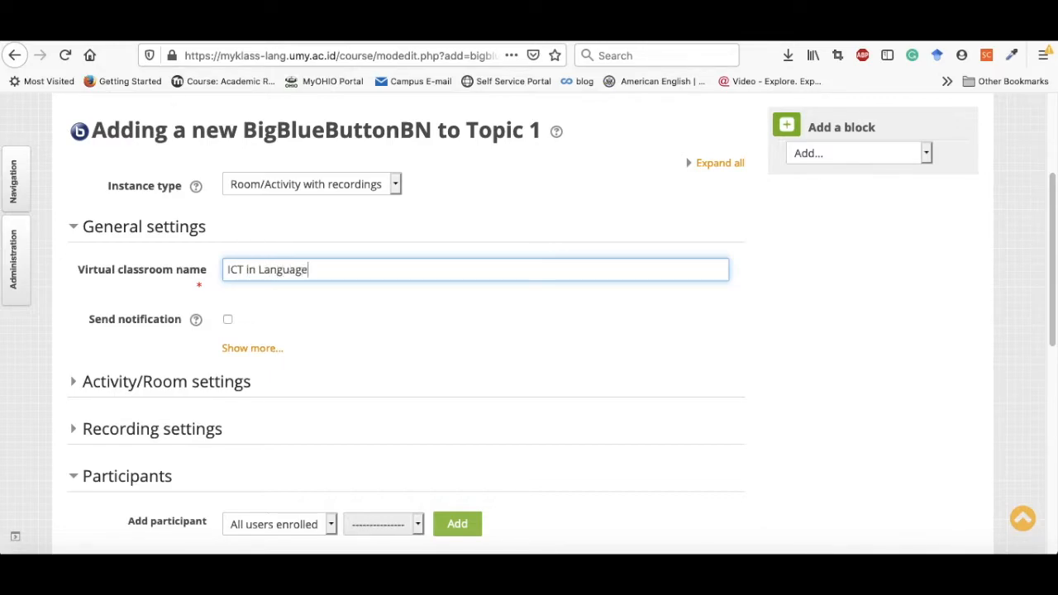
type(" Learning Online Me")
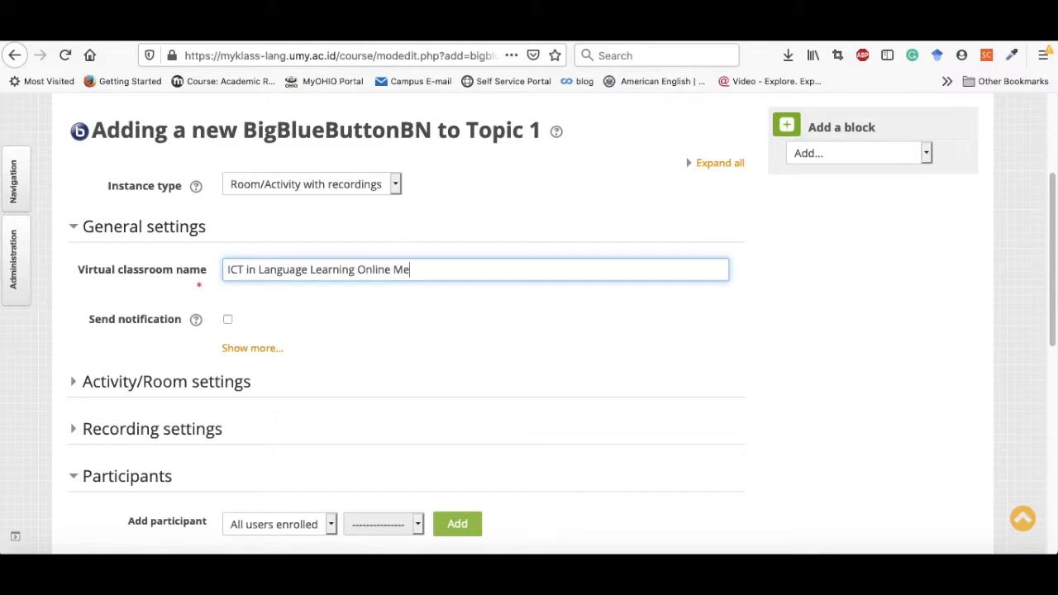
type("eting")
Reveal the additional general settings and write "This online meeting is ..." as the activity description.
left_click(248, 352)
scroll(447, 448, "down", 2)
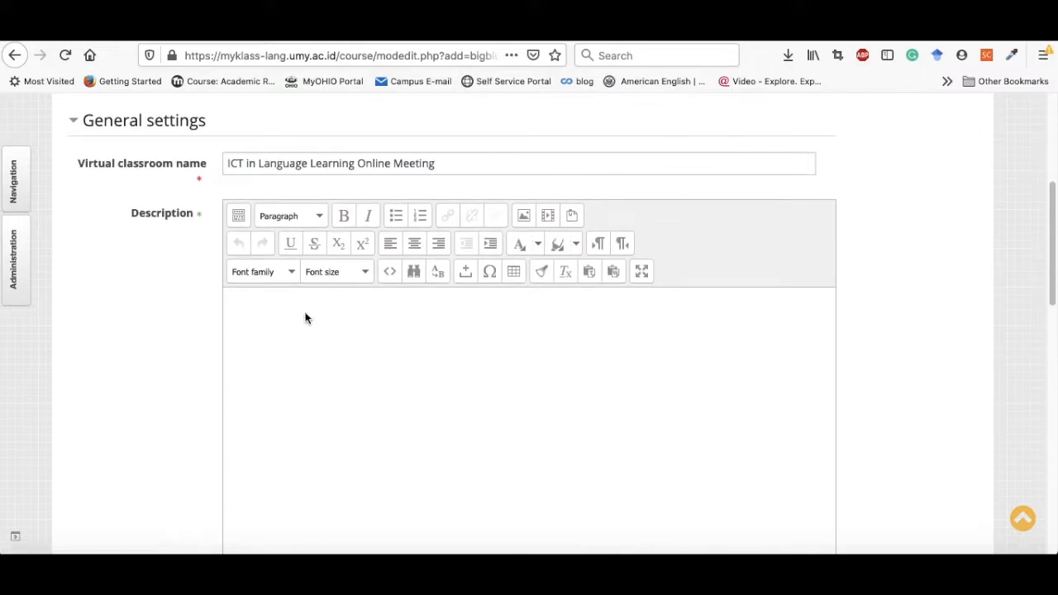
type("This onli")
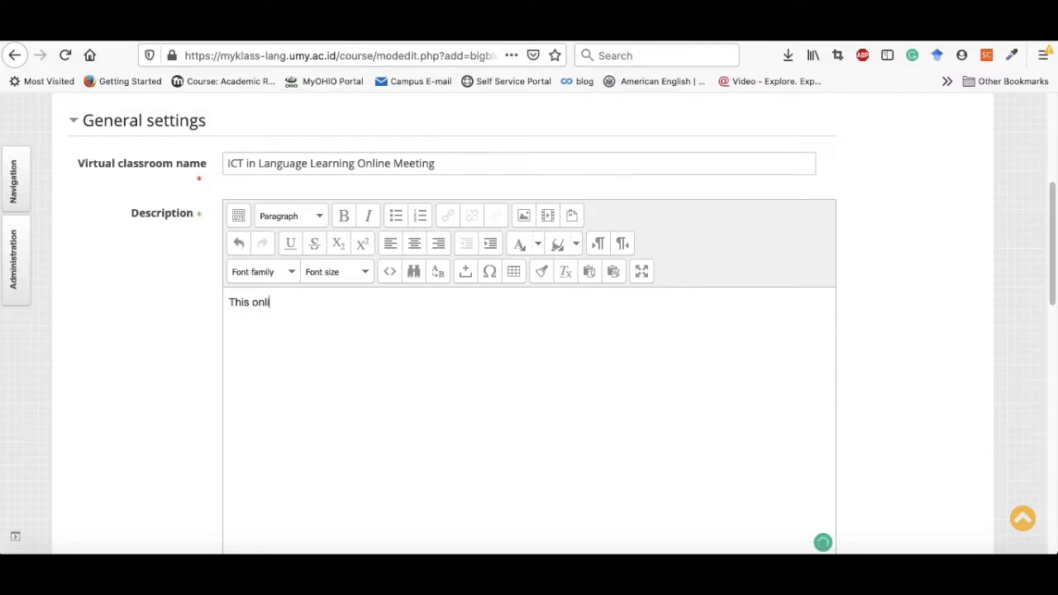
type("ne meeting is ...")
Enable displaying the description on the course page.
scroll(353, 415, "down", 5)
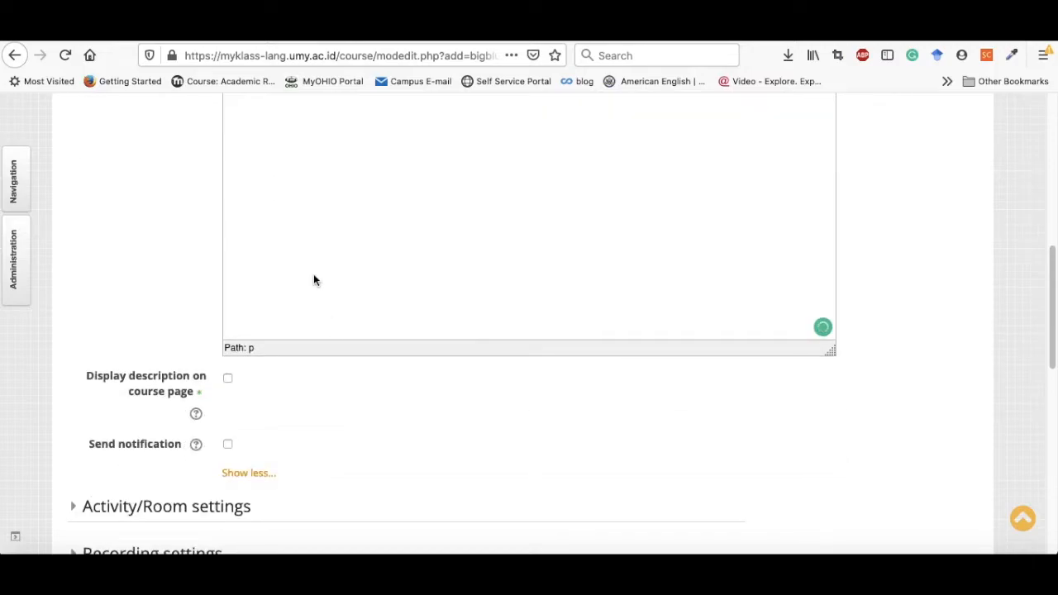
scroll(314, 278, "up", 3)
scroll(259, 369, "down", 3)
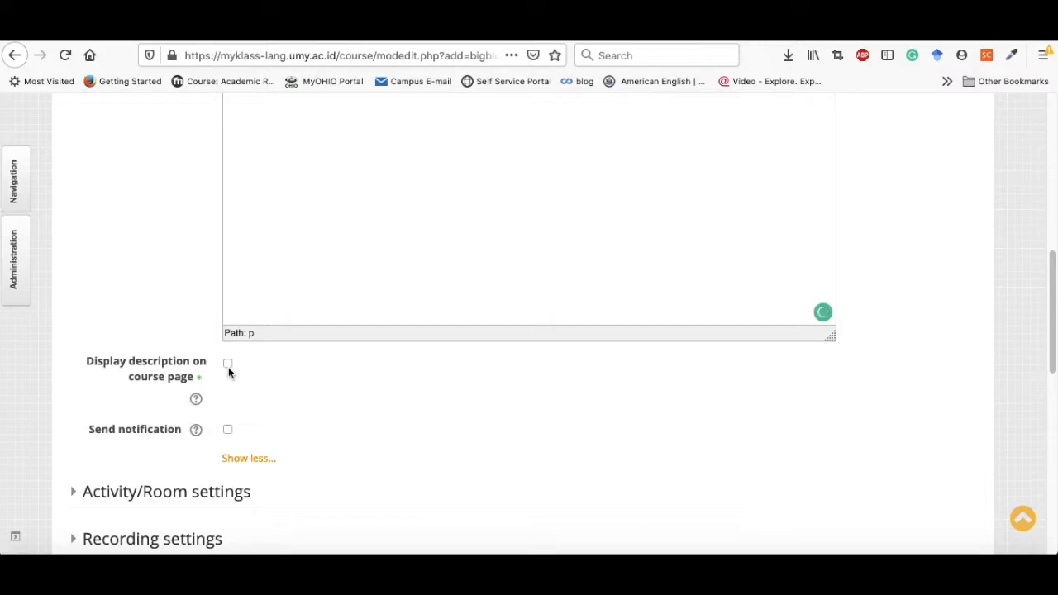
left_click(228, 365)
scroll(278, 384, "up", 3)
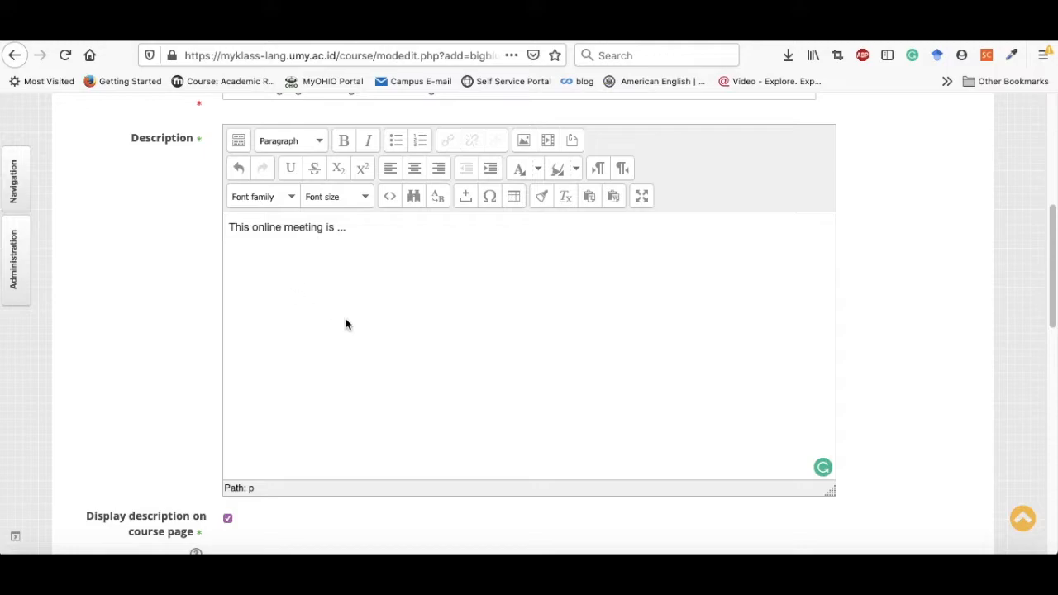
scroll(382, 413, "down", 3)
Read the help for Send notification and enable that option for the activity.
scroll(383, 413, "down", 5)
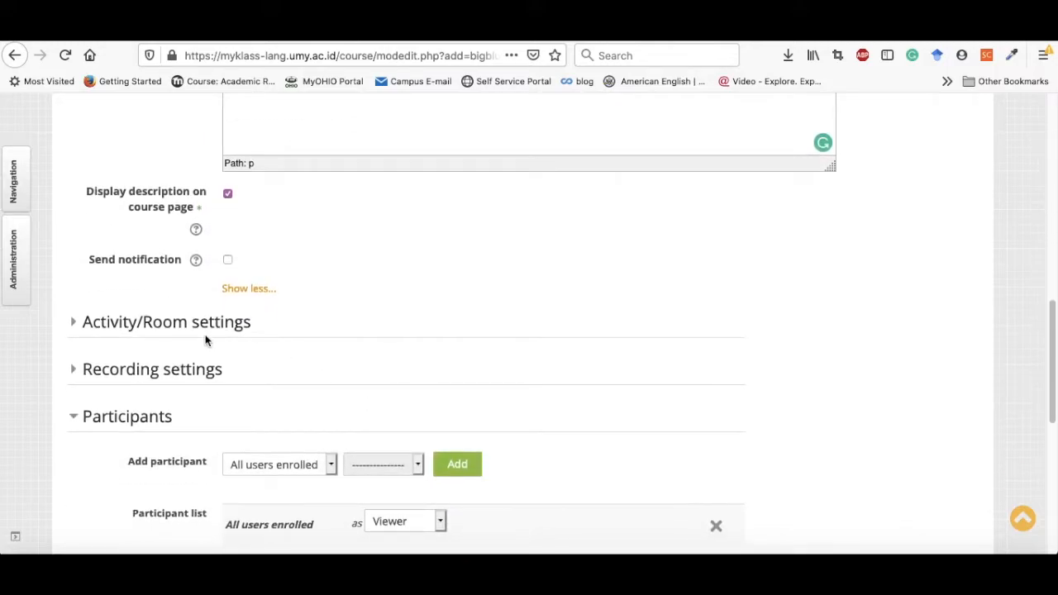
scroll(206, 341, "down", 1)
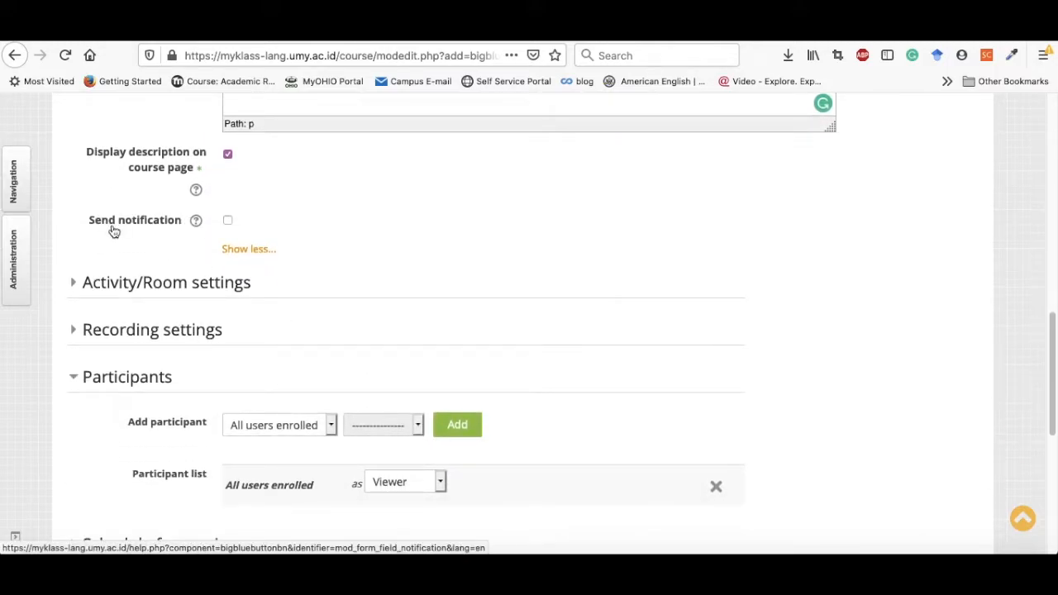
left_click(196, 220)
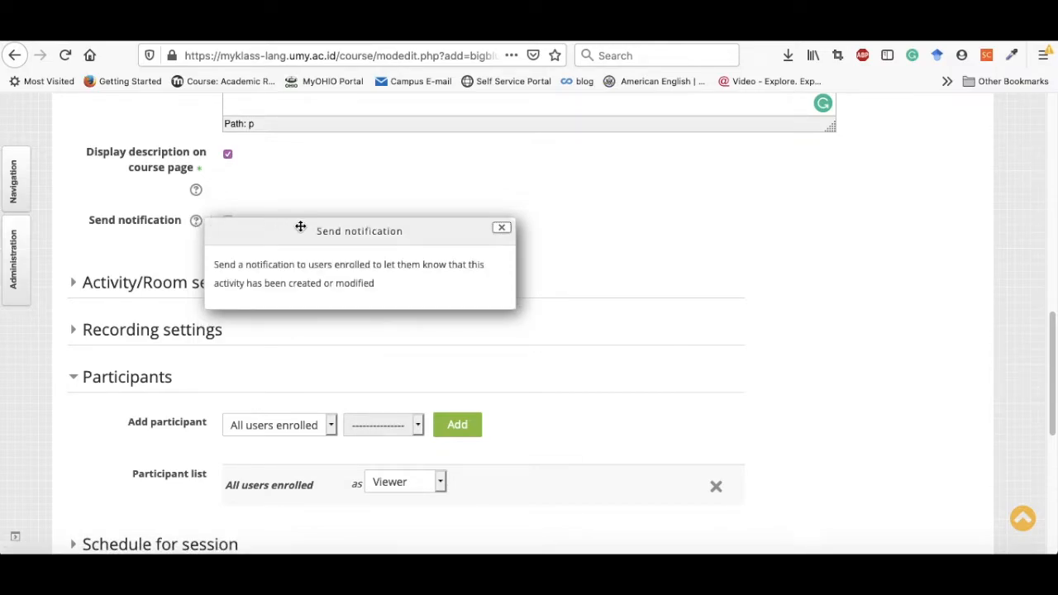
left_click(503, 229)
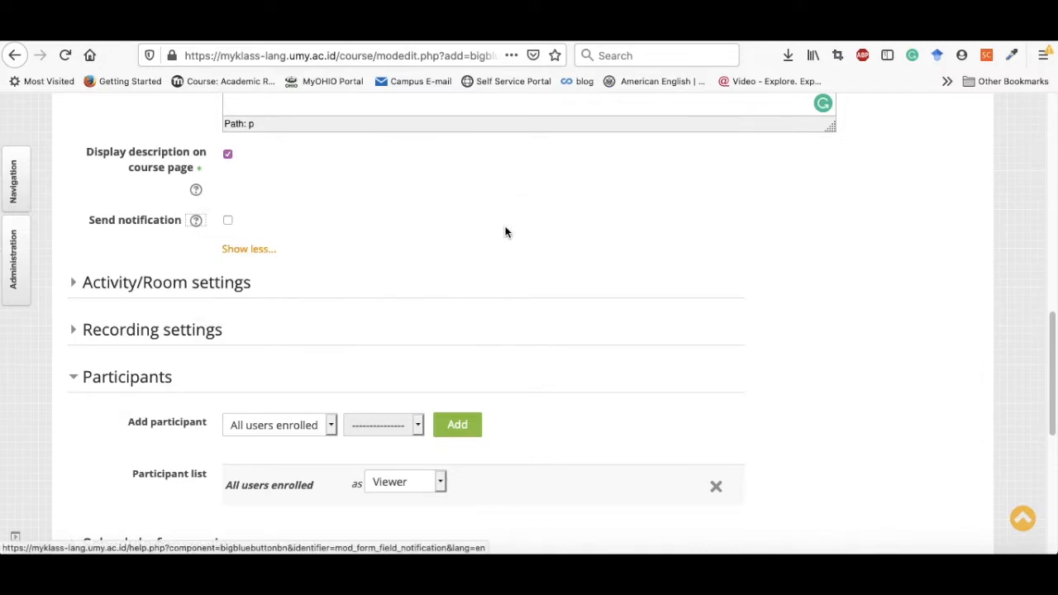
left_click(228, 222)
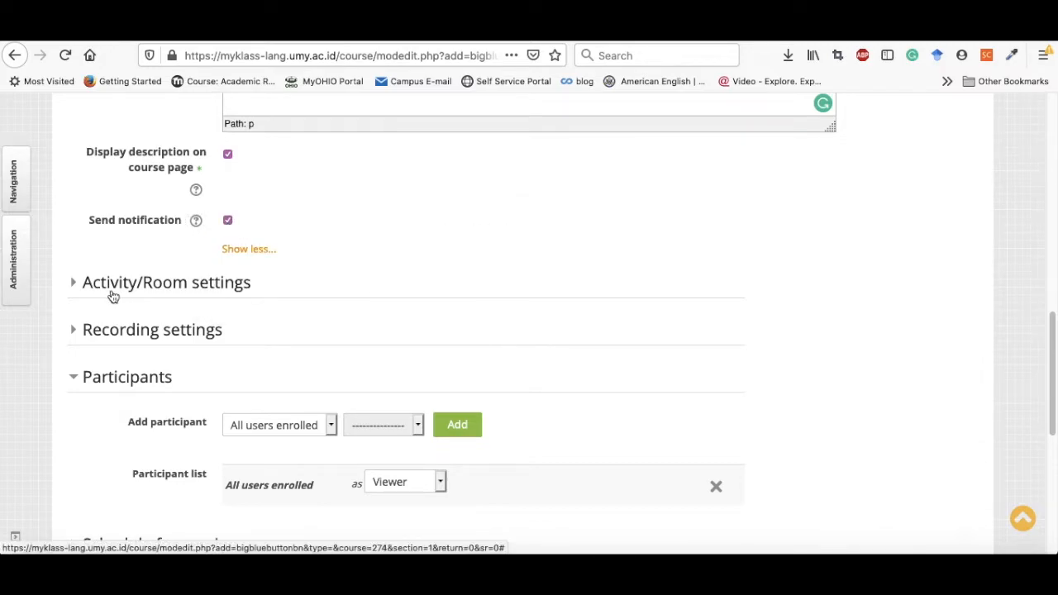
Expand the Activity/Room settings and enter the welcome message "Hi everyone, welcome to the synchronous online meeting of ...".
scroll(111, 293, "down", 2)
left_click(72, 212)
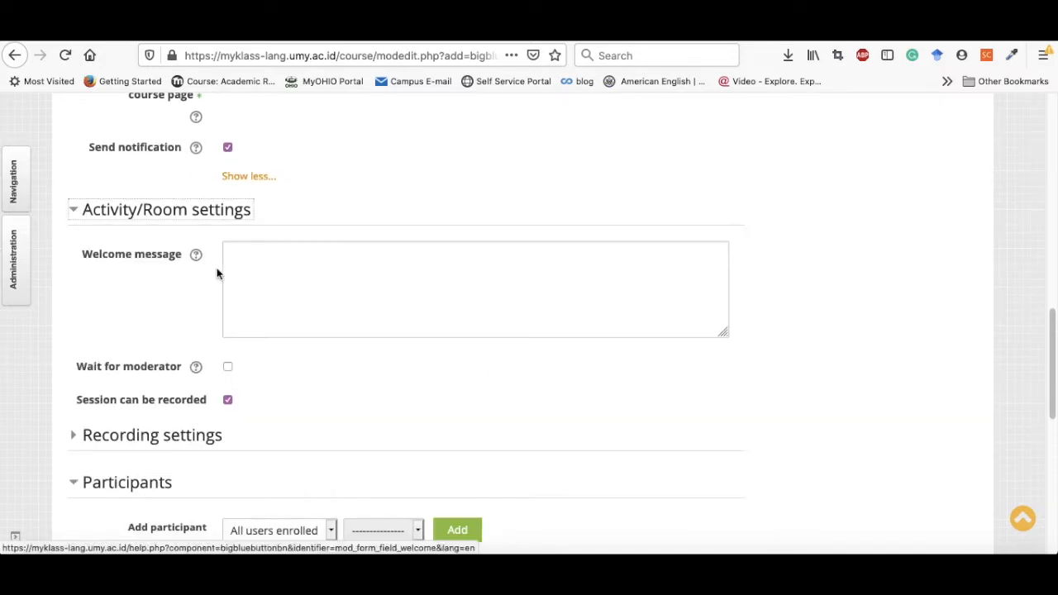
double_click(134, 212)
left_click(263, 271)
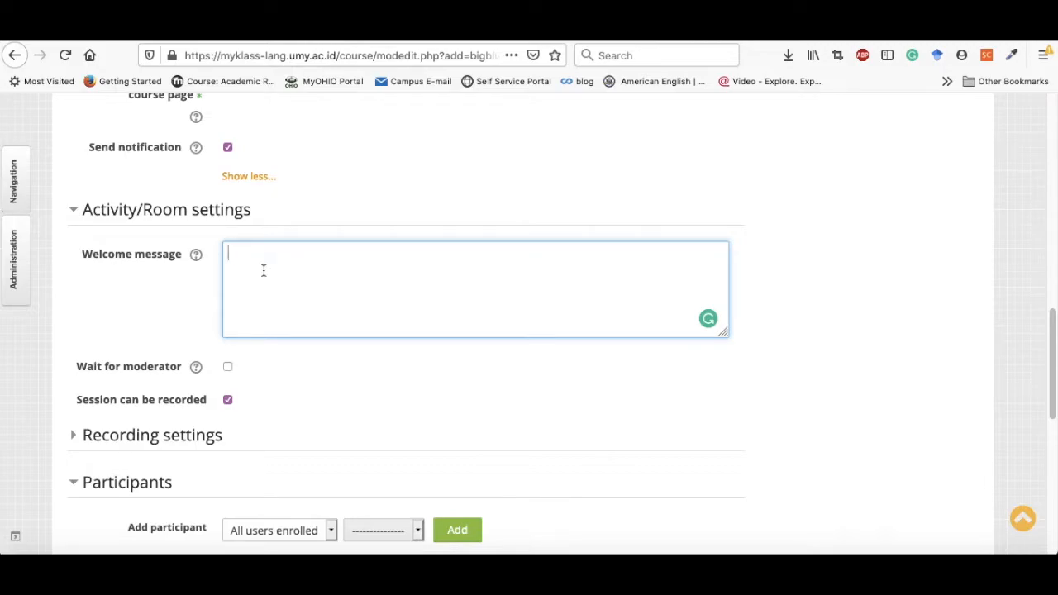
type("Hi everyone, welcome to")
key("BackSpace")
key("BackSpace")
key("BackSpace")
type("e to the o")
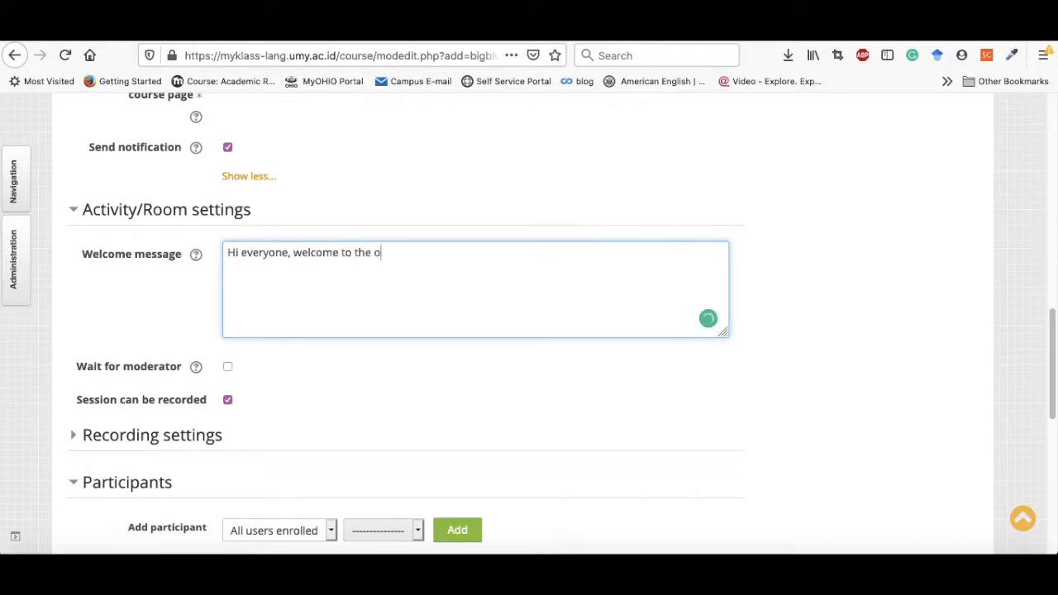
type("nline meeting")
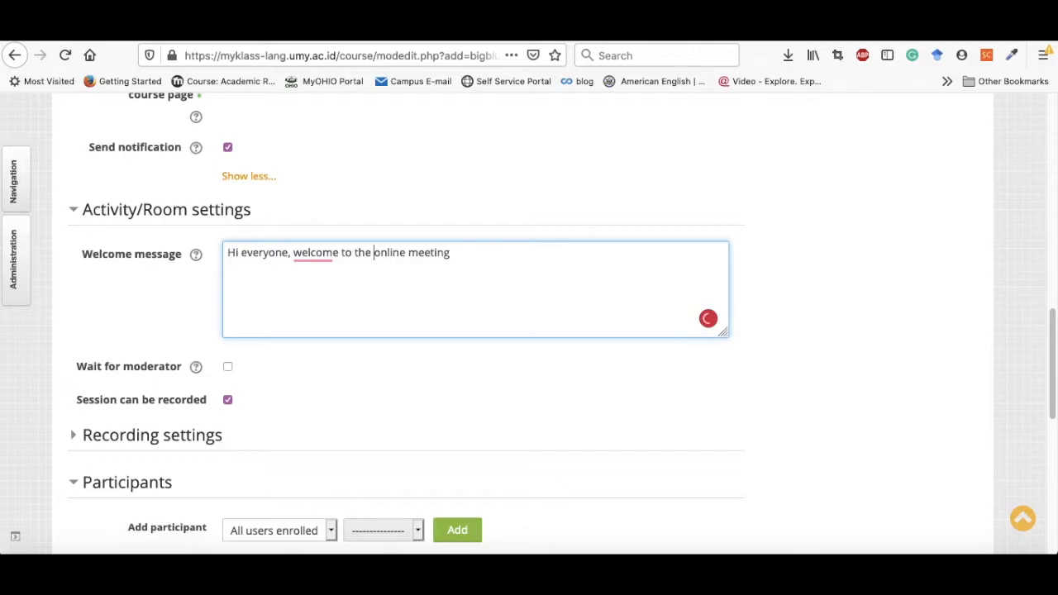
type(" synchronou")
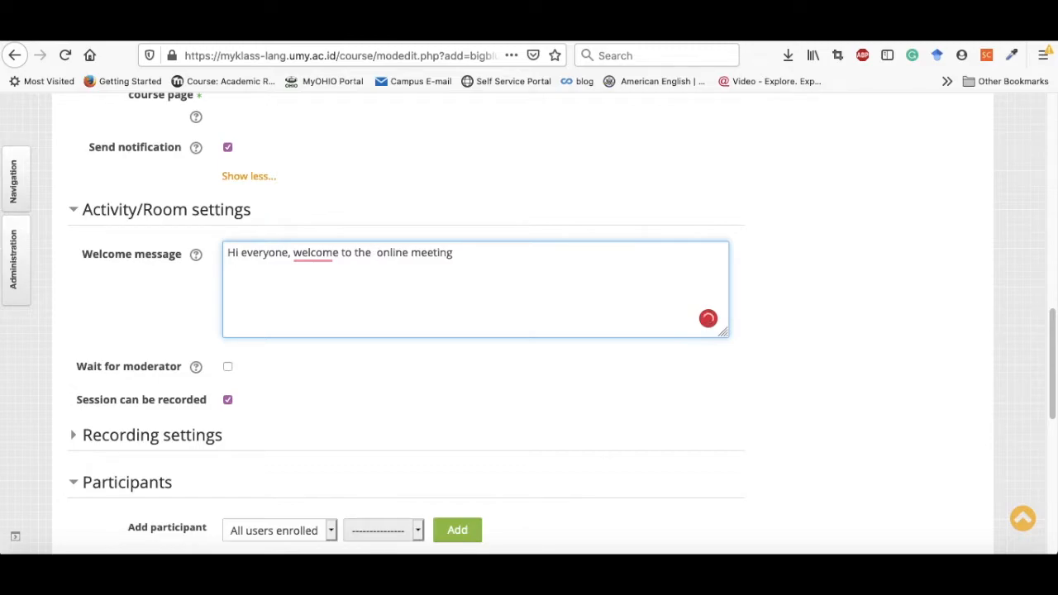
type("s")
left_click(474, 252)
type("of ...")
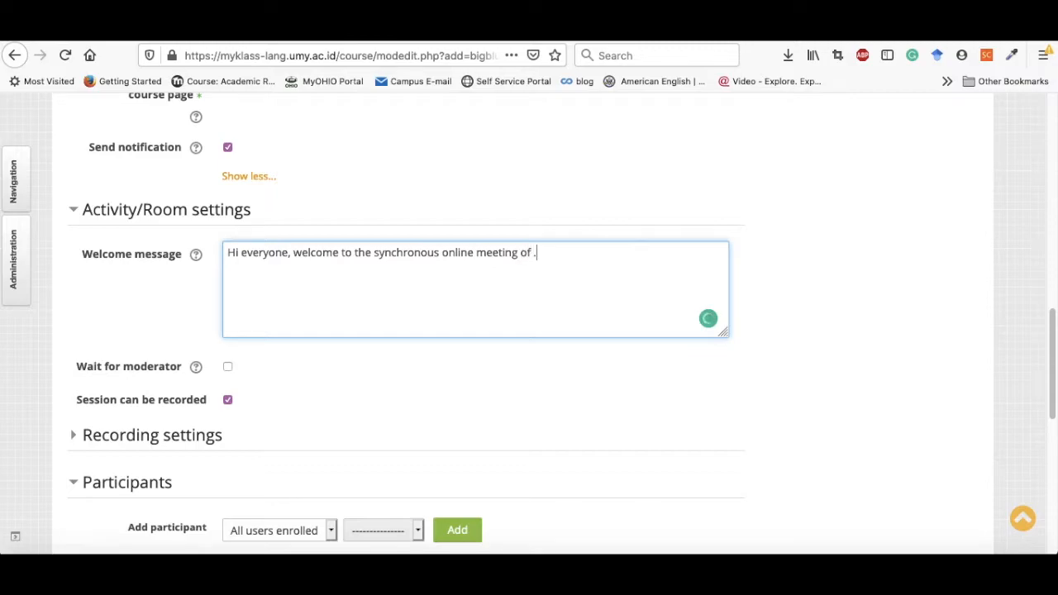
Enable the Wait for moderator option in the Activity/Room settings.
scroll(321, 344, "down", 2)
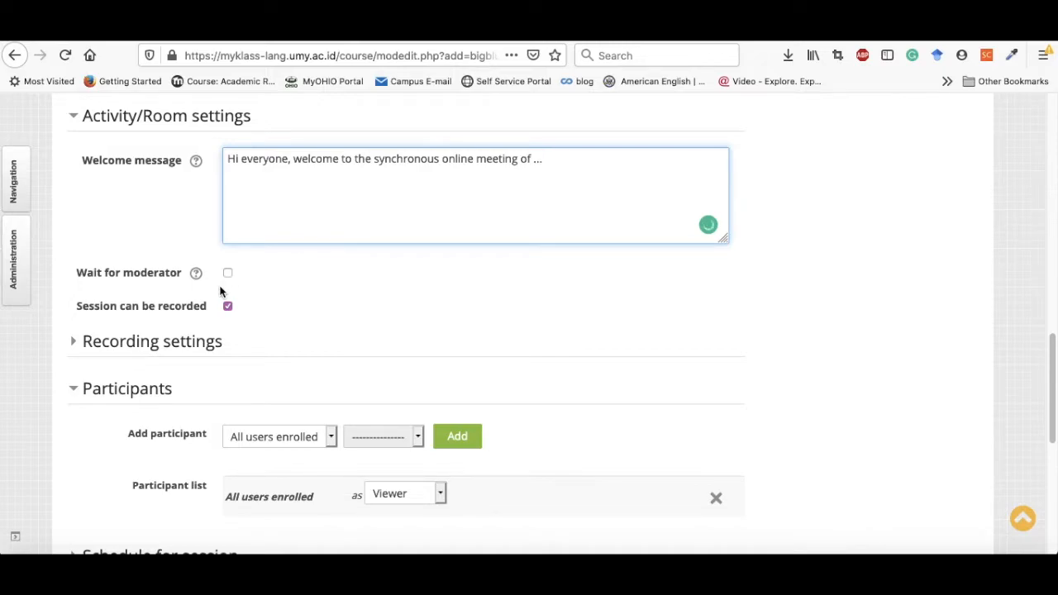
scroll(220, 291, "down", 1)
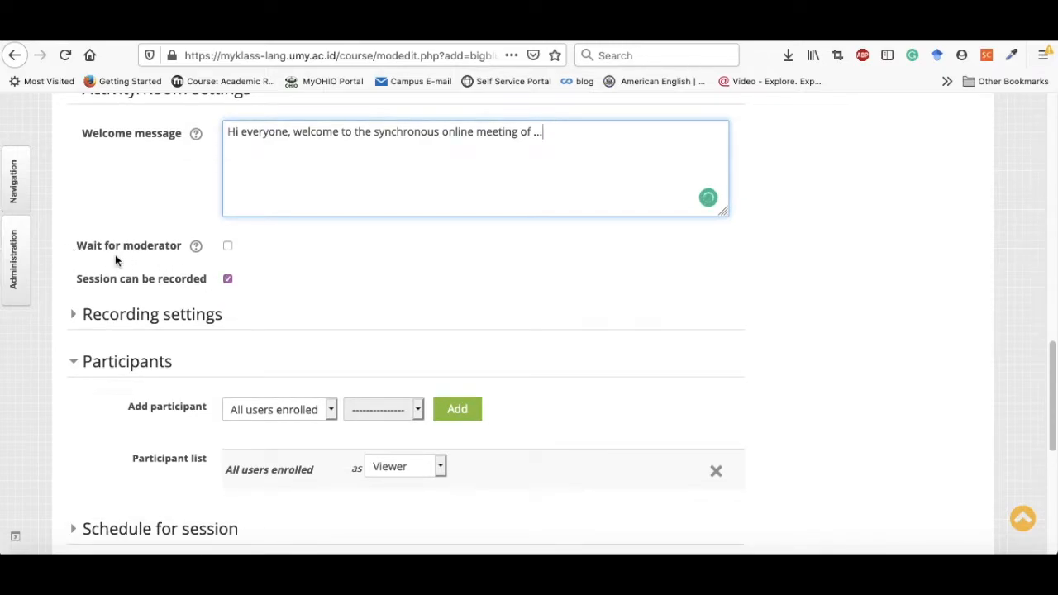
left_click(229, 248)
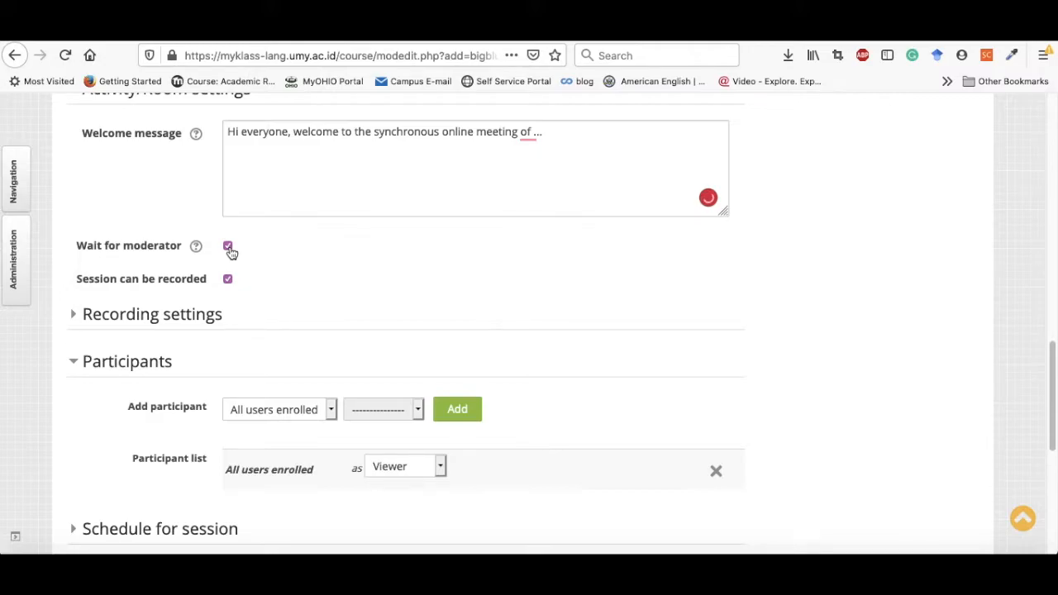
scroll(296, 246, "down", 1)
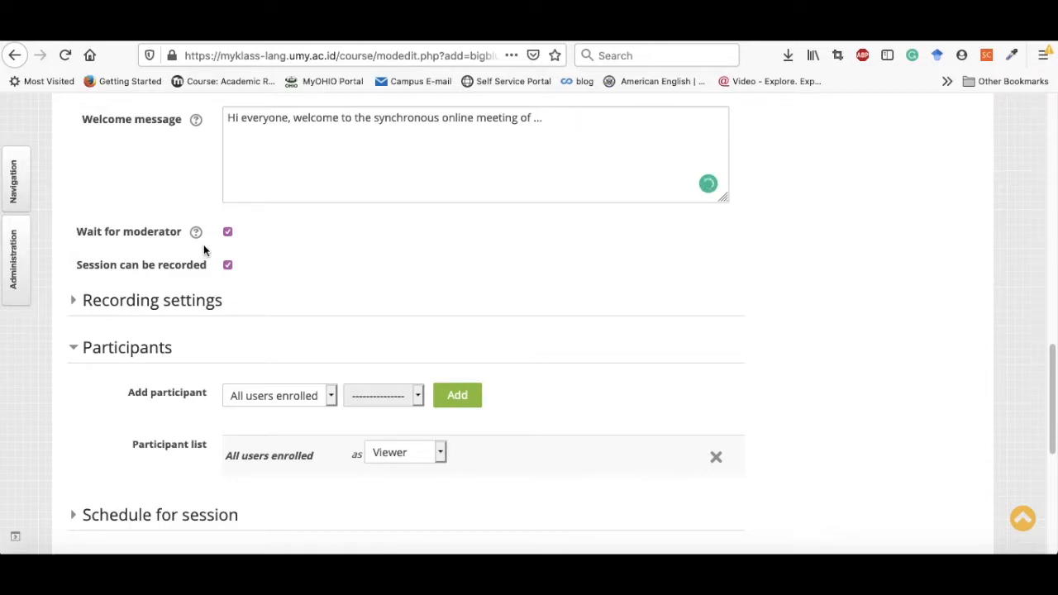
left_click(230, 235)
left_click(228, 235)
scroll(346, 260, "down", 2)
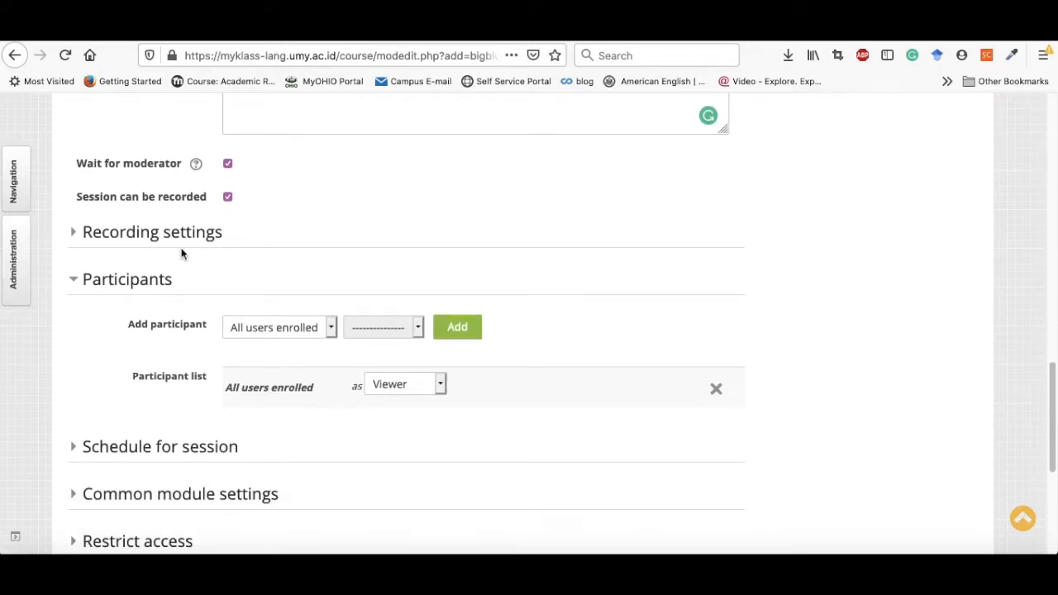
scroll(182, 252, "down", 1)
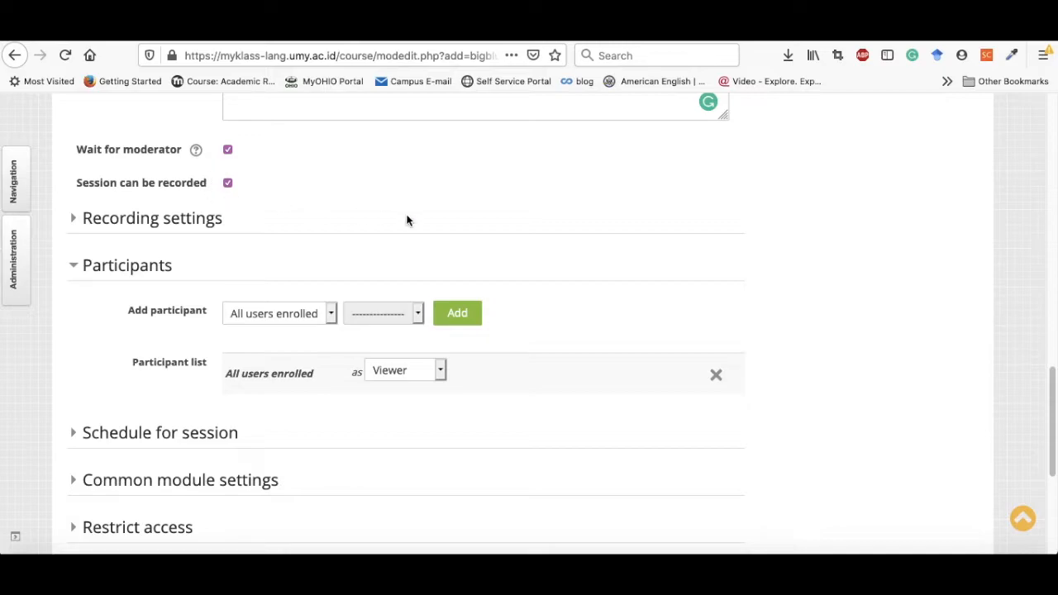
Review the instance type and the Activity/Room settings, and expand the Recording settings section to check its options.
scroll(406, 220, "up", 15)
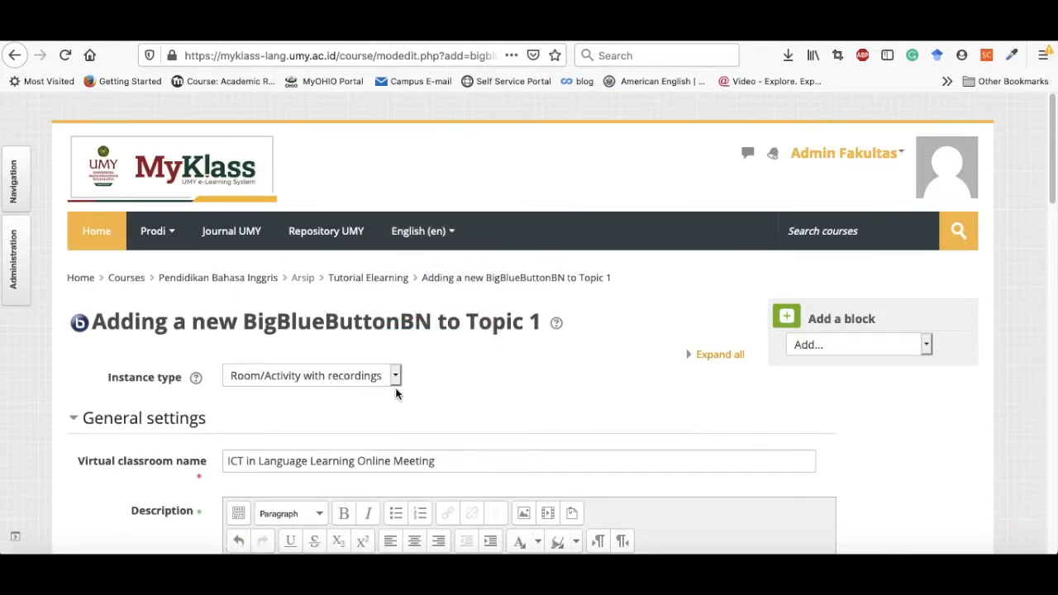
scroll(380, 440, "down", 10)
scroll(380, 440, "down", 5)
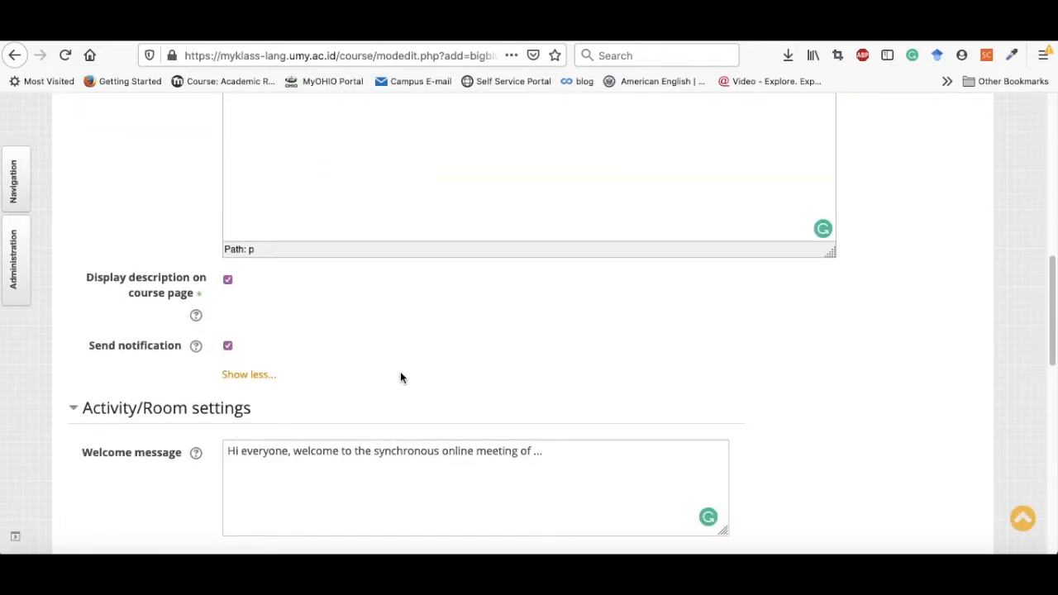
scroll(400, 378, "down", 4)
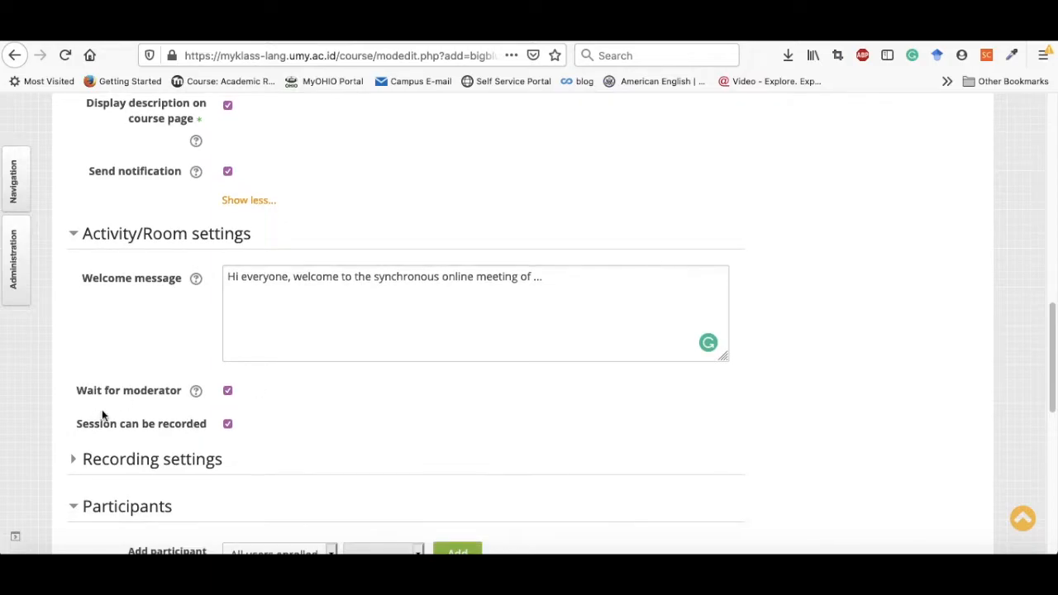
scroll(248, 442, "down", 5)
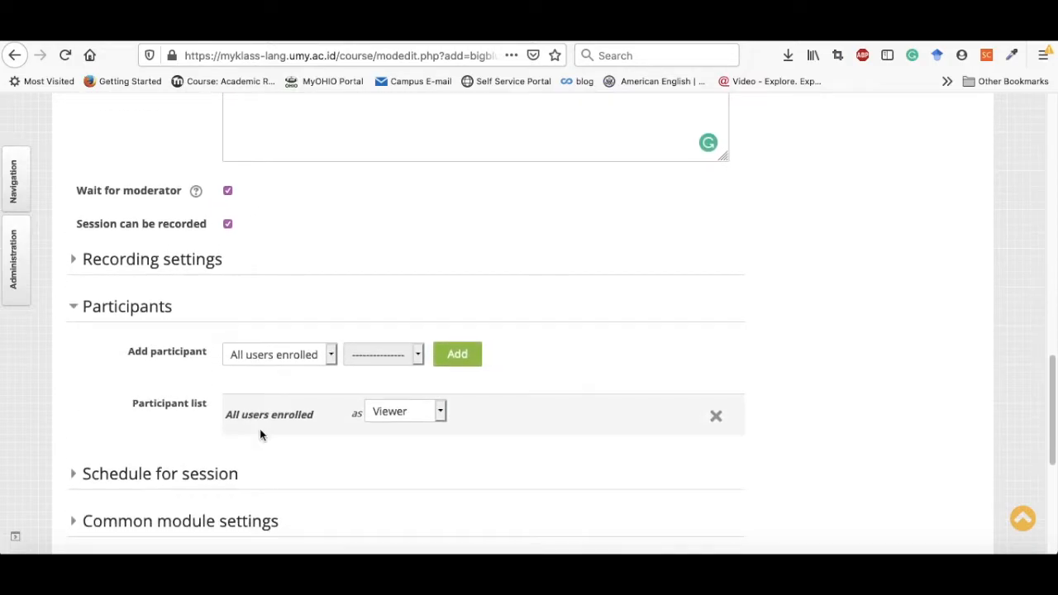
scroll(261, 435, "down", 2)
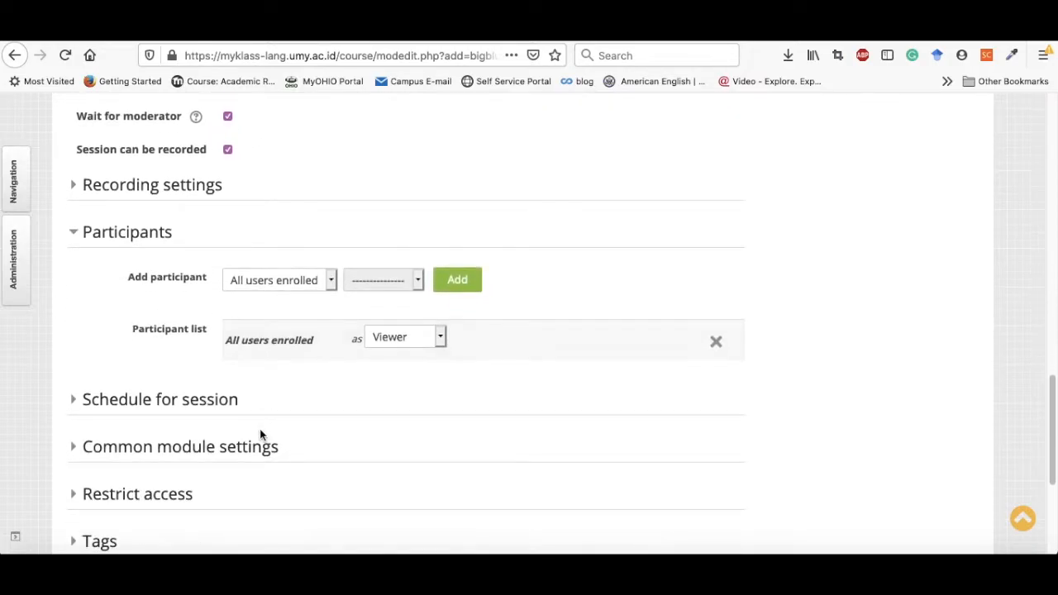
left_click(89, 187)
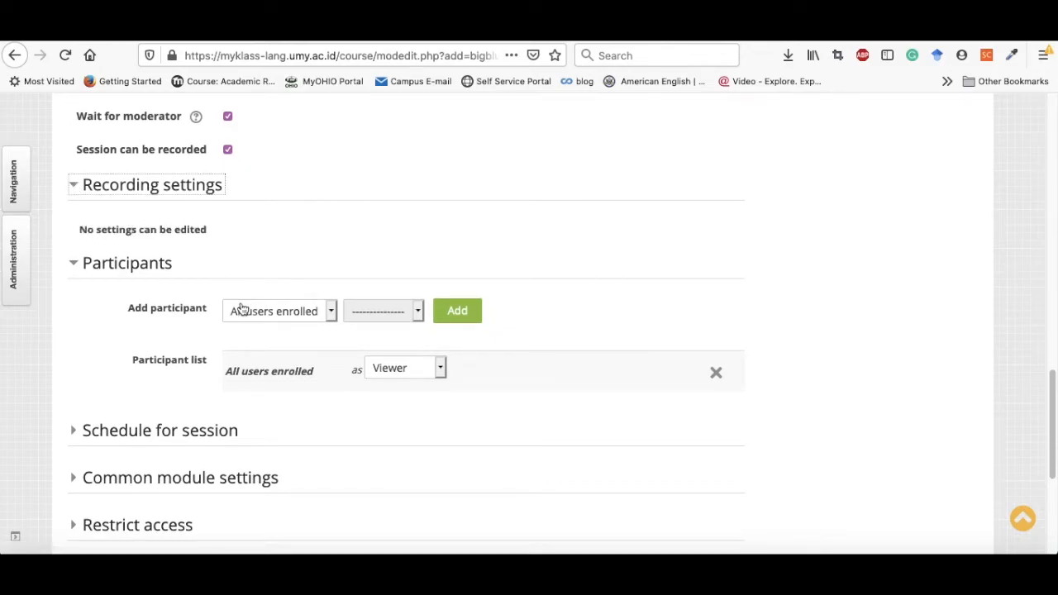
scroll(242, 307, "down", 3)
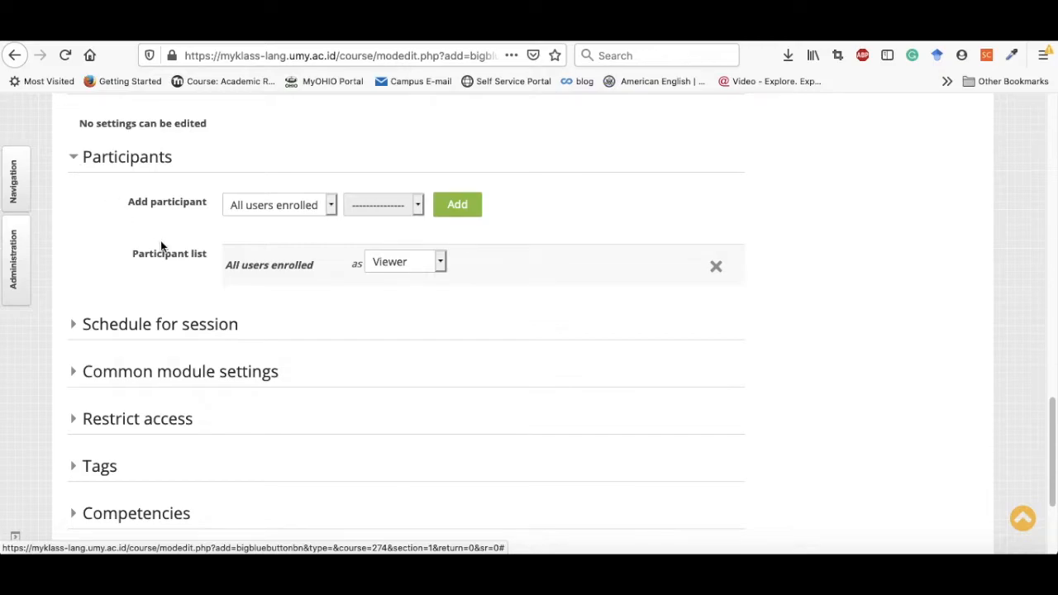
scroll(161, 240, "up", 3)
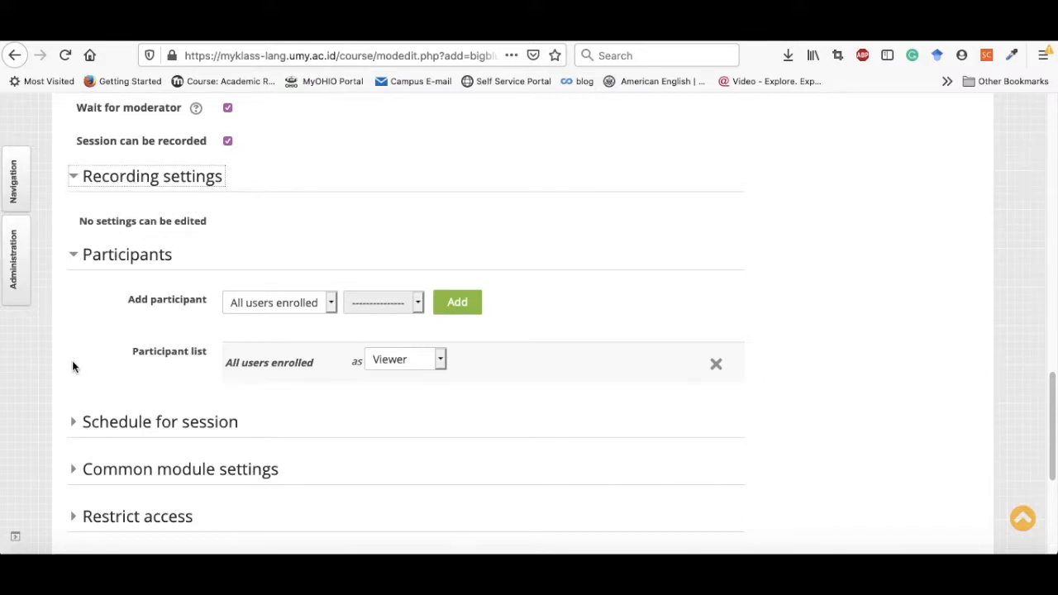
Add the first listed individual user as a participant and assign that user the Moderator role.
scroll(72, 366, "down", 2)
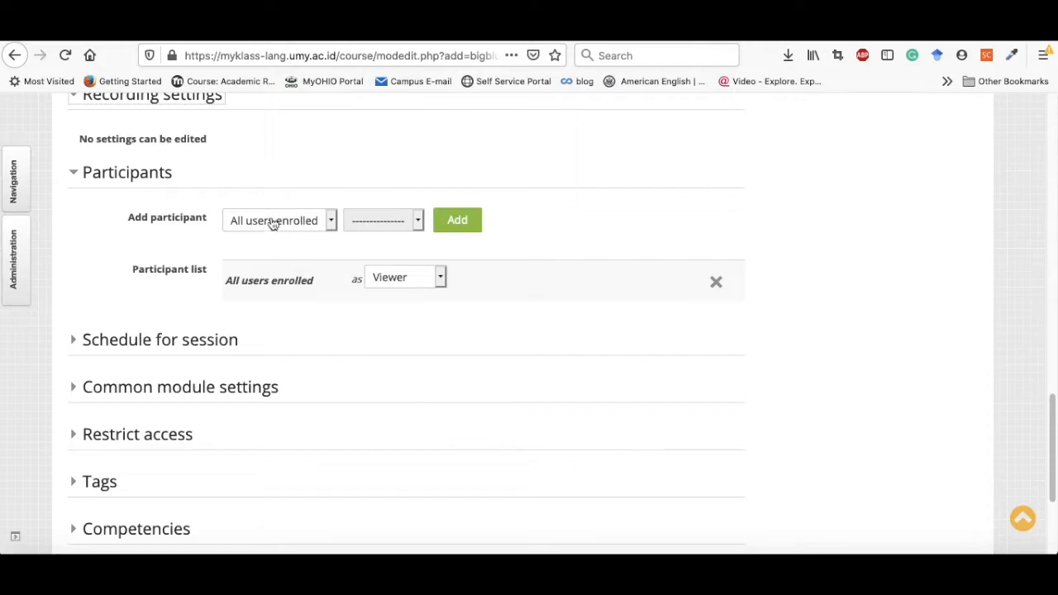
left_click(328, 225)
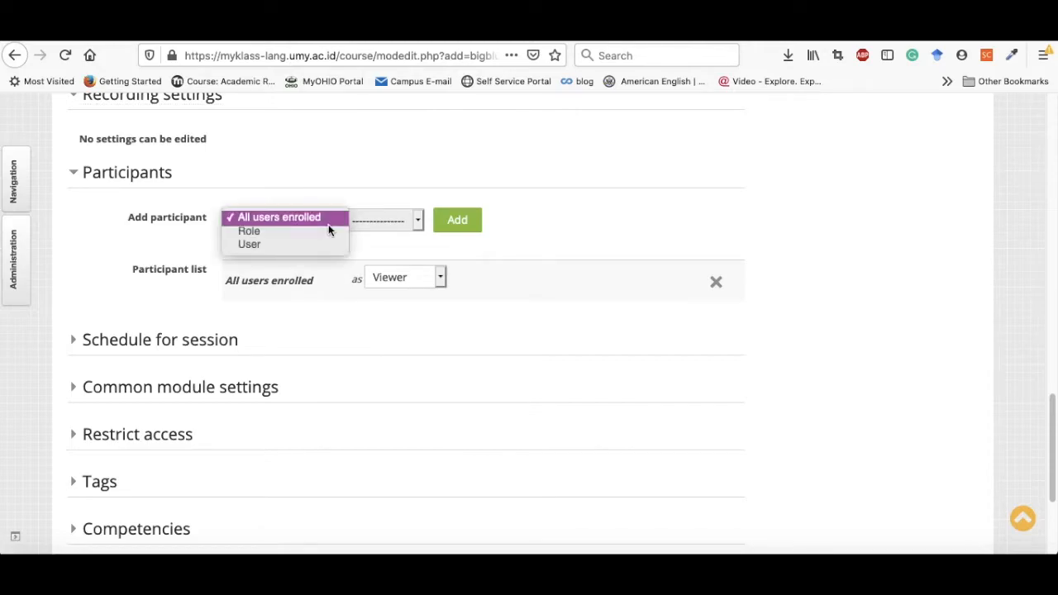
left_click(284, 244)
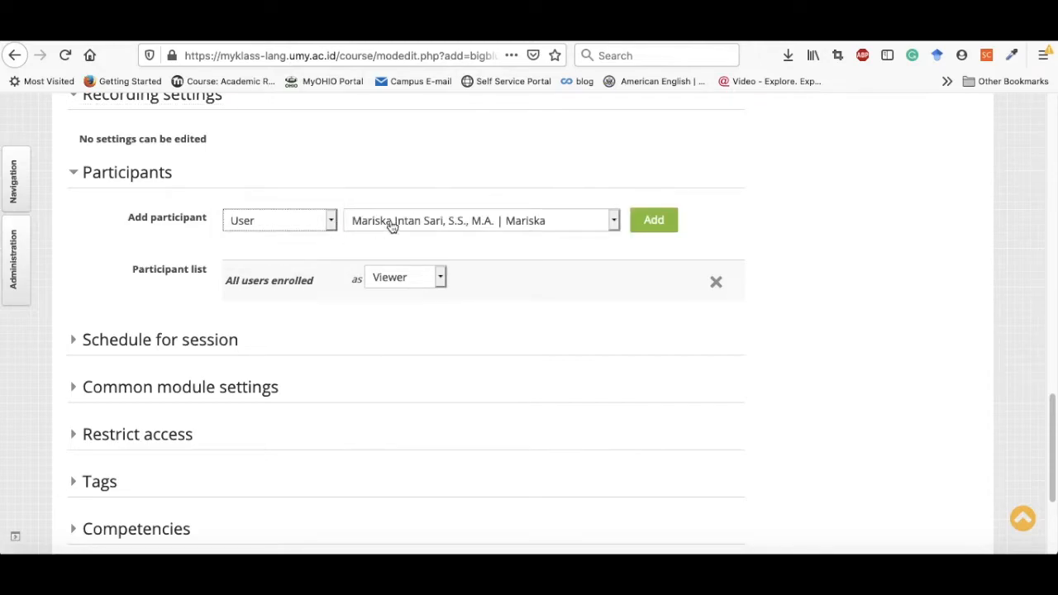
left_click(654, 221)
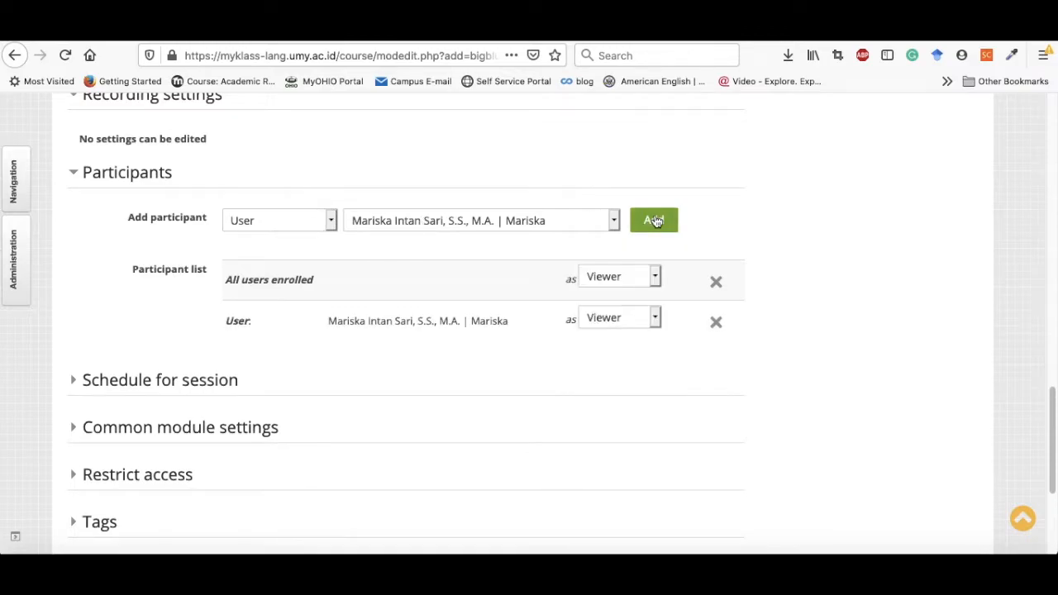
left_click(654, 321)
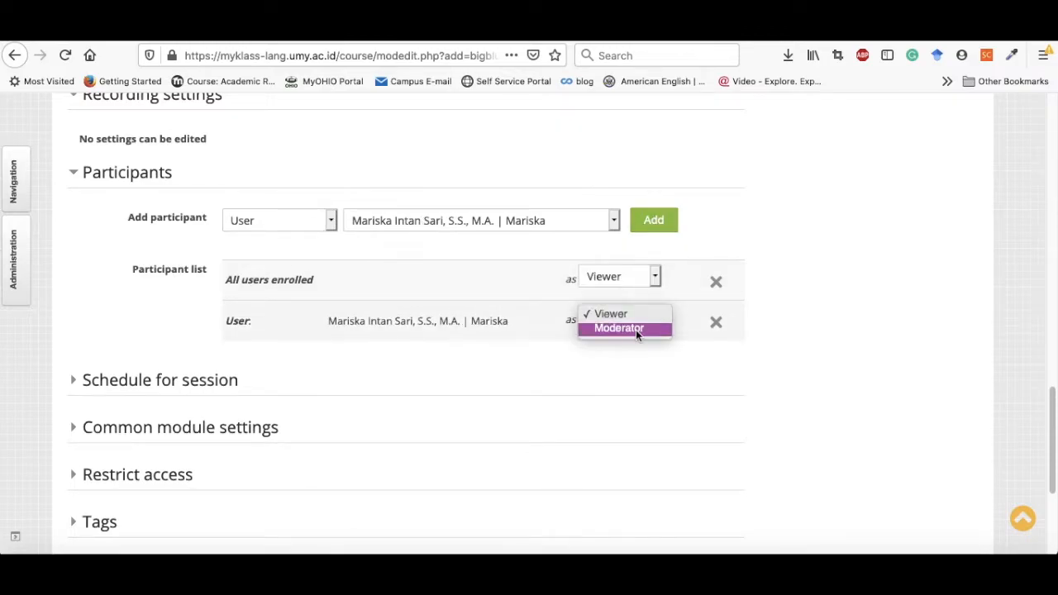
left_click(636, 329)
Add the second listed user to the participants and assign that user the Moderator role.
scroll(424, 395, "down", 1)
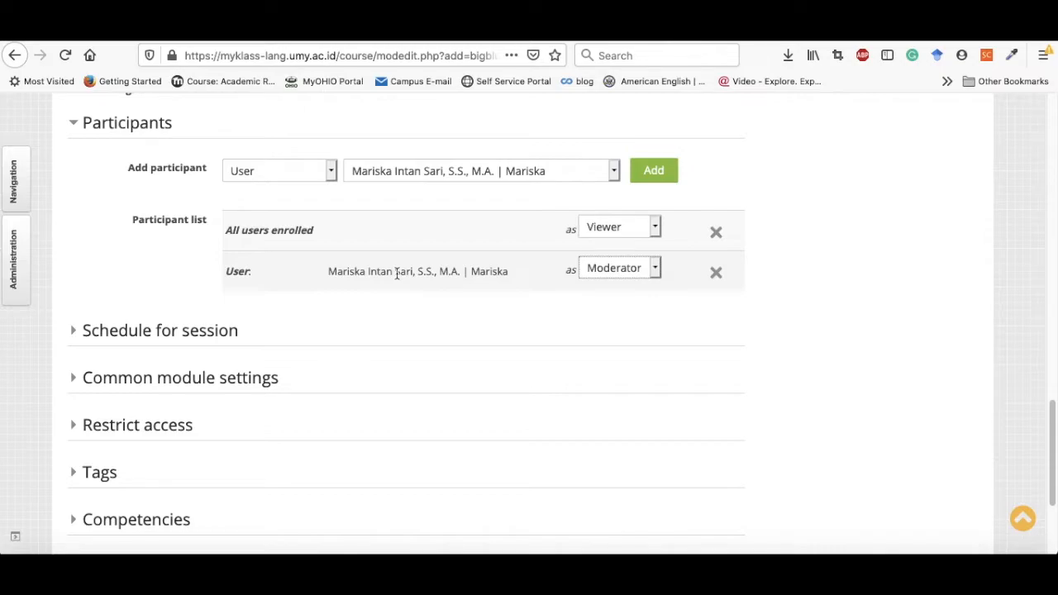
left_click(381, 174)
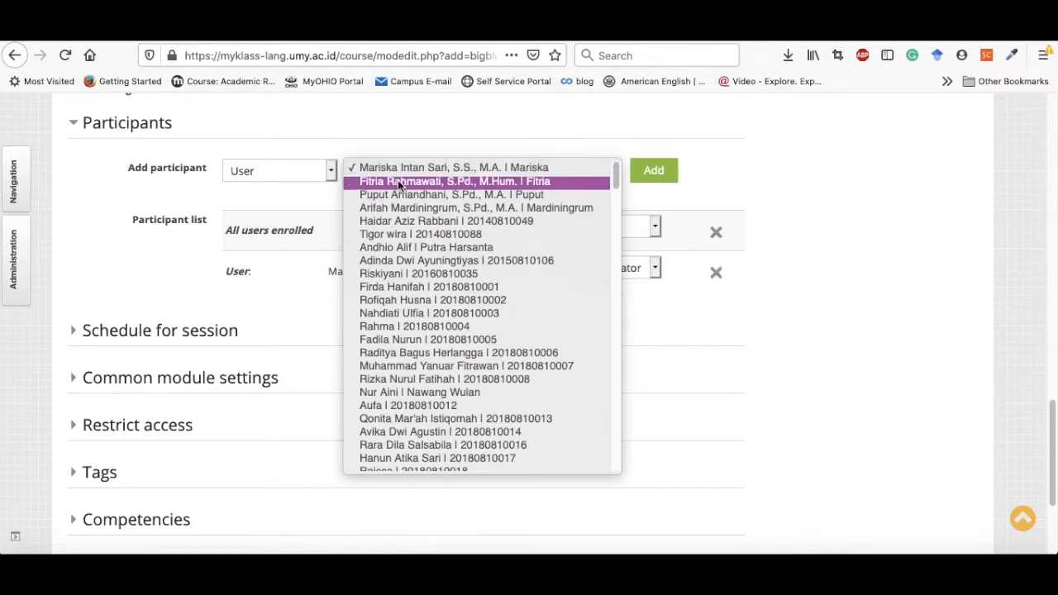
left_click(397, 181)
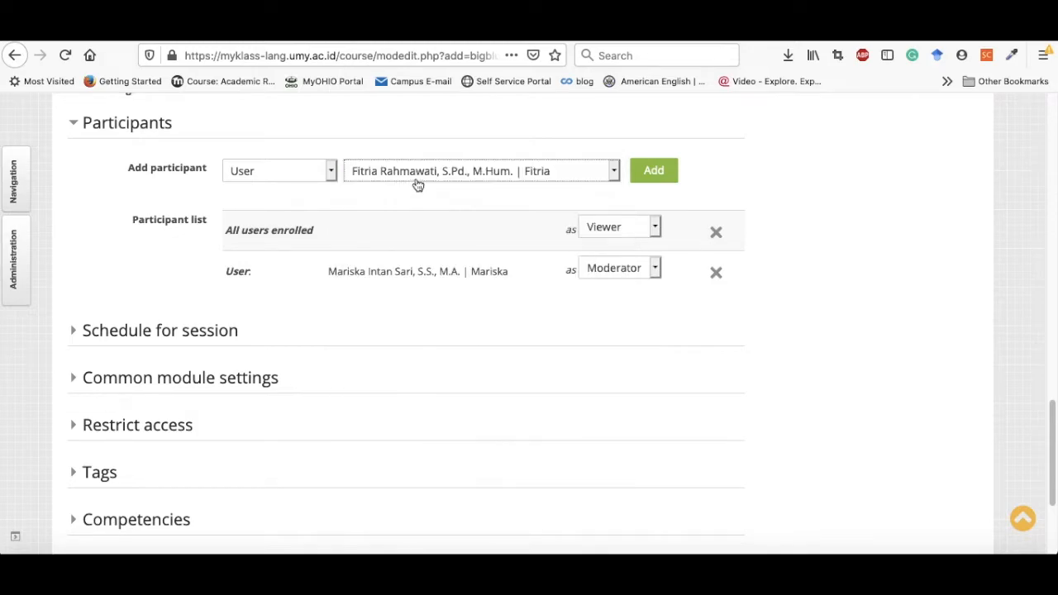
left_click(659, 172)
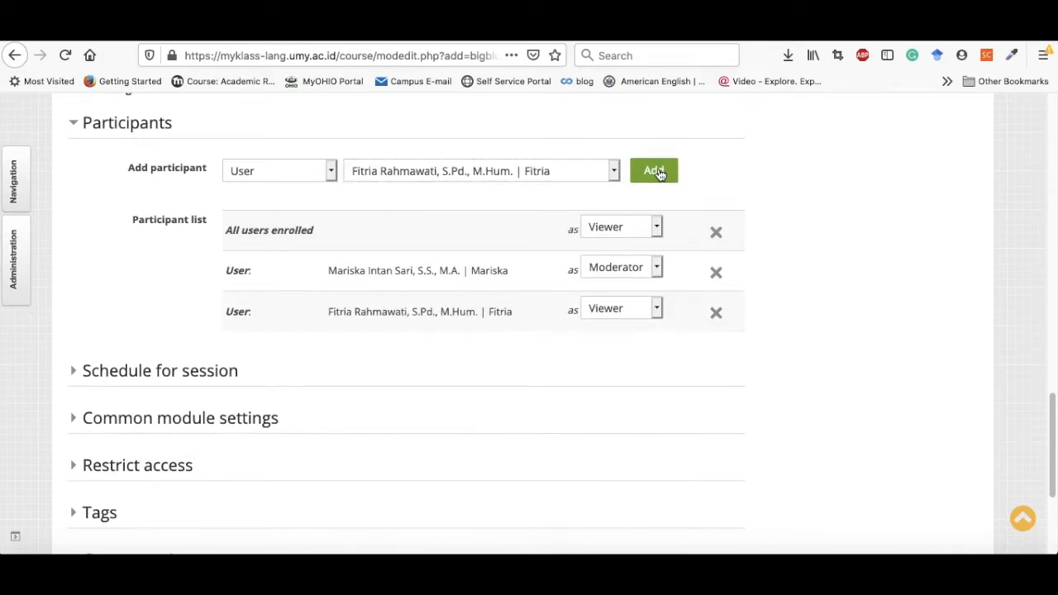
left_click(653, 306)
left_click(626, 322)
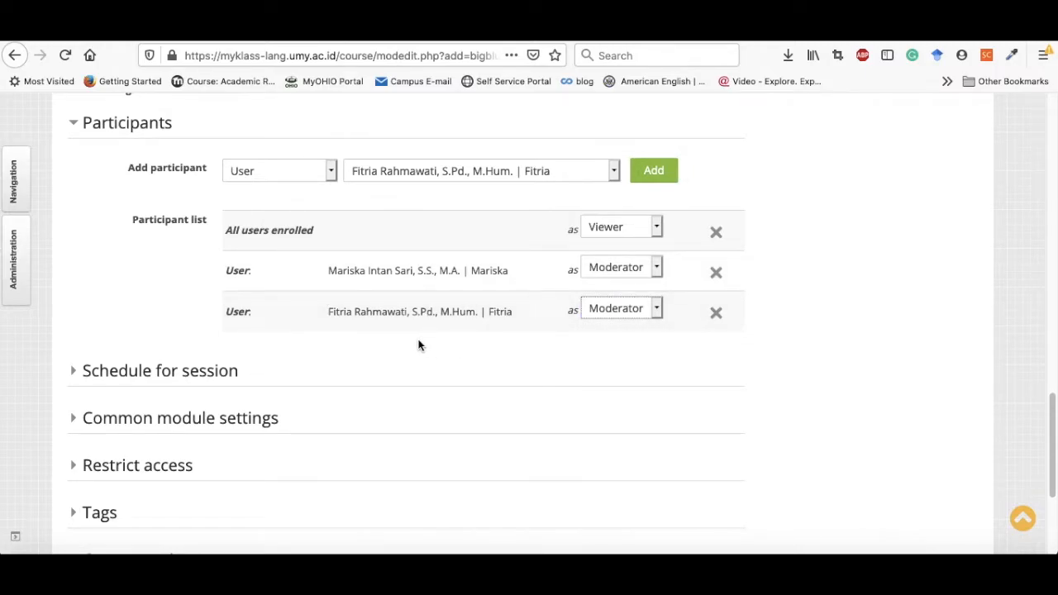
Add the third listed user to the participants and assign that user the Moderator role.
left_click(604, 172)
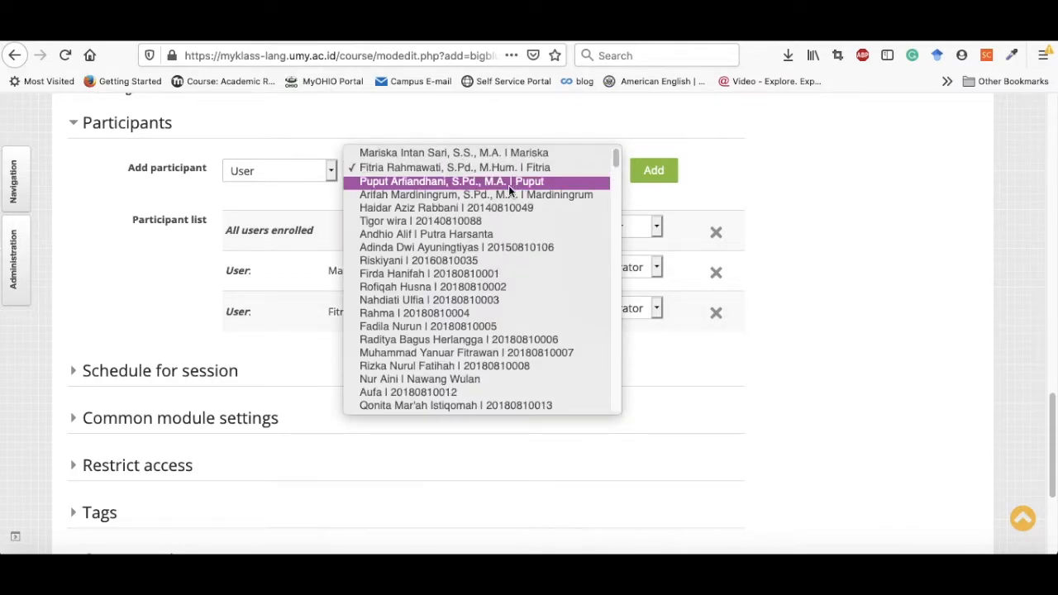
left_click(399, 181)
left_click(653, 171)
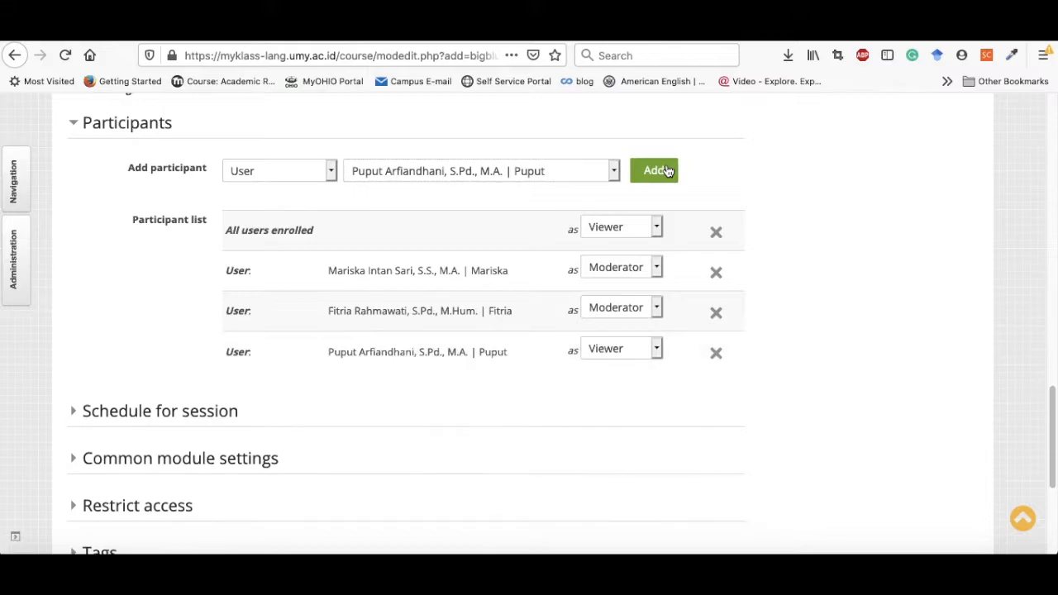
left_click(655, 347)
left_click(629, 360)
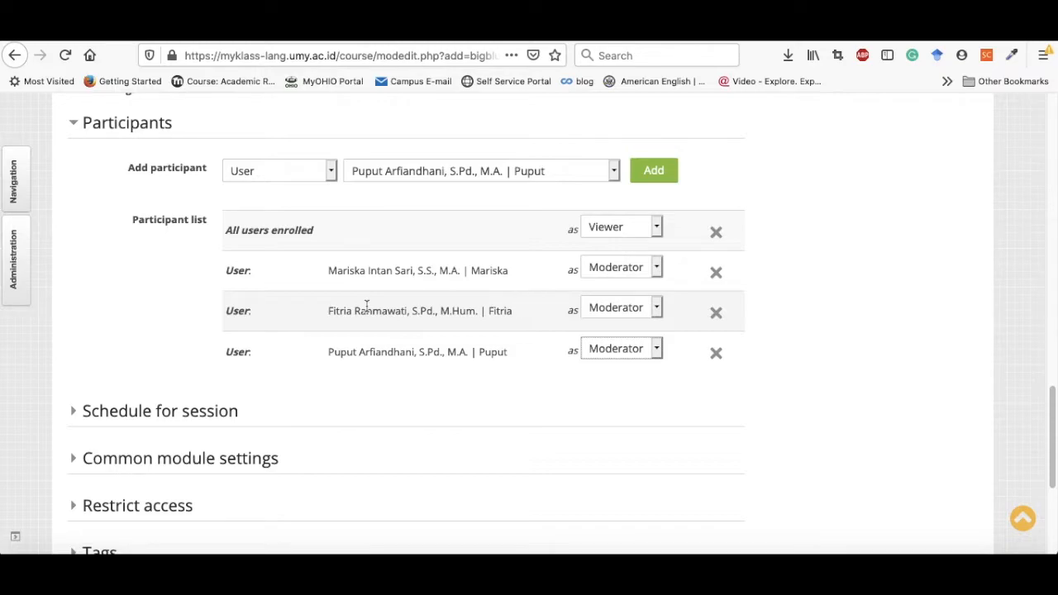
Expand the Schedule for session section and enable both the Join open and Join closed times.
scroll(361, 322, "up", 4)
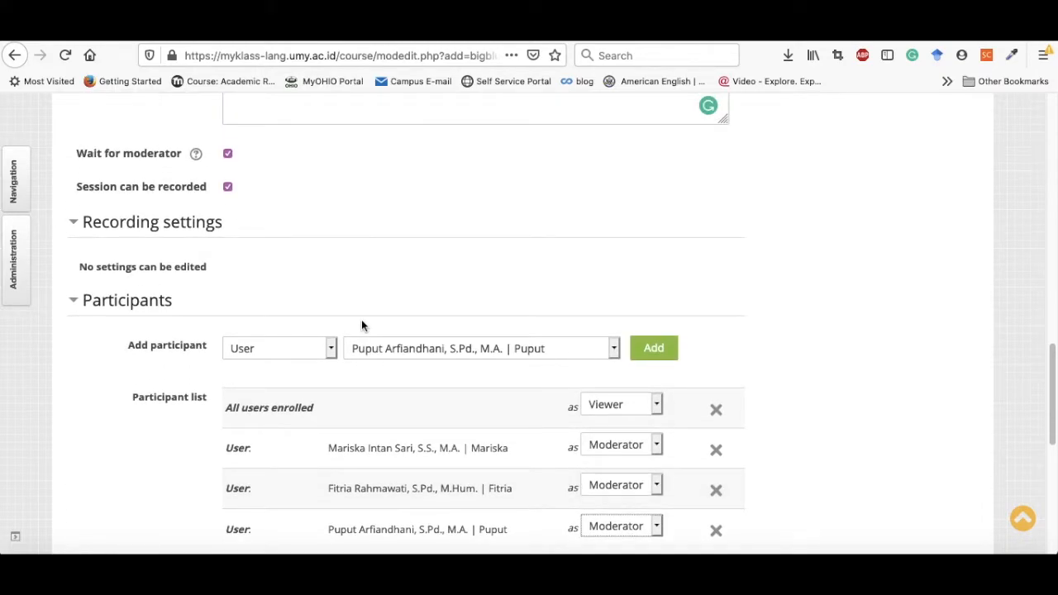
scroll(361, 326, "down", 1)
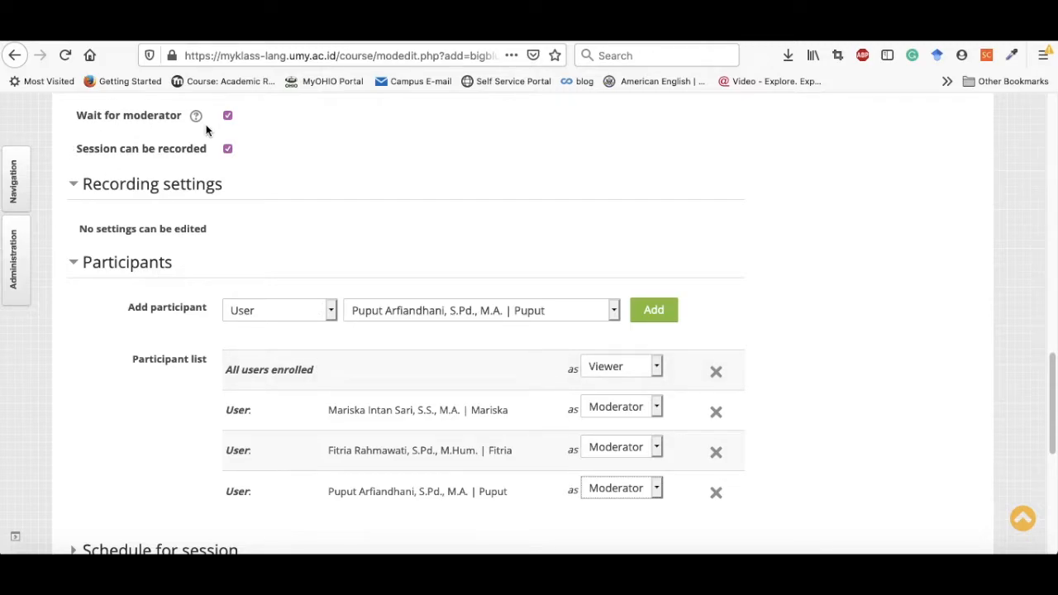
scroll(344, 281, "down", 3)
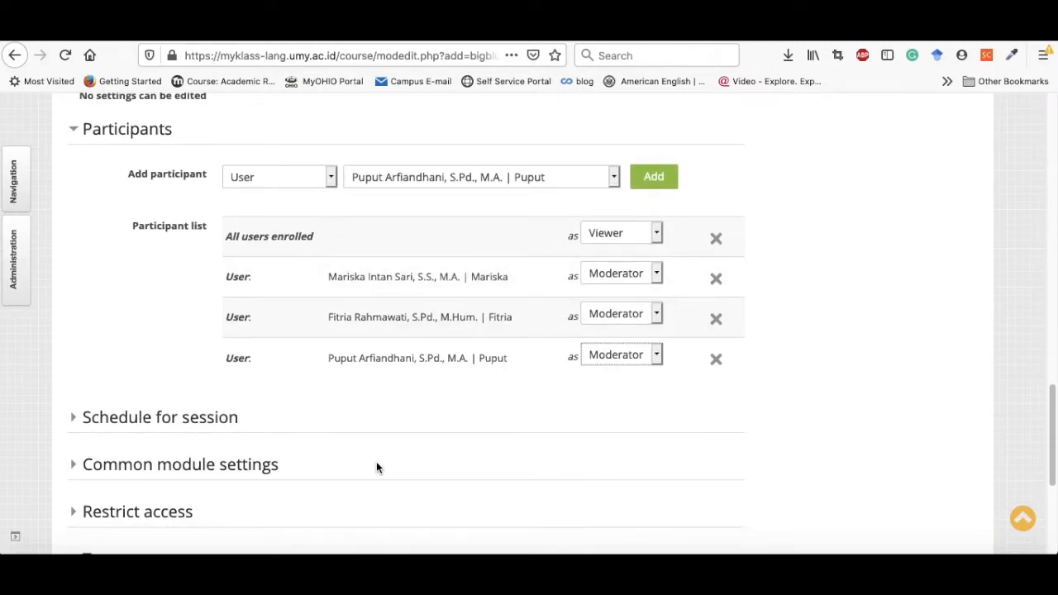
scroll(376, 466, "down", 4)
left_click(108, 277)
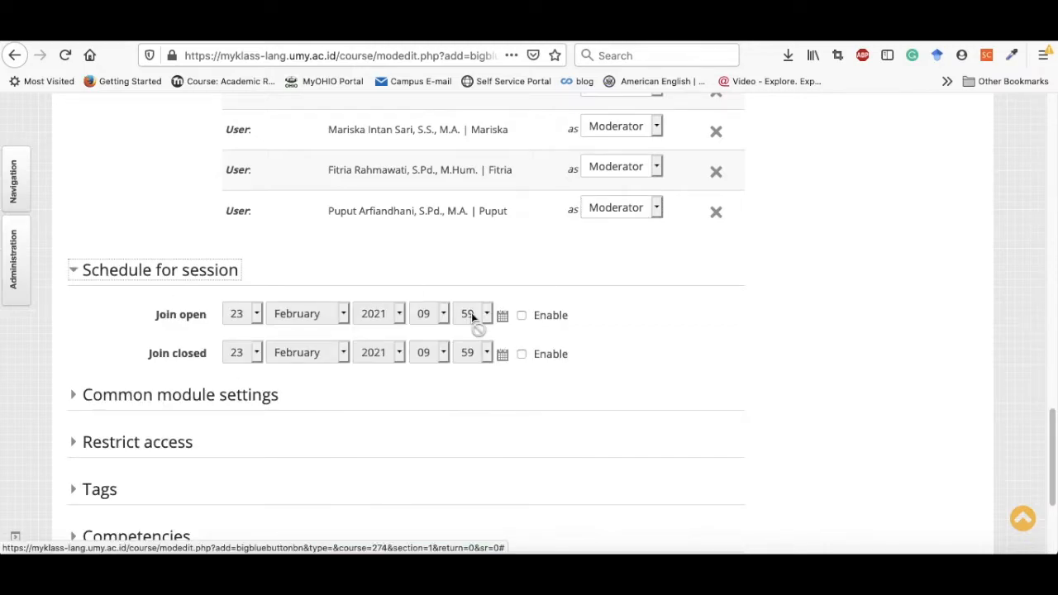
scroll(471, 314, "down", 1)
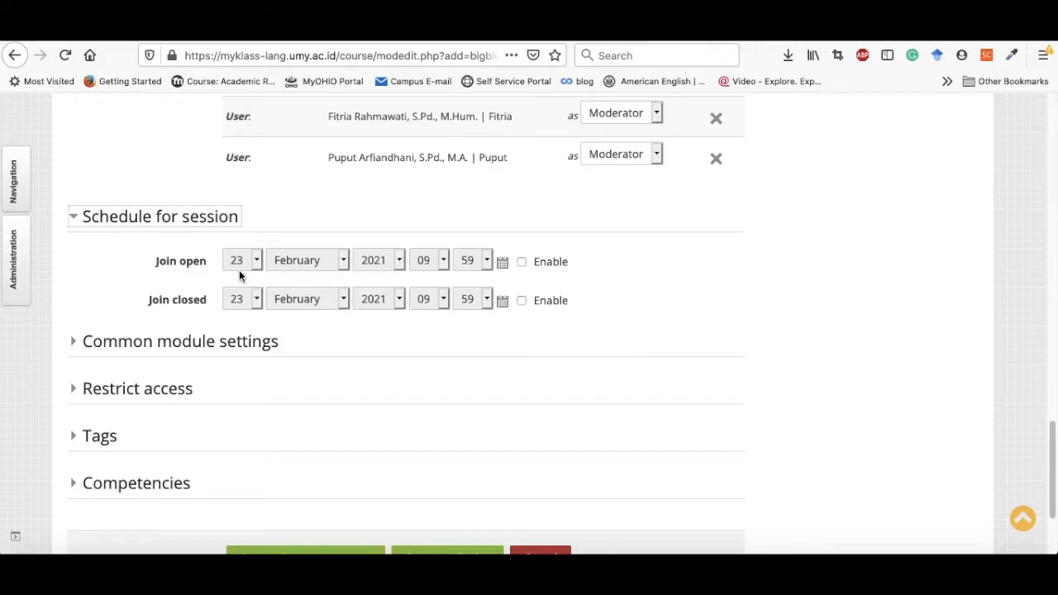
left_click(521, 263)
left_click(522, 302)
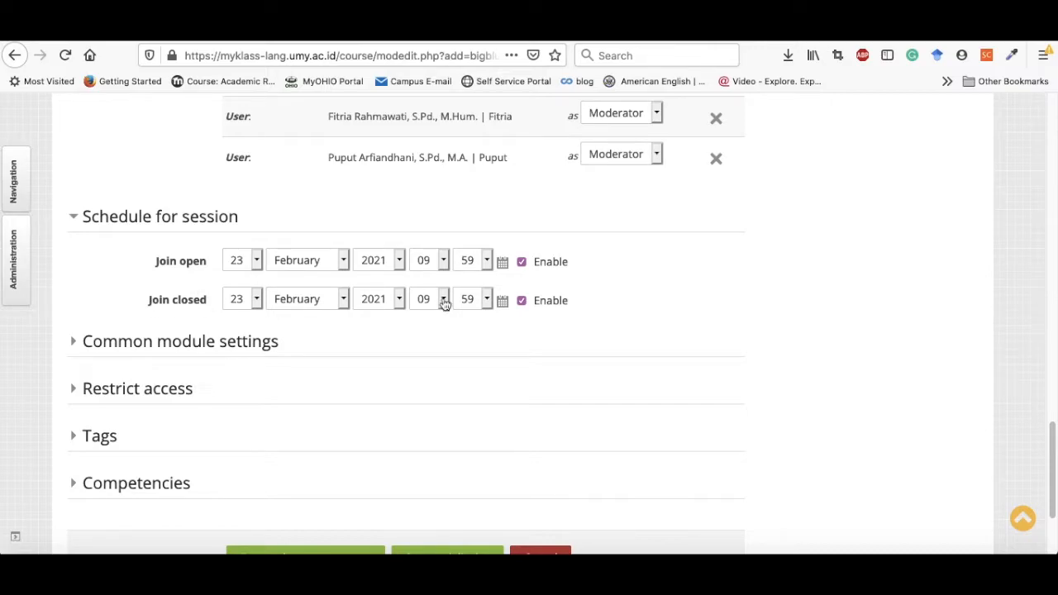
Set the Join open time of the session schedule to 07:00.
left_click(443, 260)
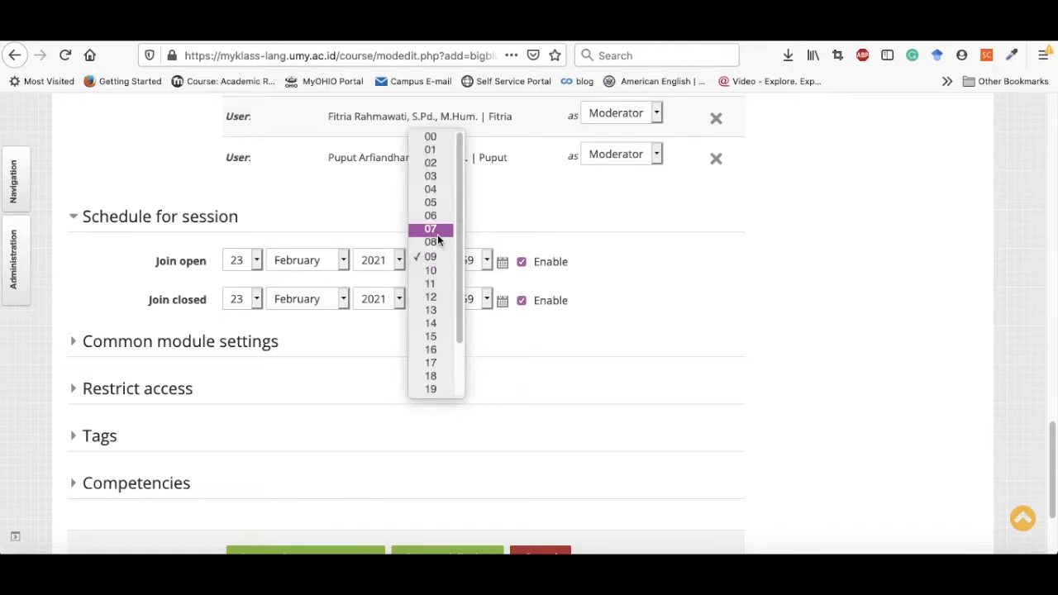
left_click(438, 234)
left_click(477, 263)
scroll(479, 281, "up", 10)
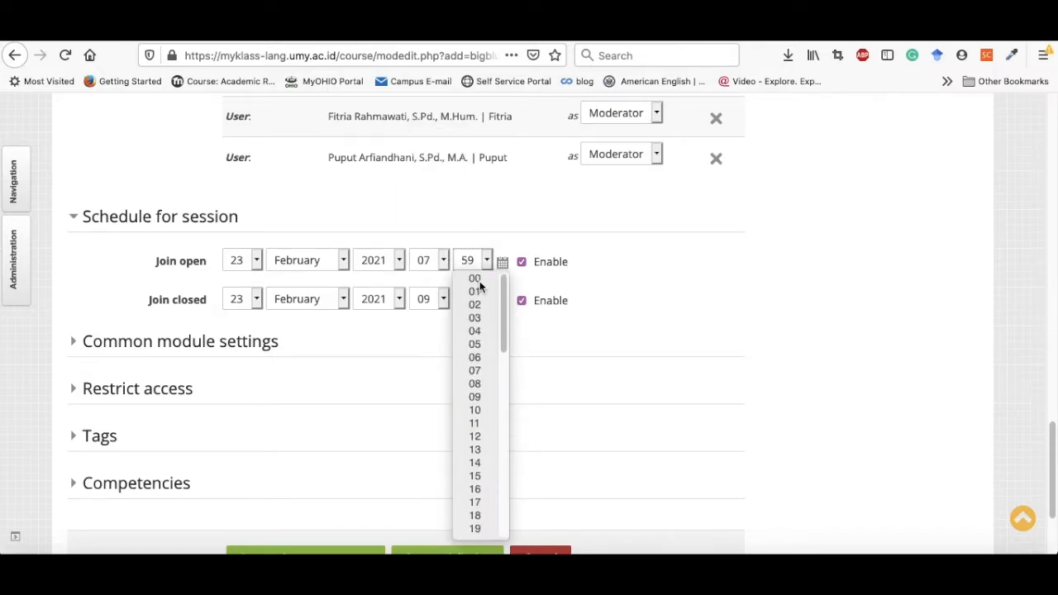
left_click(478, 280)
Set the Join closed time of the session schedule to 07:15.
left_click(420, 302)
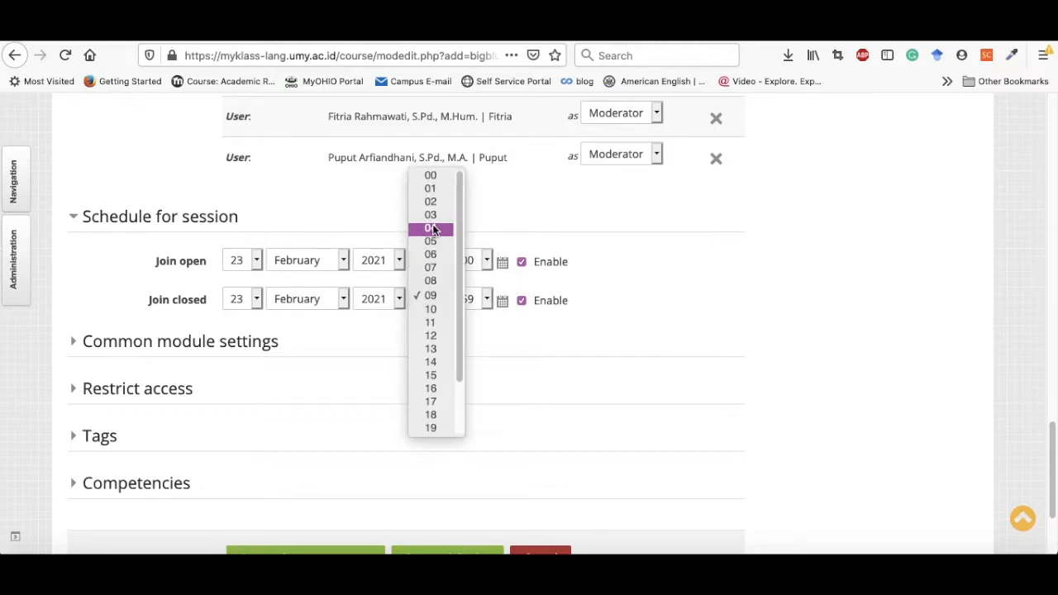
left_click(431, 267)
left_click(478, 299)
scroll(485, 378, "up", 1)
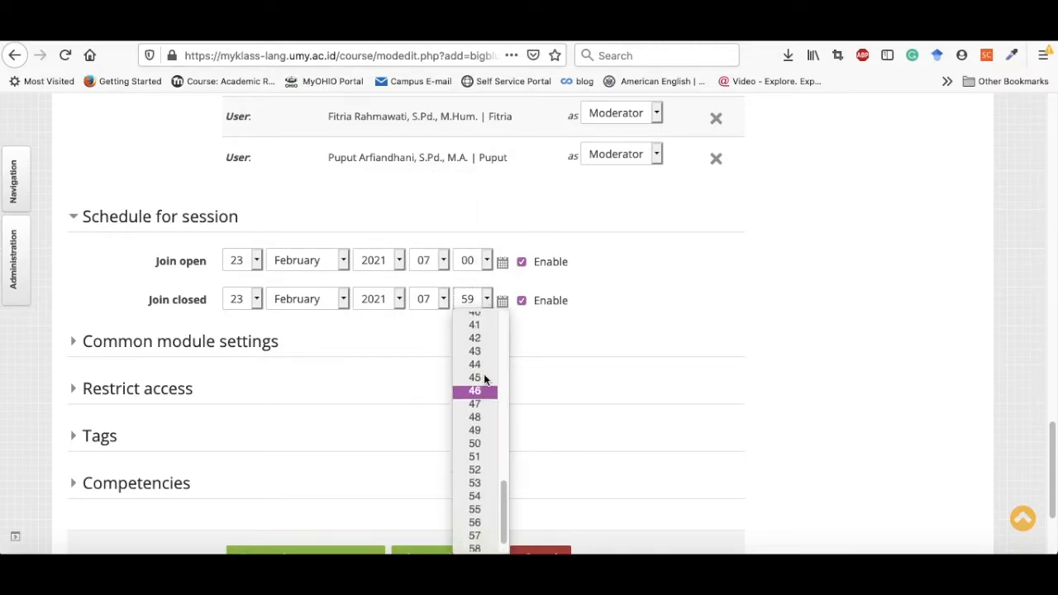
scroll(483, 376, "up", 10)
scroll(474, 438, "down", 1)
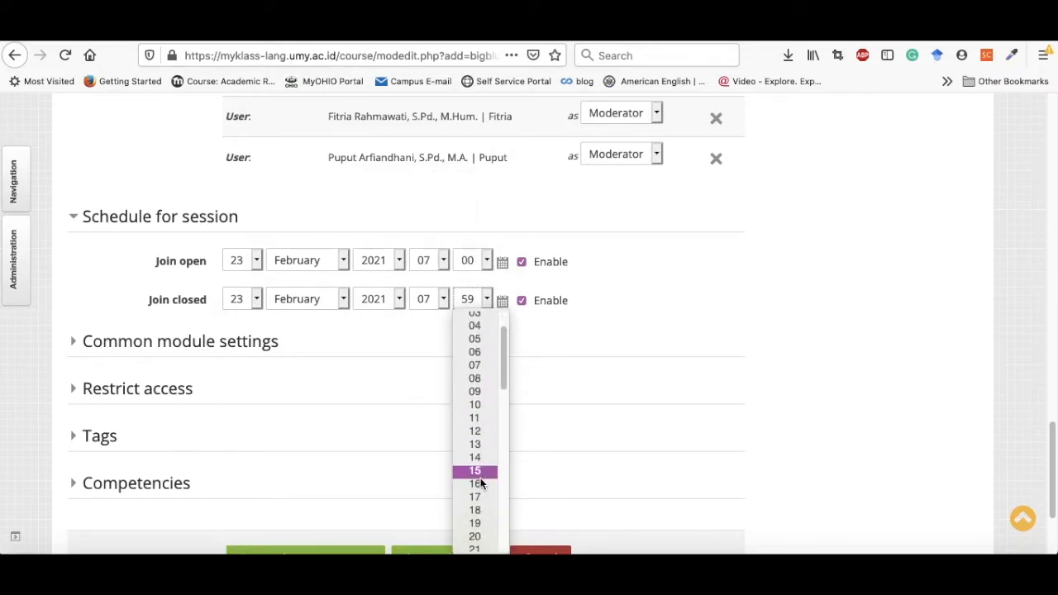
left_click(481, 477)
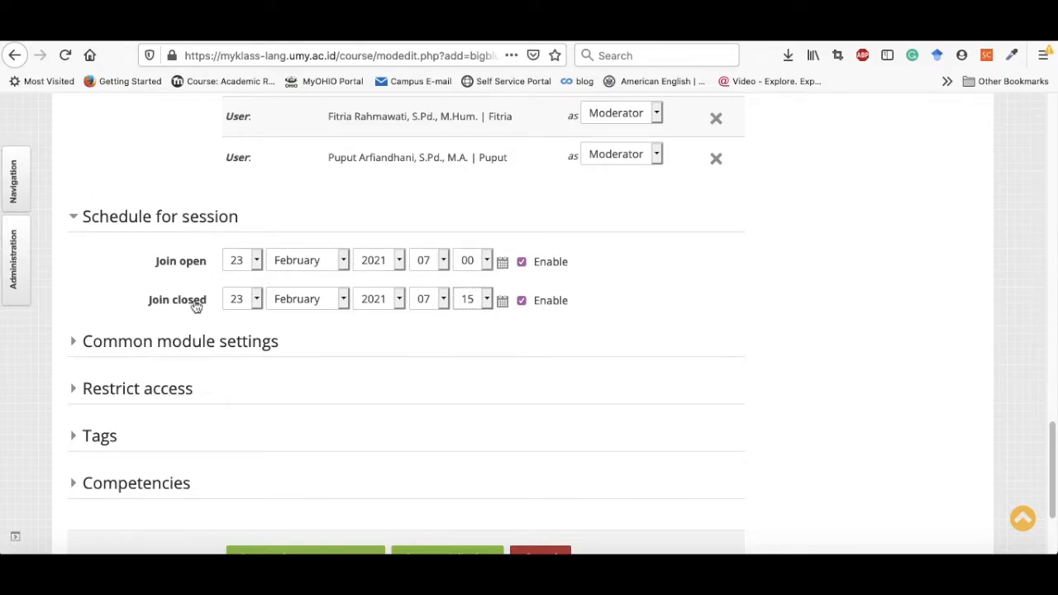
Disable both the Join open and Join closed times in the session schedule.
left_click(522, 262)
left_click(522, 301)
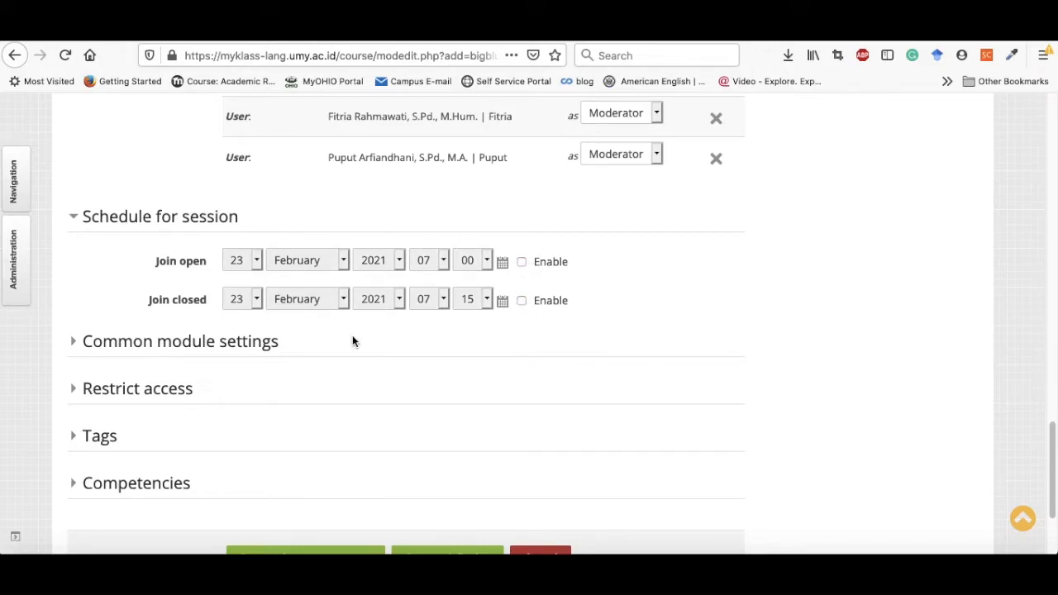
Set Group mode to Visible groups and Grouping to None in the Common module settings.
scroll(352, 342, "down", 2)
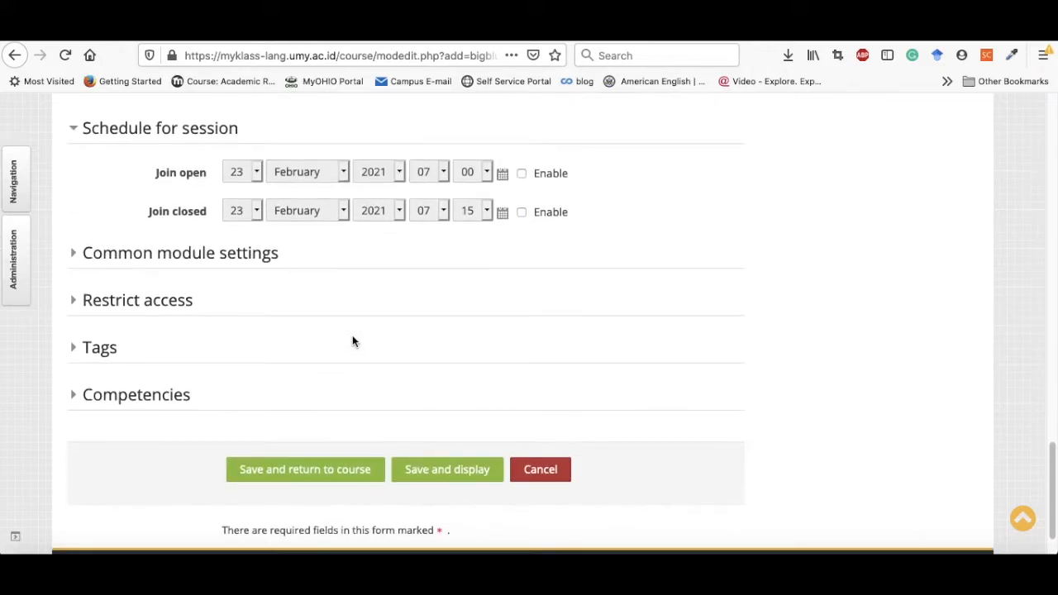
left_click(72, 257)
scroll(129, 252, "down", 1)
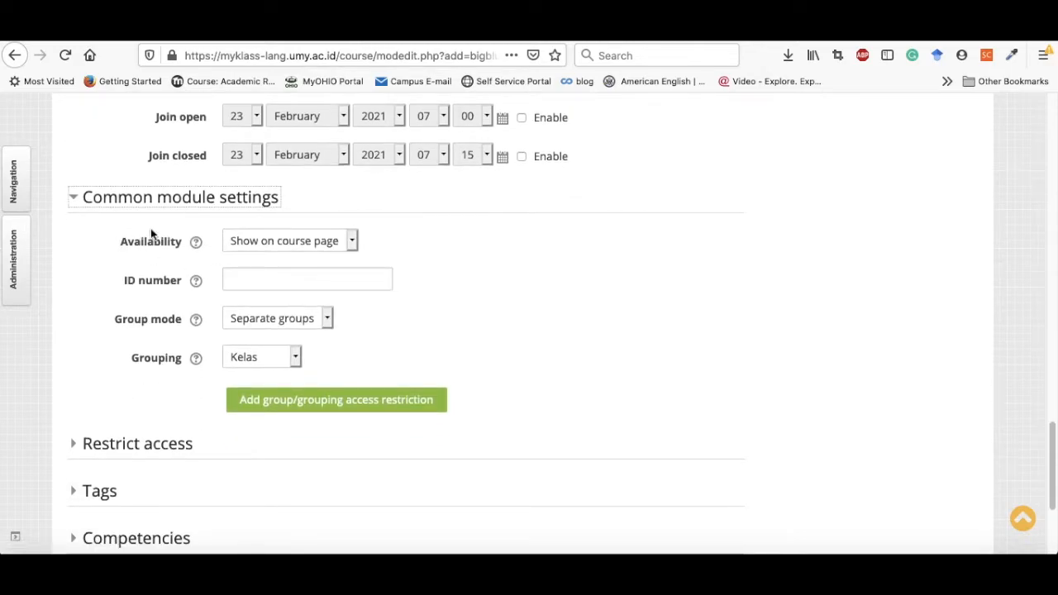
scroll(444, 352, "down", 2)
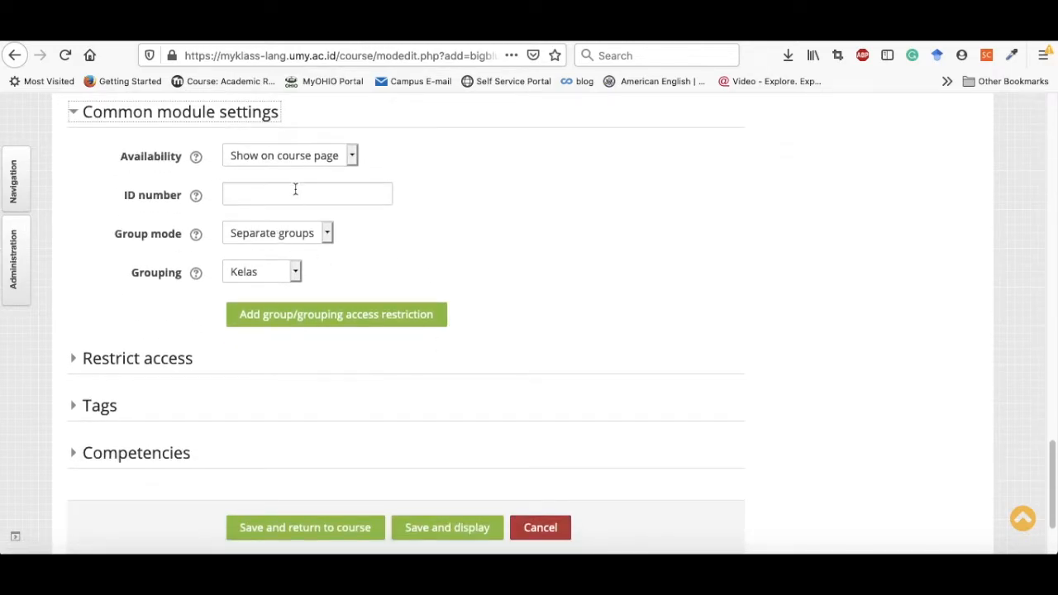
left_click(289, 237)
left_click(285, 243)
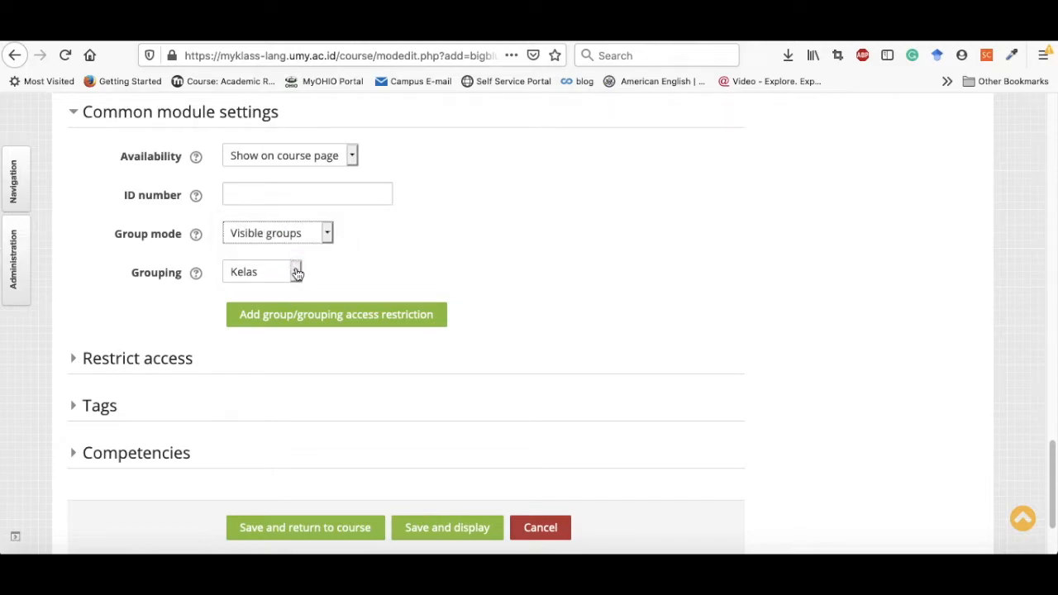
left_click(296, 272)
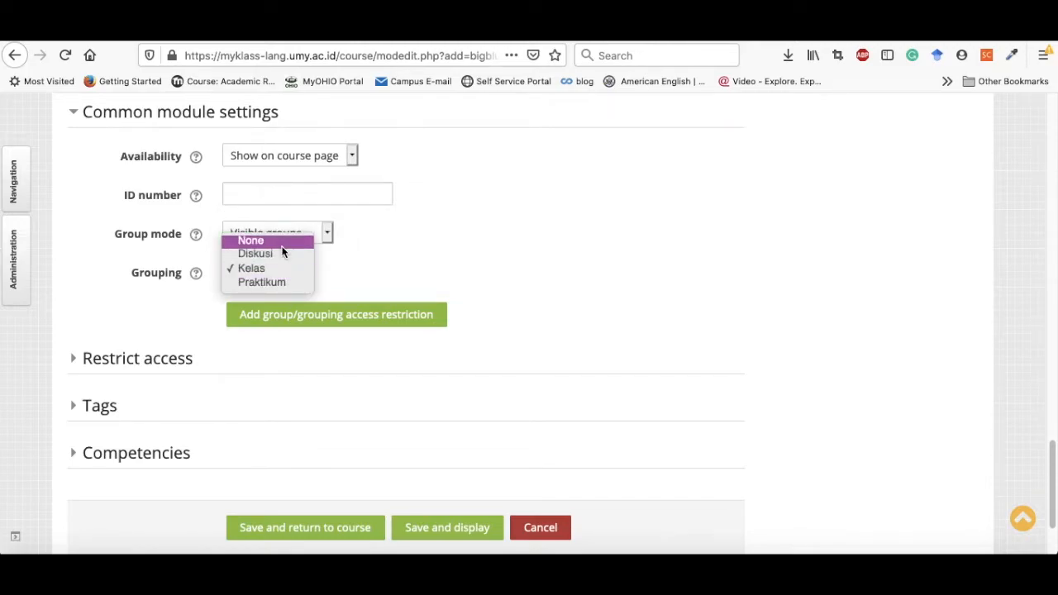
left_click(282, 245)
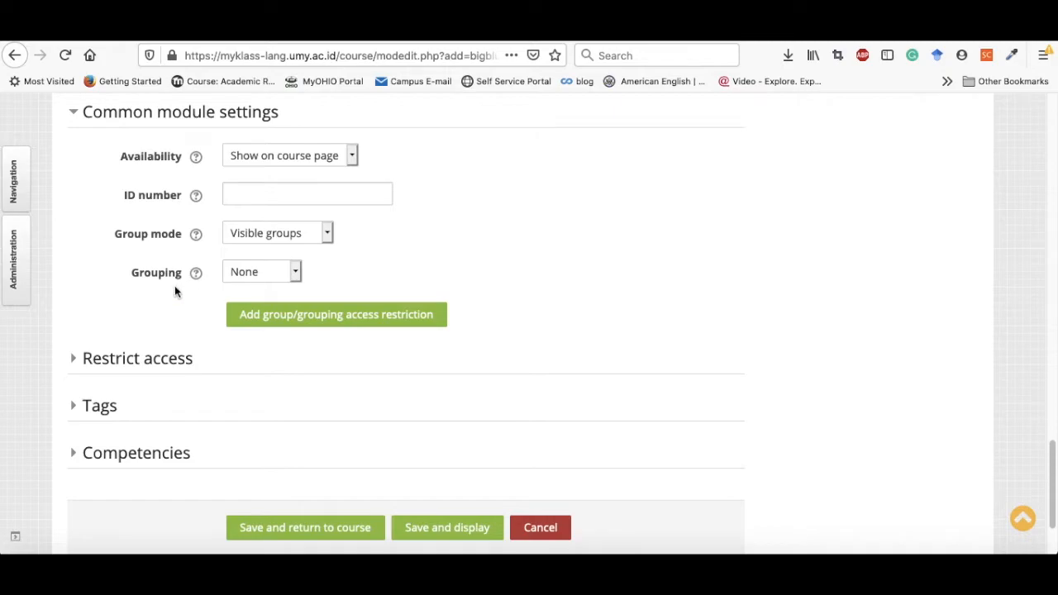
Examine the Restrict access options and review the schedule, participant and room settings of the meeting form.
scroll(243, 405, "down", 2)
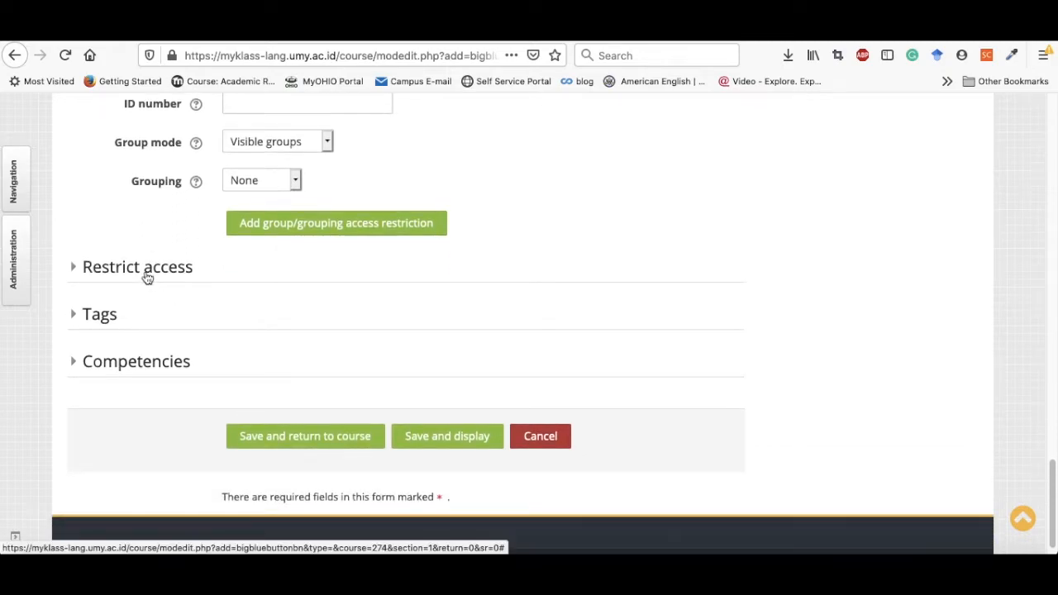
left_click(147, 279)
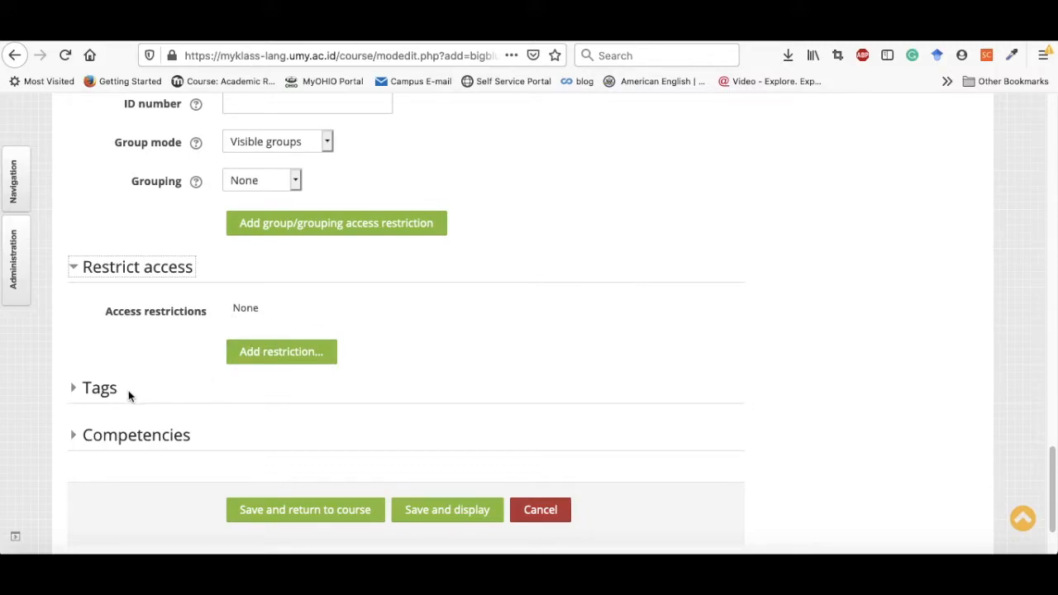
left_click(72, 270)
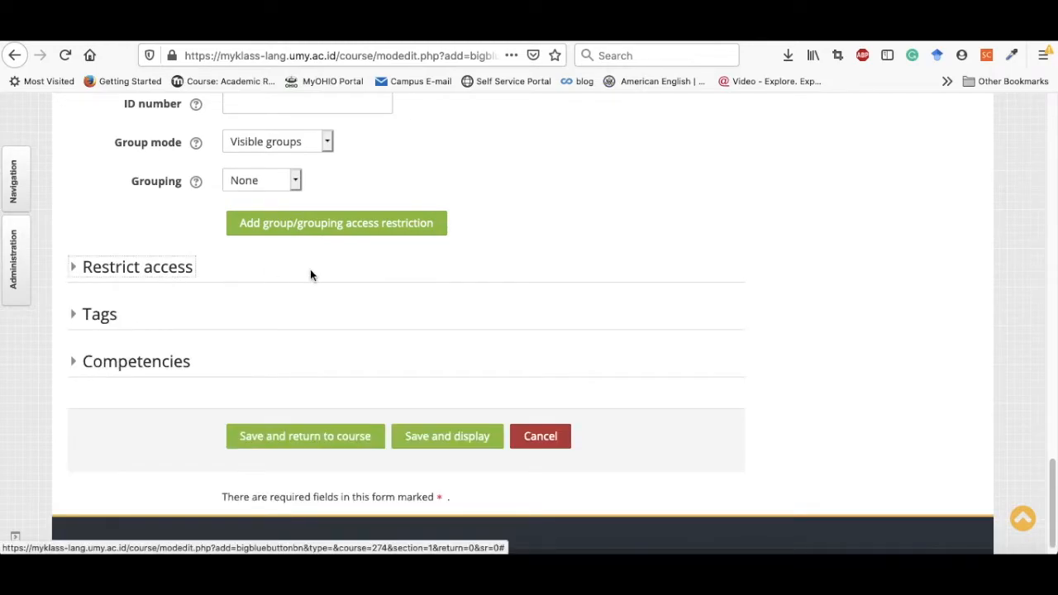
scroll(518, 275, "up", 5)
scroll(518, 277, "up", 1)
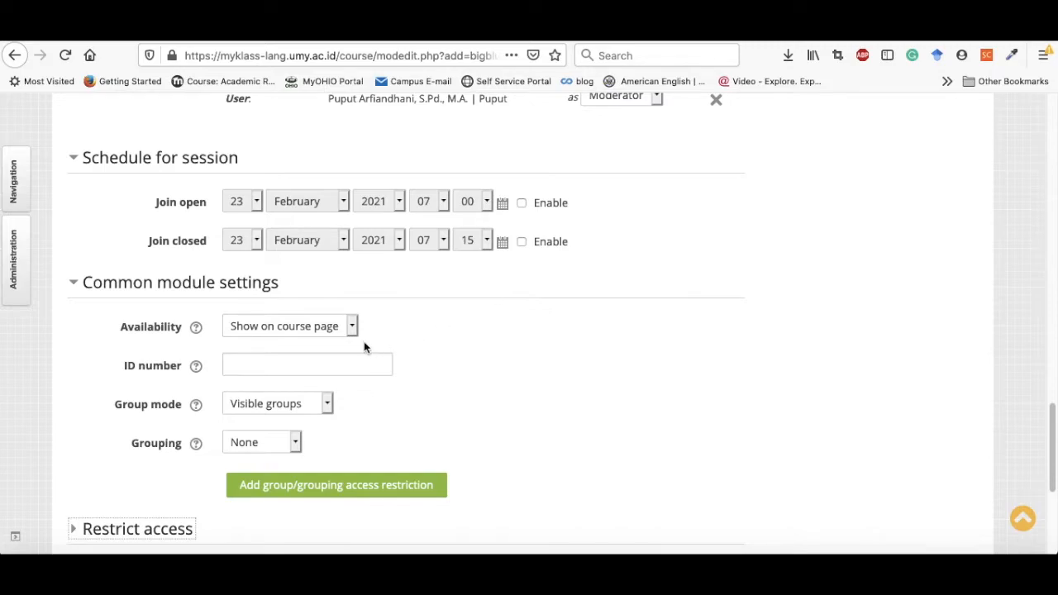
scroll(364, 342, "up", 2)
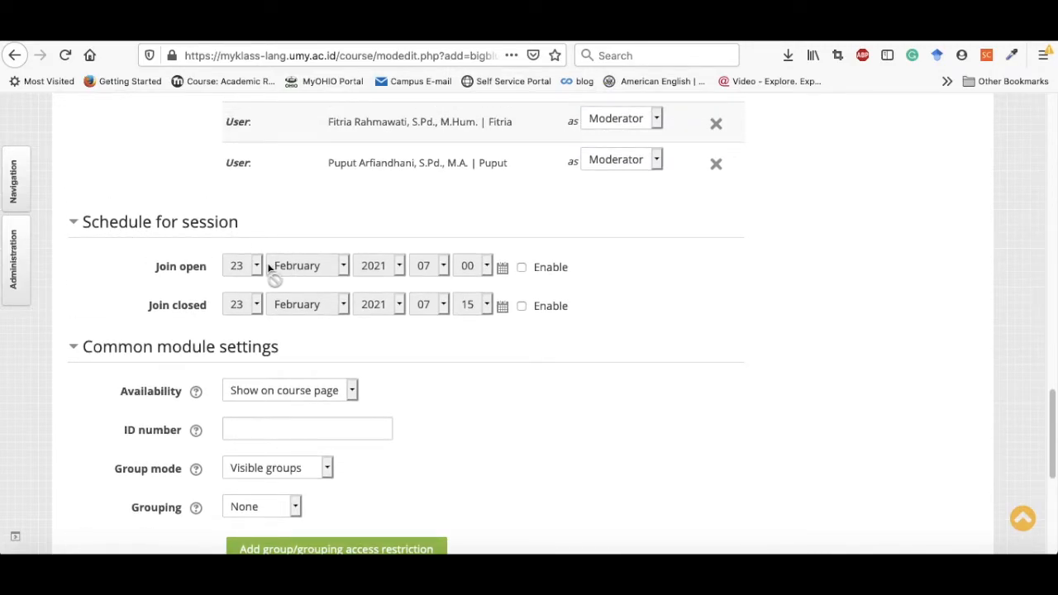
scroll(268, 265, "up", 10)
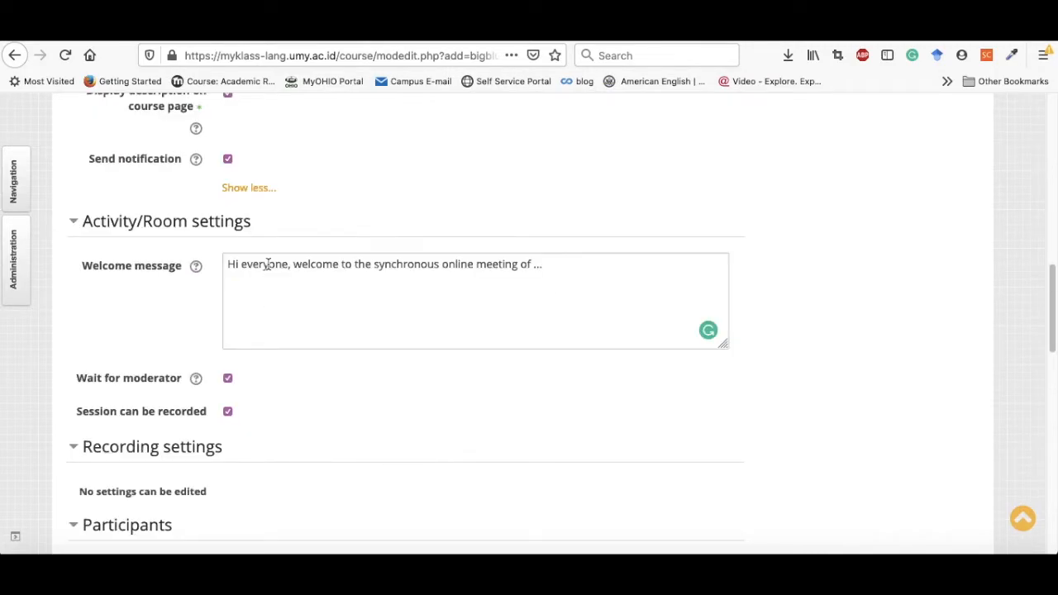
scroll(268, 263, "down", 10)
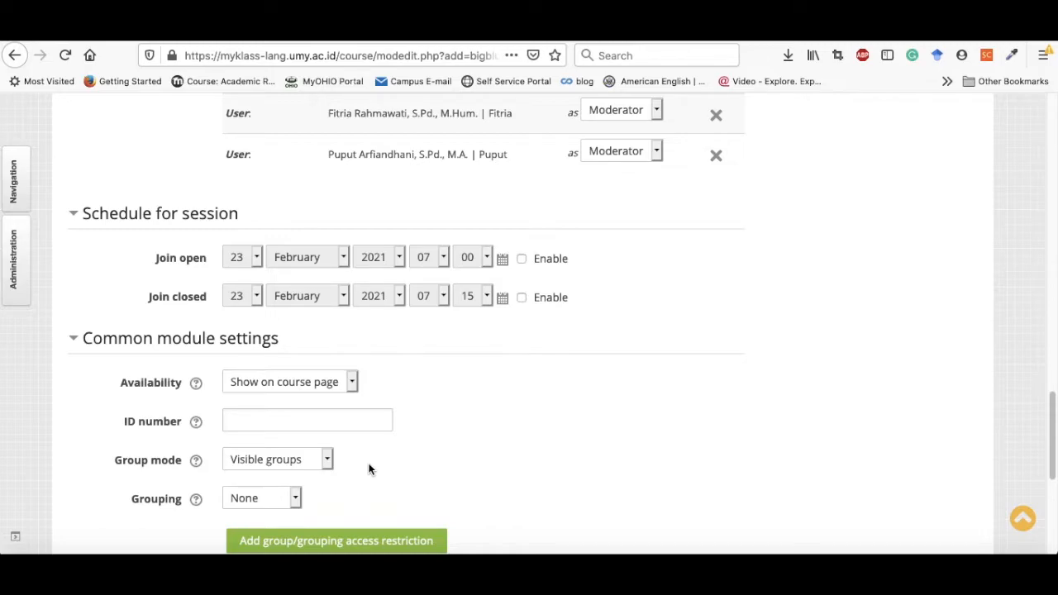
scroll(368, 470, "down", 6)
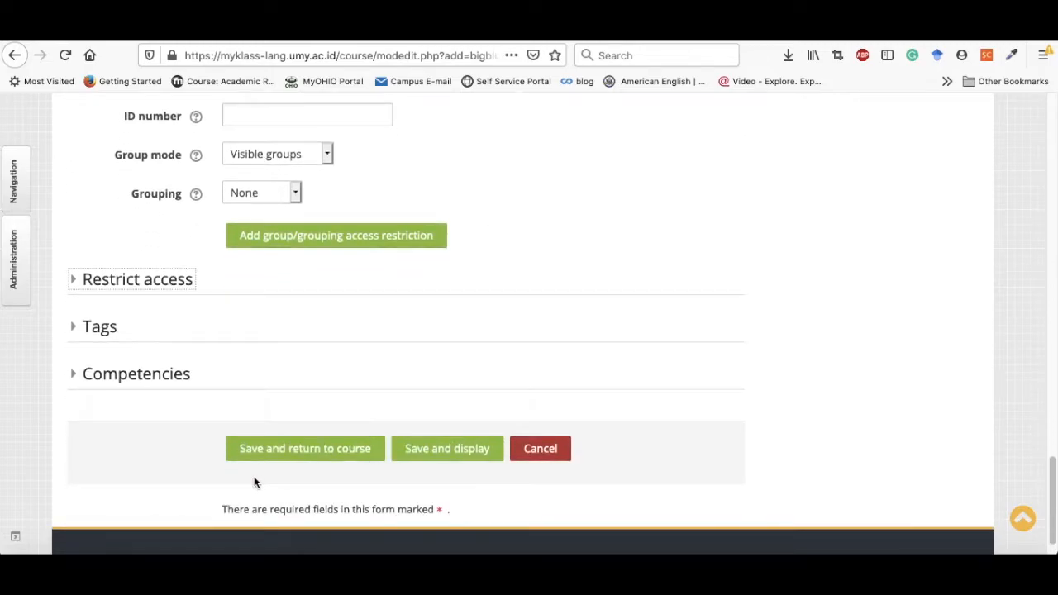
Save the meeting, return to the course and open ICT in Language Learning Online Meeting under Topic 1.
left_click(299, 451)
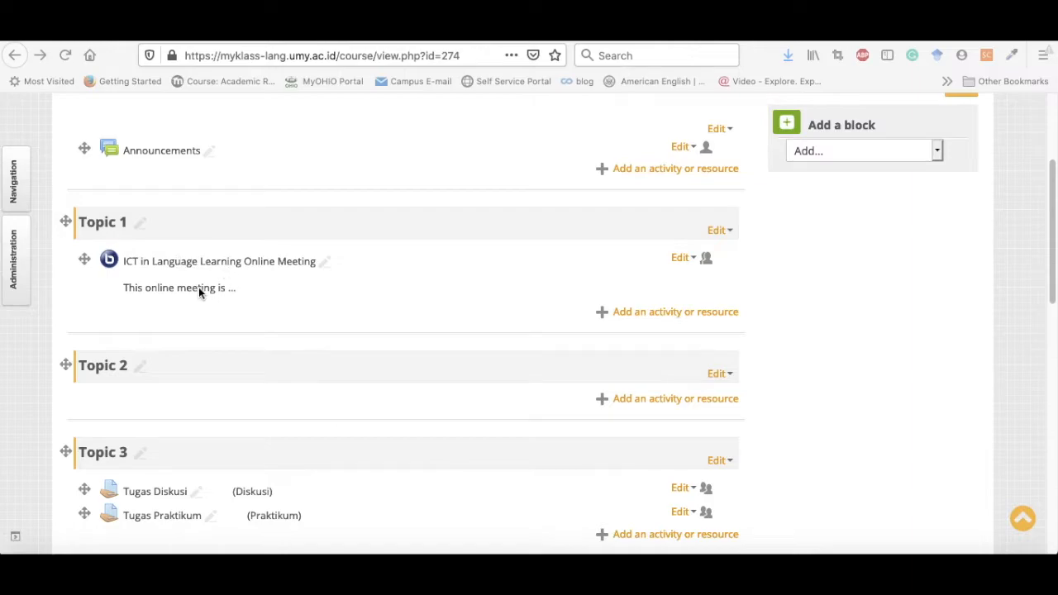
scroll(282, 269, "up", 1)
scroll(281, 269, "up", 5)
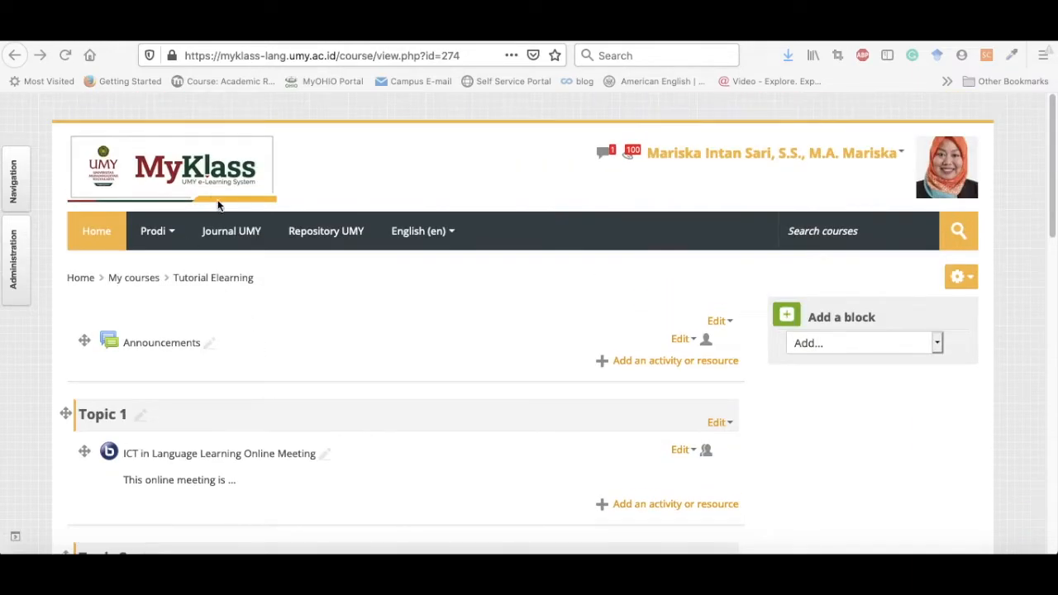
scroll(419, 452, "down", 3)
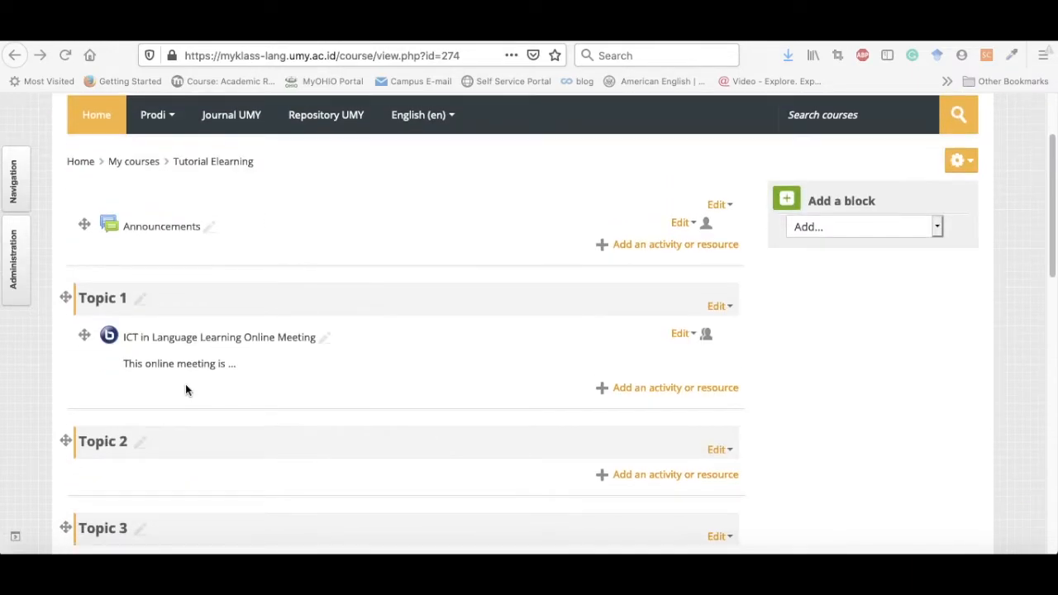
left_click(183, 342)
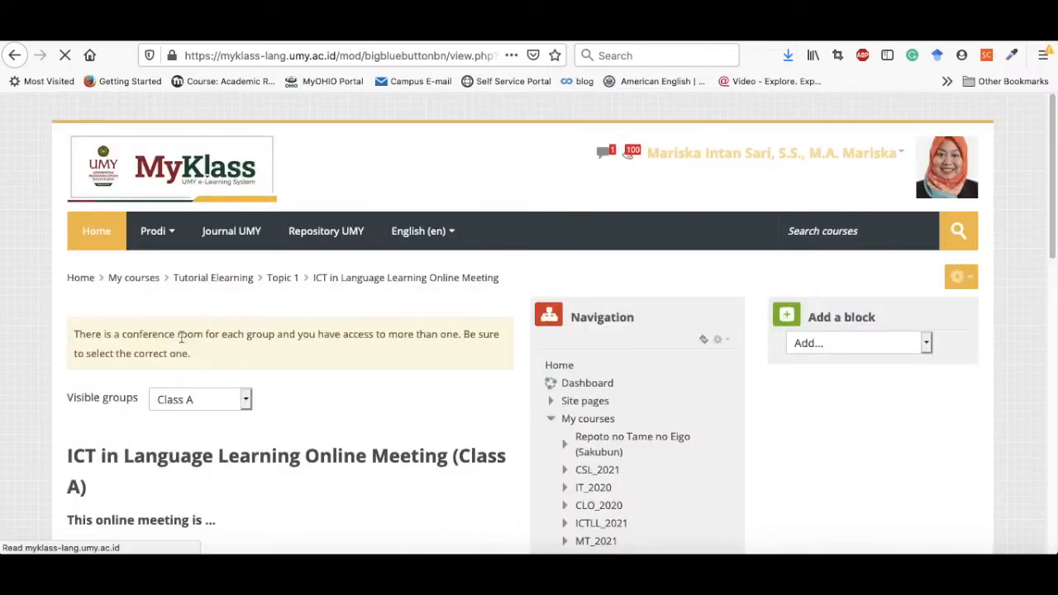
Examine the Visible groups choices for the meeting and choose Class A.
scroll(359, 403, "down", 3)
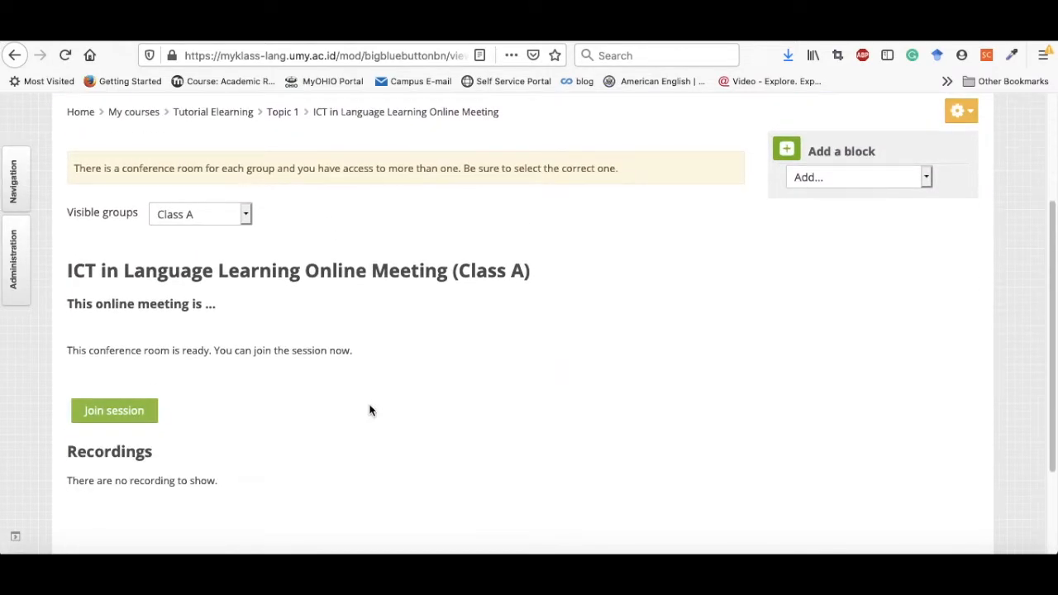
left_click(246, 216)
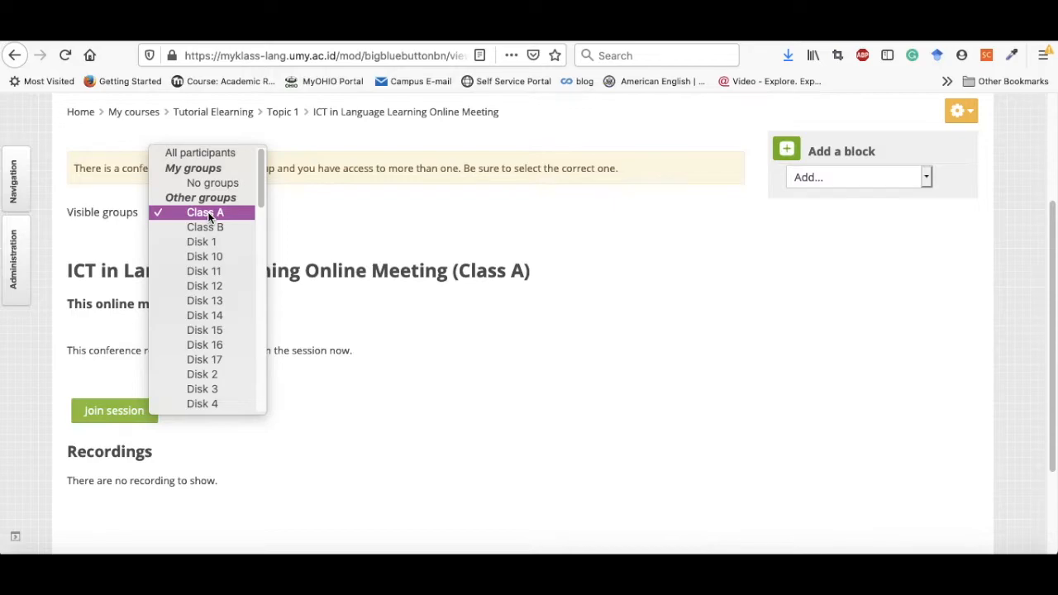
left_click(391, 378)
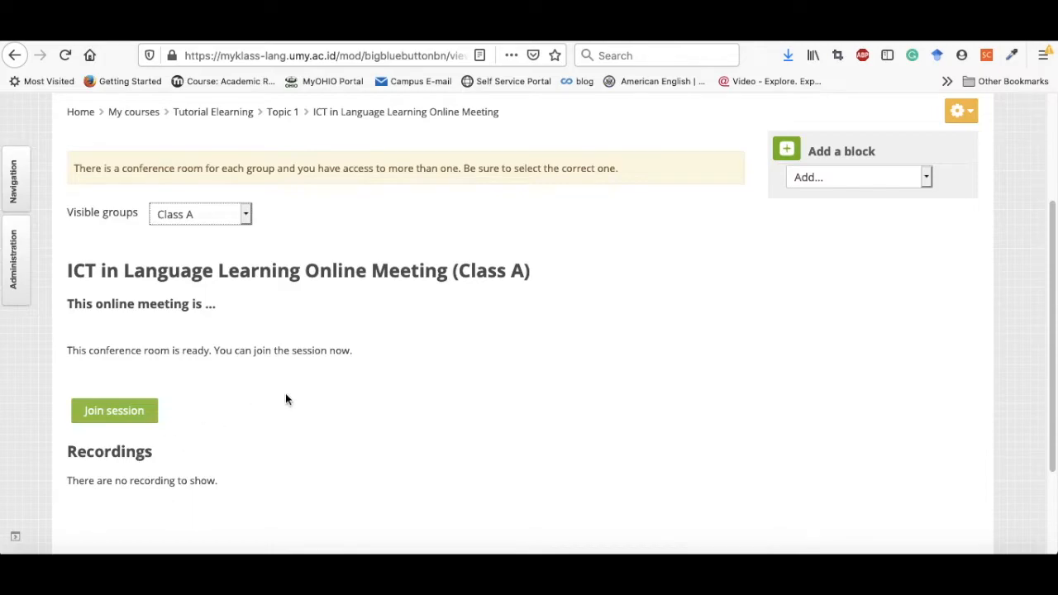
left_click(247, 216)
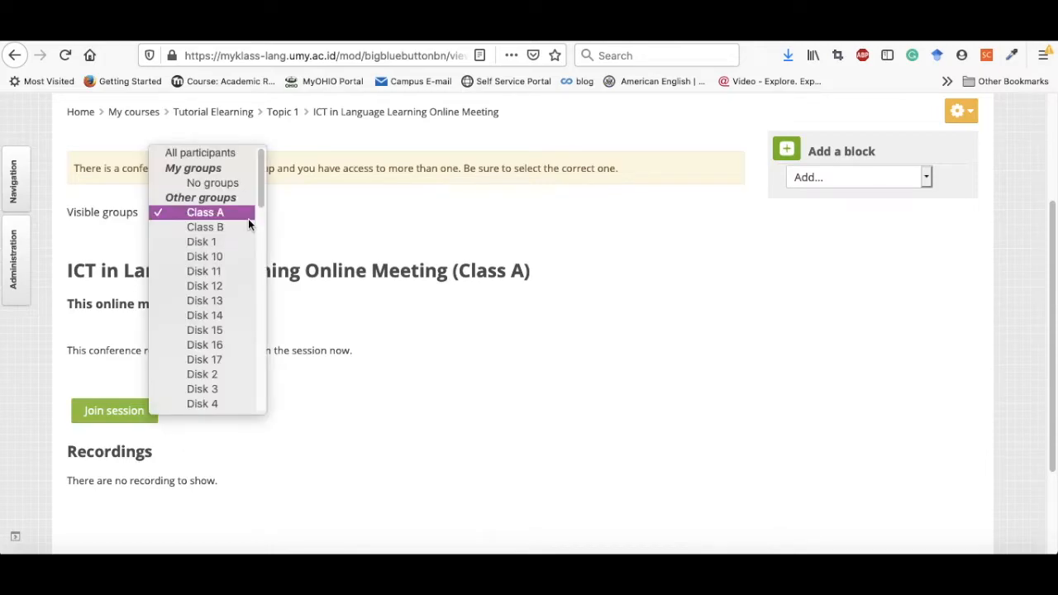
left_click(191, 213)
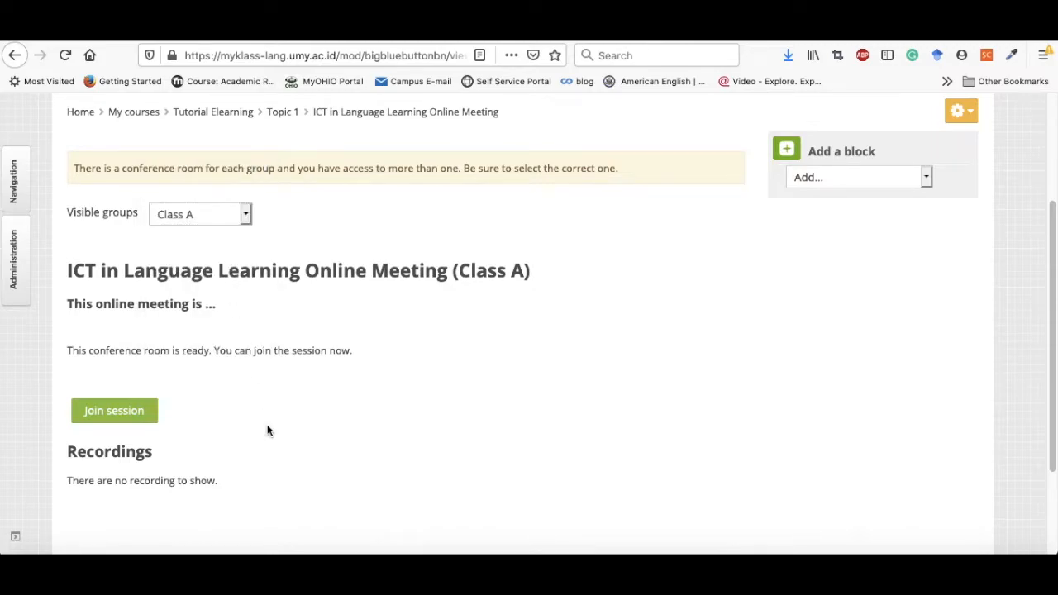
Join the Class A session with the microphone and confirm that the echo test is audible.
left_click(114, 416)
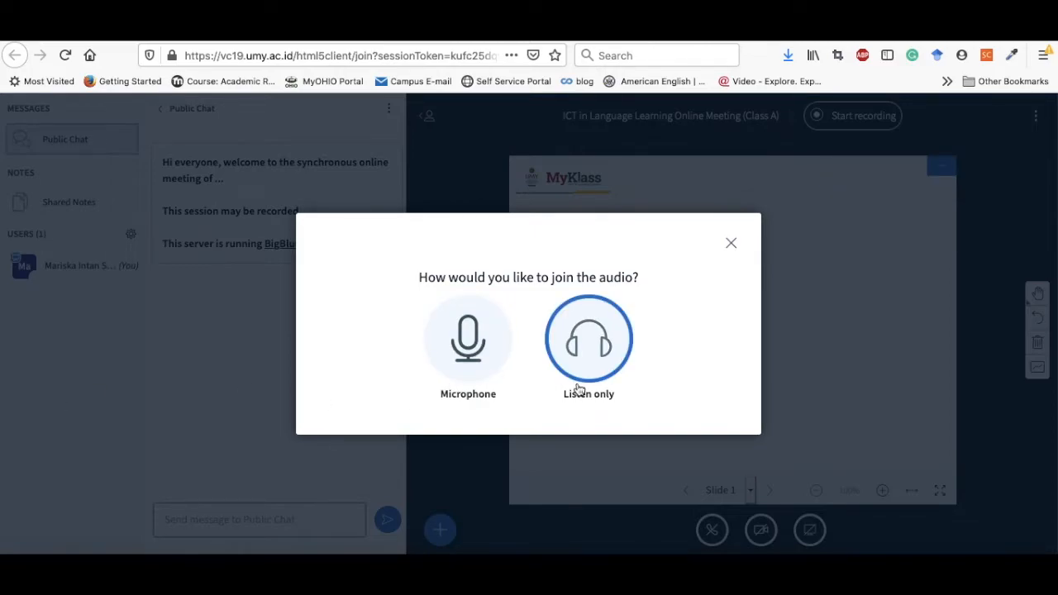
left_click(472, 372)
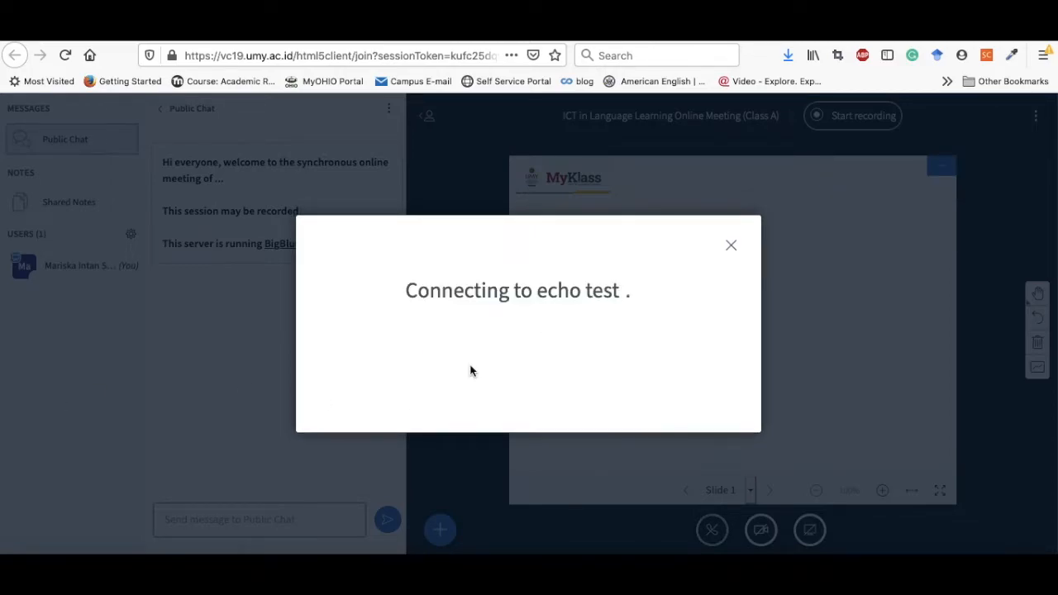
left_click(375, 191)
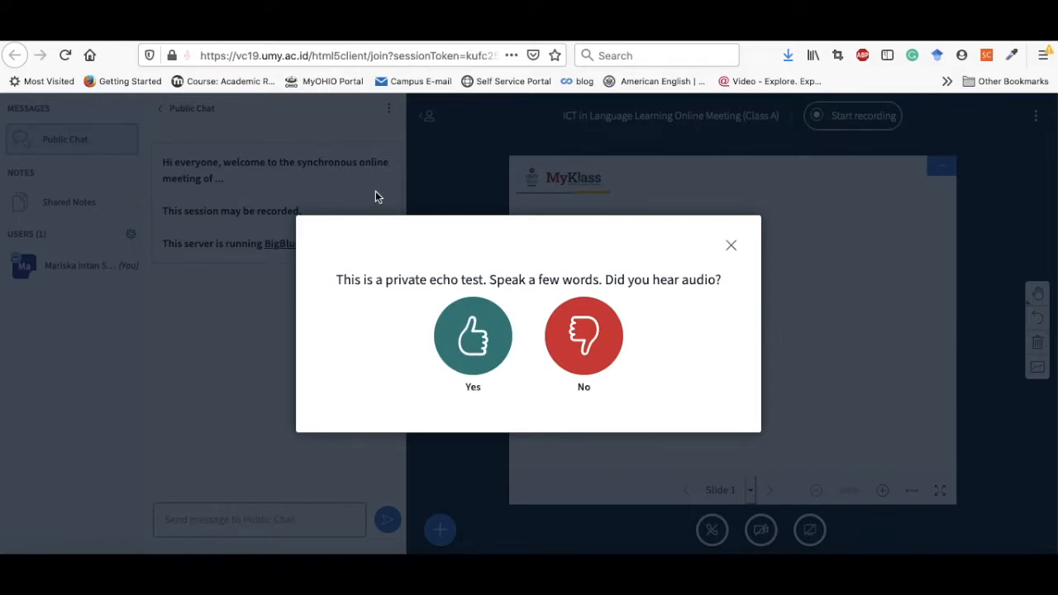
left_click(465, 350)
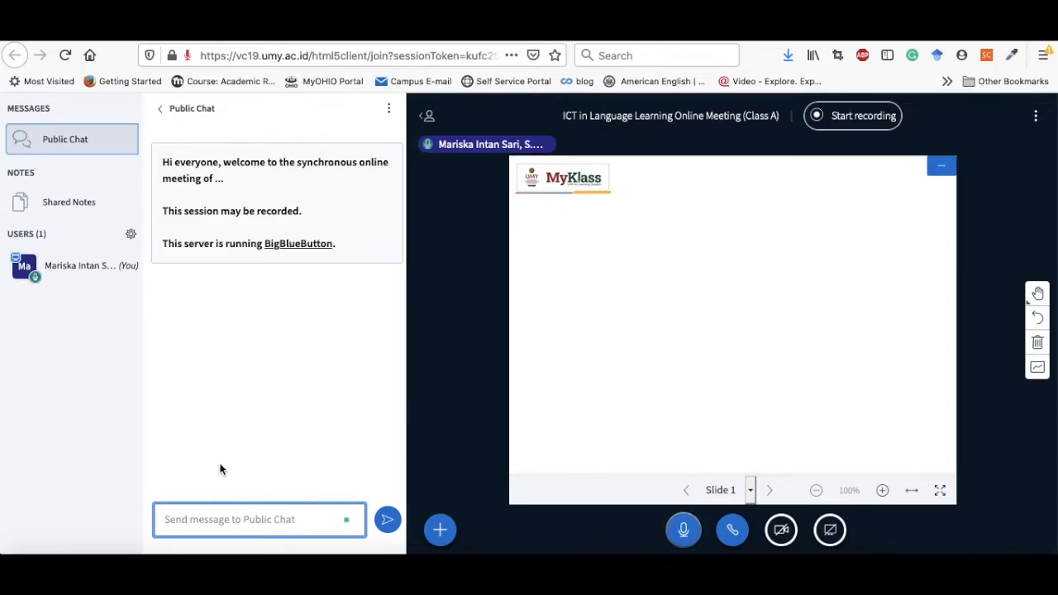
Send the message "Hi everyone, .." to the public chat and hide the chat pane.
type("Hi ")
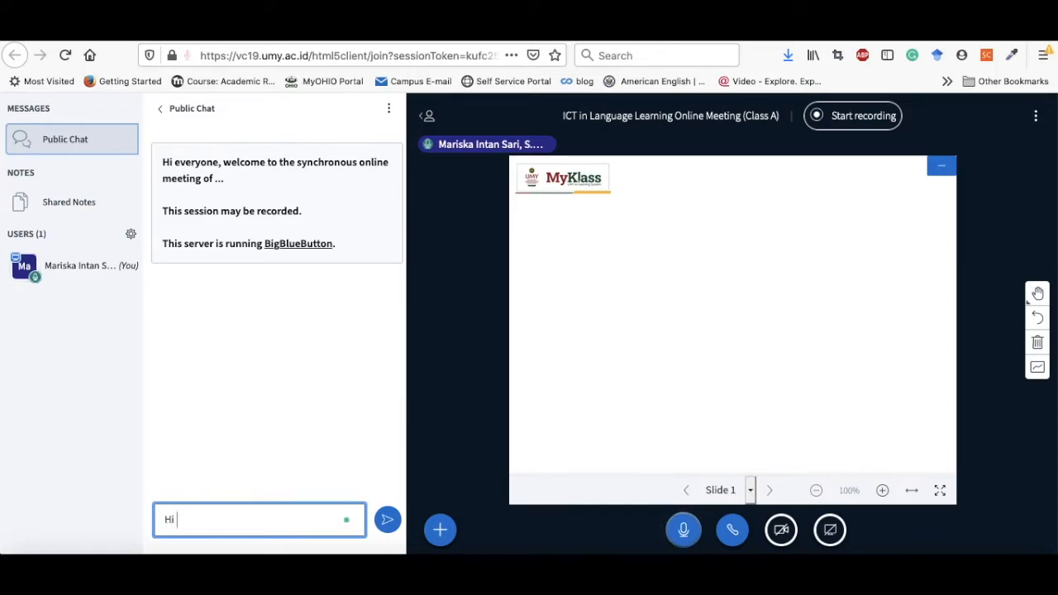
type("everyone, ..")
key("Return")
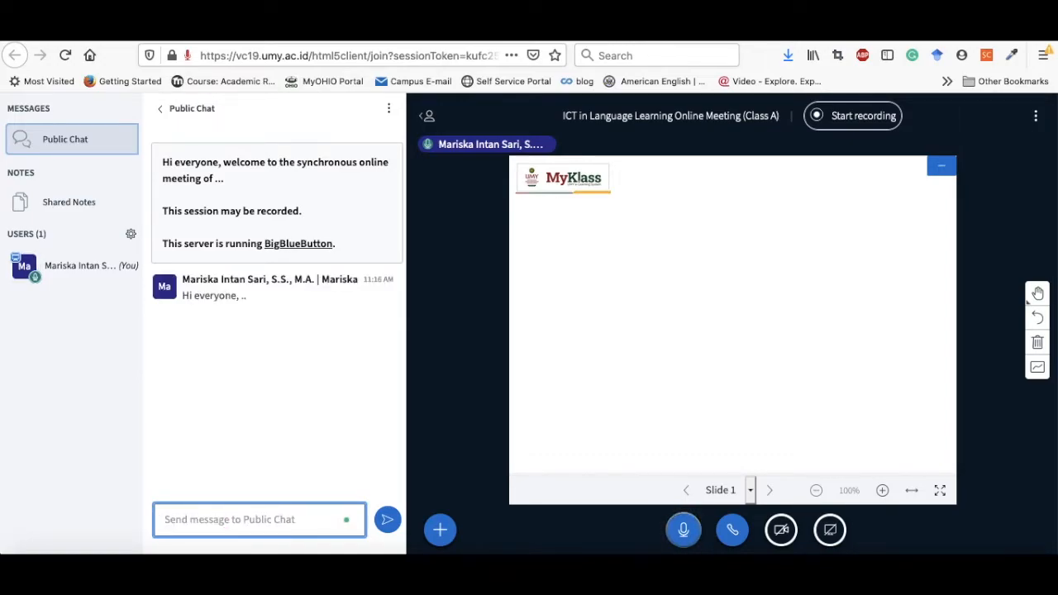
left_click(161, 114)
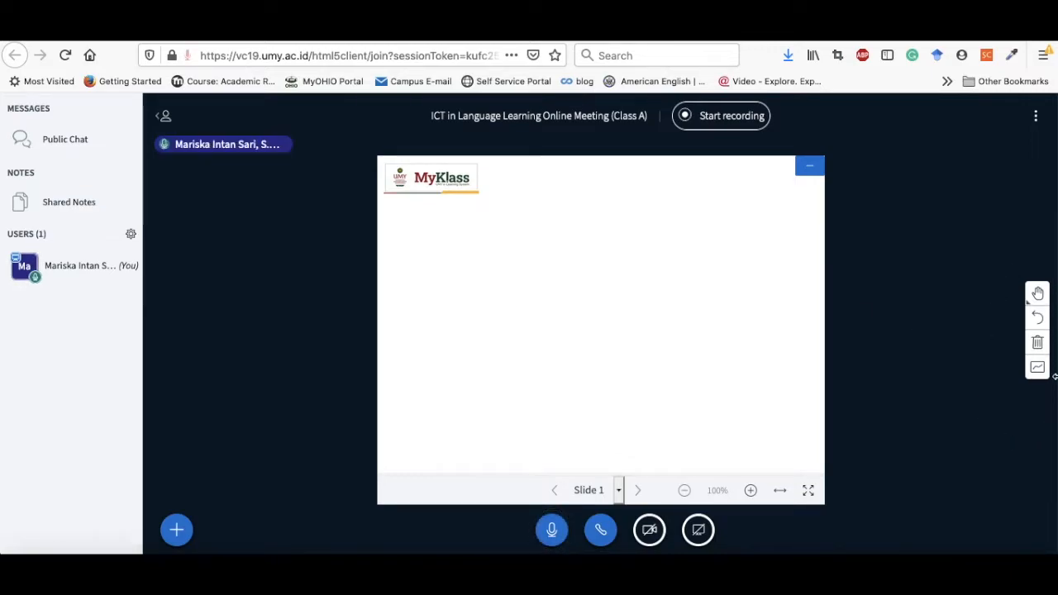
Write "ICT stands for ...." in red with the Text tool near the middle of the whiteboard slide.
left_click(1038, 295)
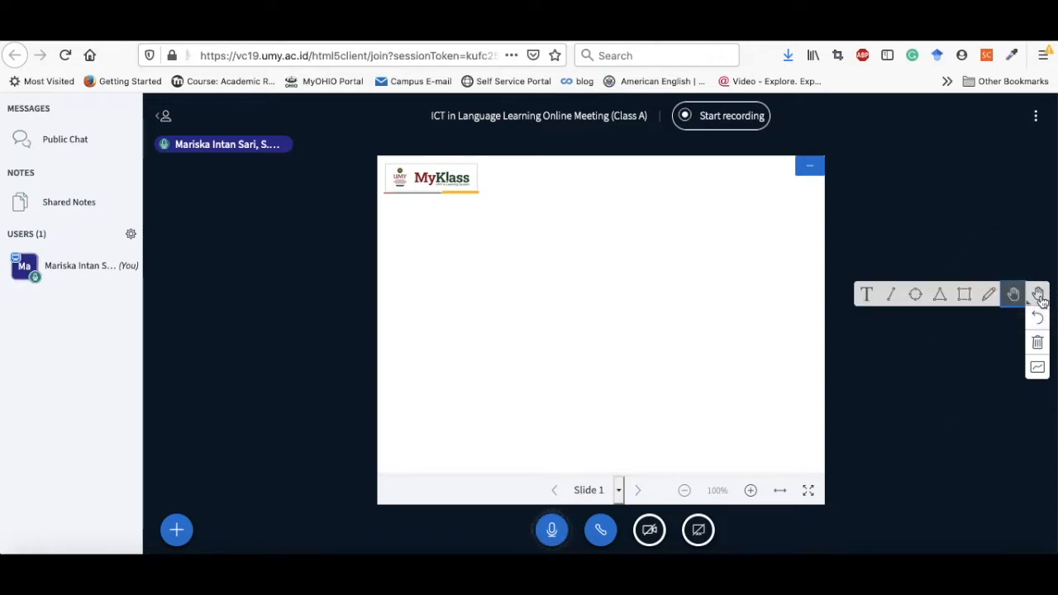
left_click(867, 296)
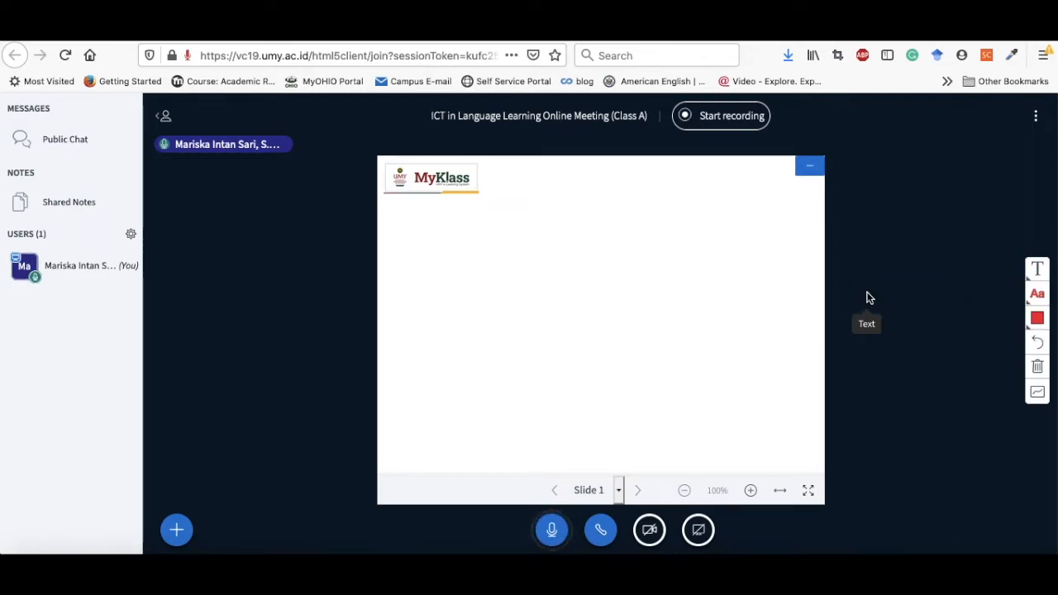
left_click(538, 298)
type("ICT stands")
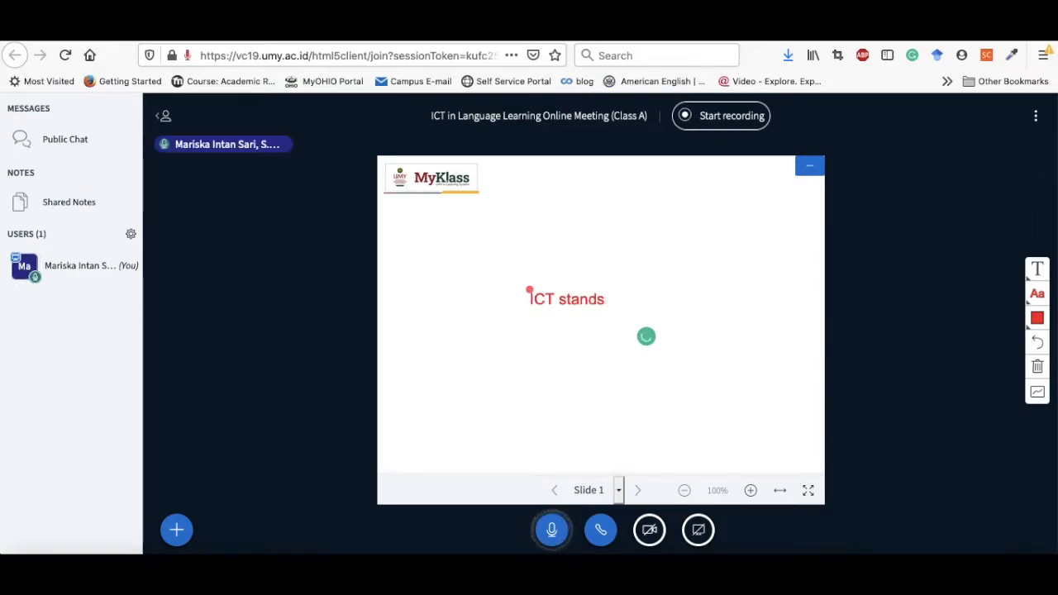
type(" for ....")
Draw a freehand red Pencil scribble below the whiteboard text and clear all annotations.
left_click(1030, 277)
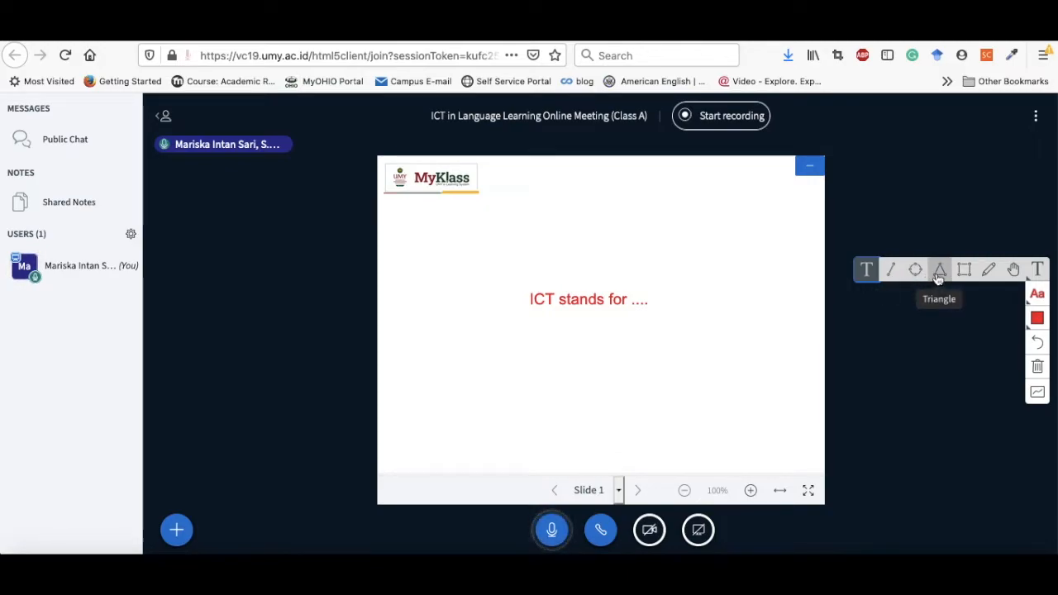
left_click(991, 273)
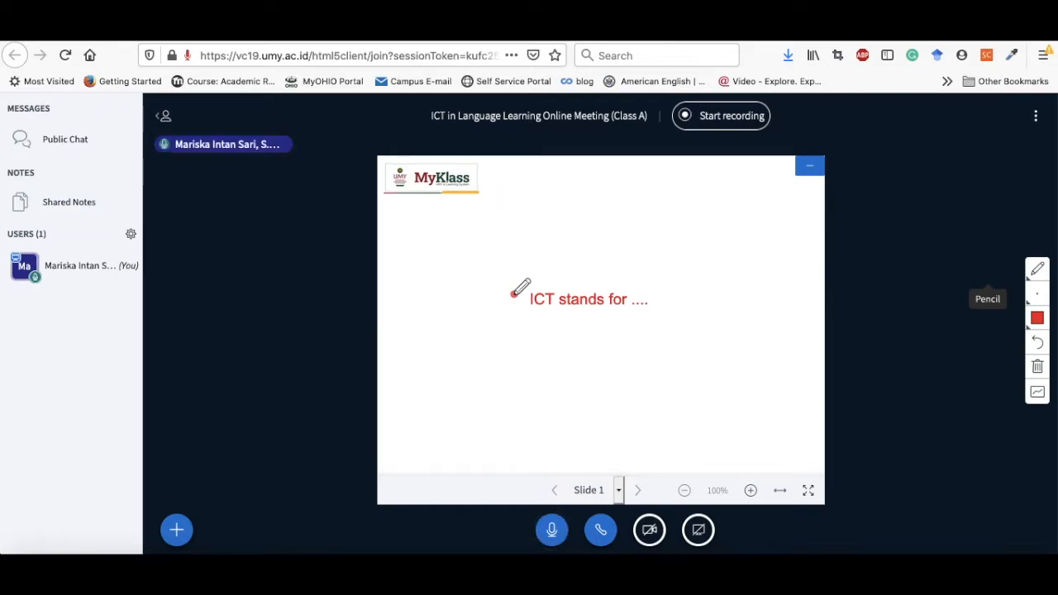
mouse_move(476, 403)
left_mouse_down()
mouse_move(534, 408)
mouse_move(572, 383)
mouse_move(664, 402)
mouse_move(677, 363)
left_mouse_up()
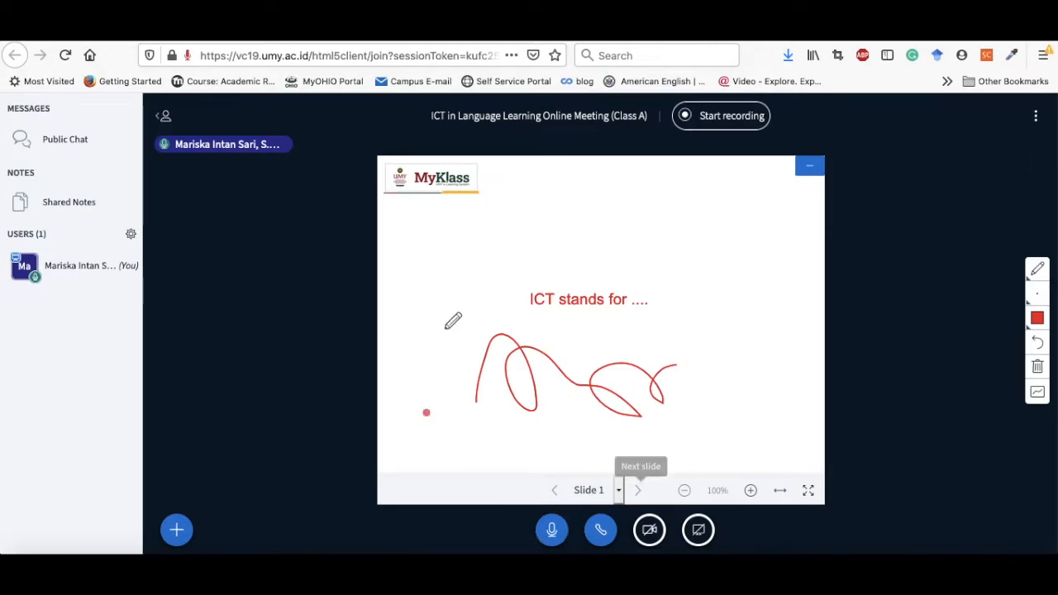
left_click(1038, 368)
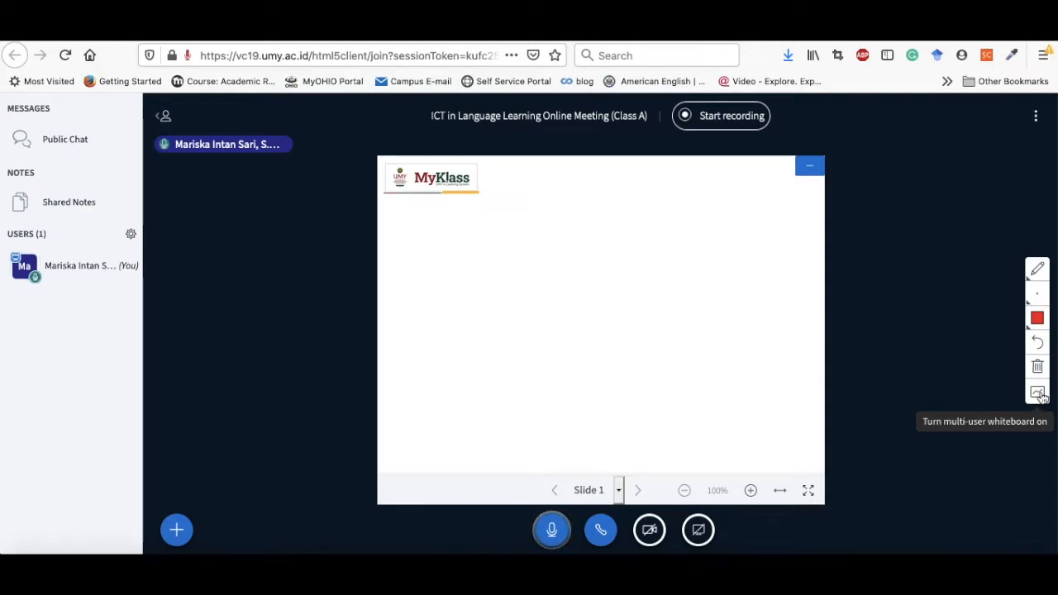
Try the multi-user whiteboard with a dark blue Pencil scribble below the MyKlass logo and clear the annotations.
left_click(1038, 394)
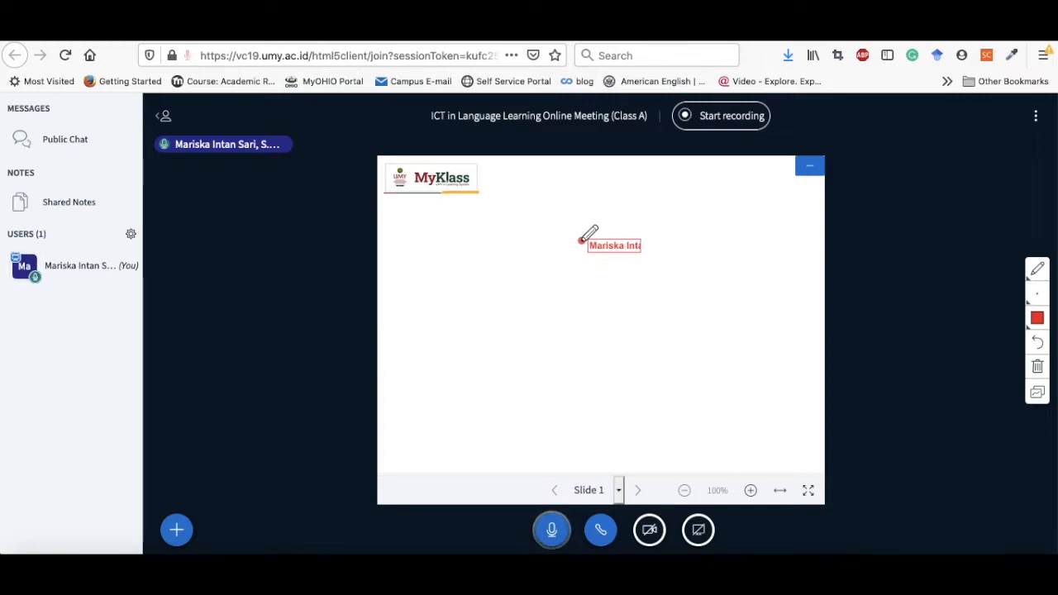
left_click(1036, 318)
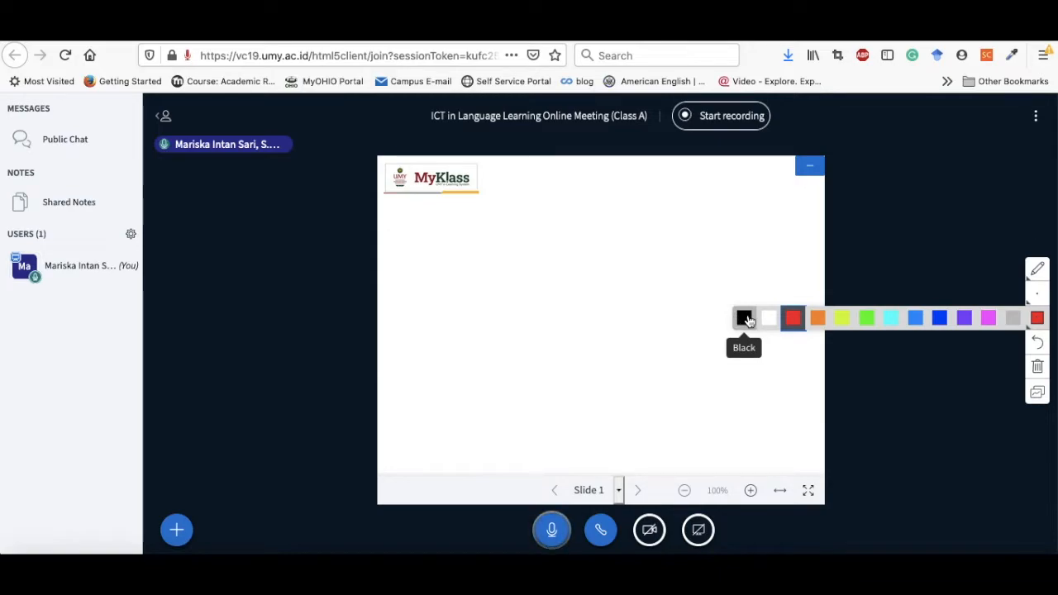
left_click(939, 317)
mouse_move(419, 262)
left_mouse_down()
mouse_move(453, 238)
mouse_move(518, 247)
left_mouse_up()
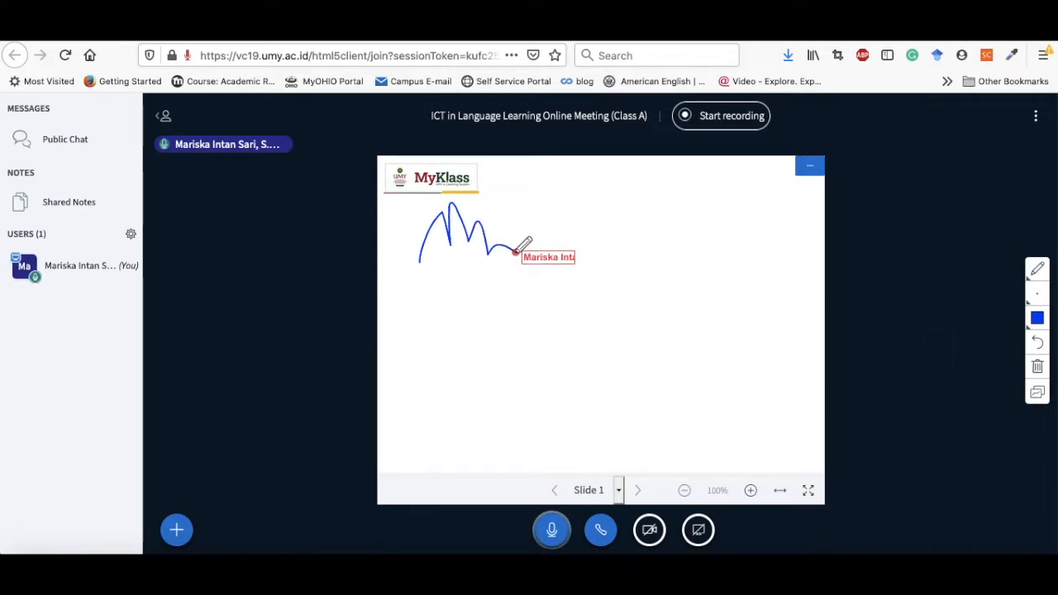
left_click(1035, 369)
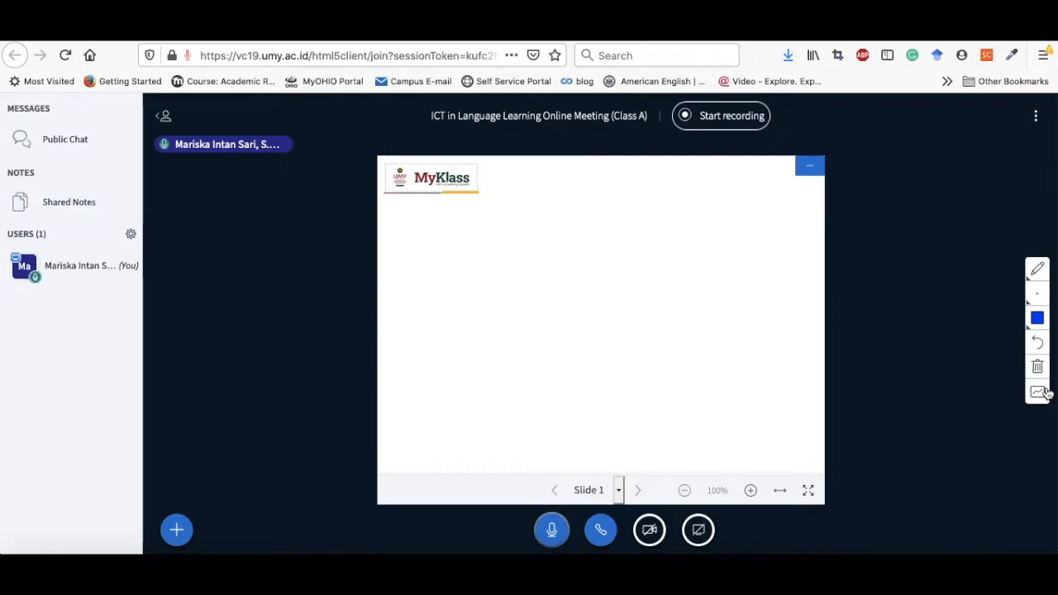
Share the FaceTime HD Camera at medium quality with camera access allowed, and start recording the session.
left_click(650, 531)
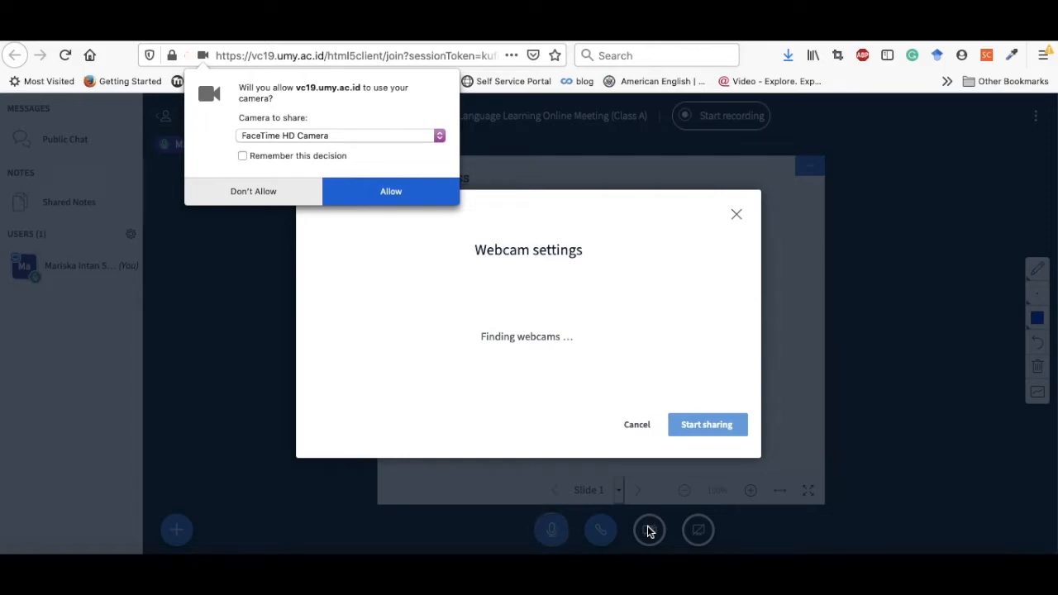
left_click(392, 200)
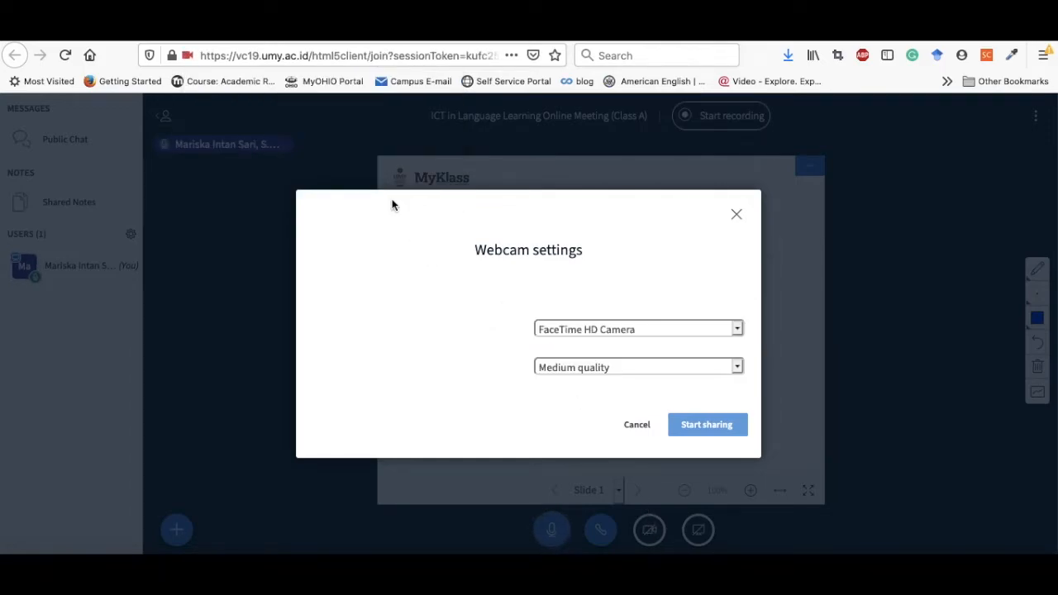
left_click(408, 205)
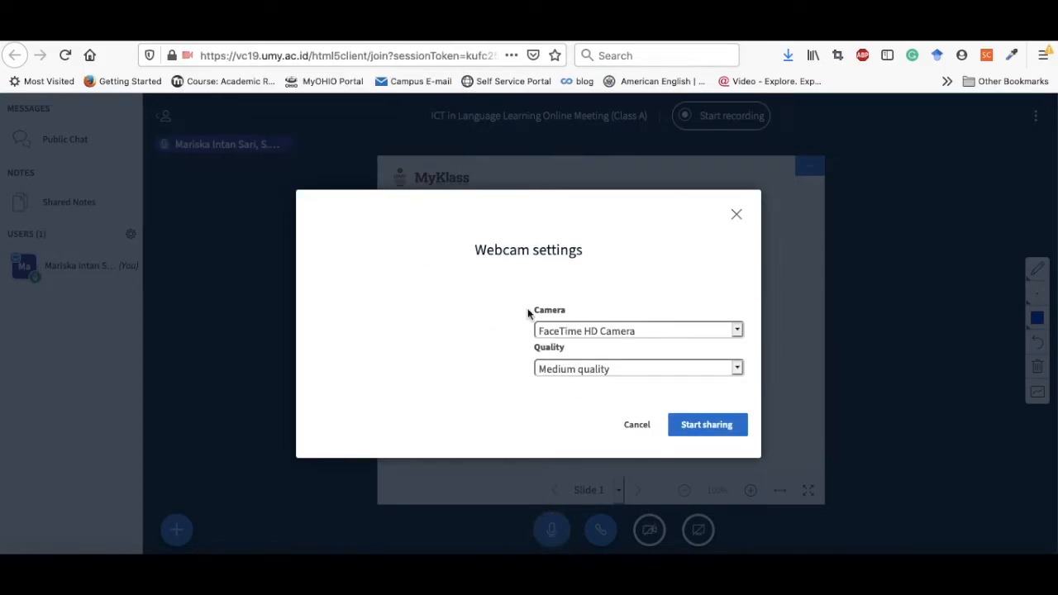
left_click(573, 371)
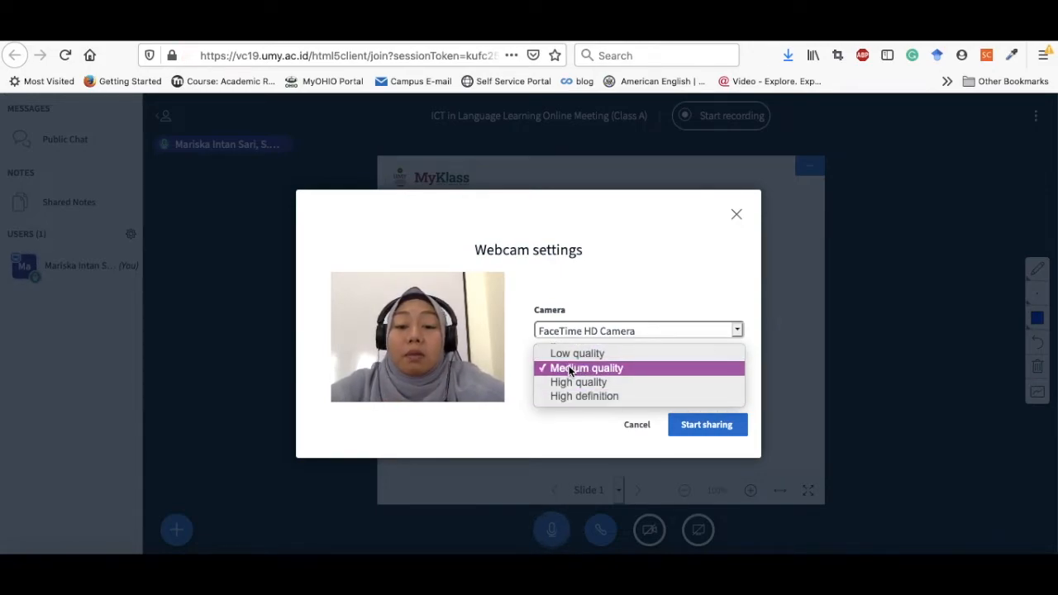
left_click(570, 369)
left_click(713, 430)
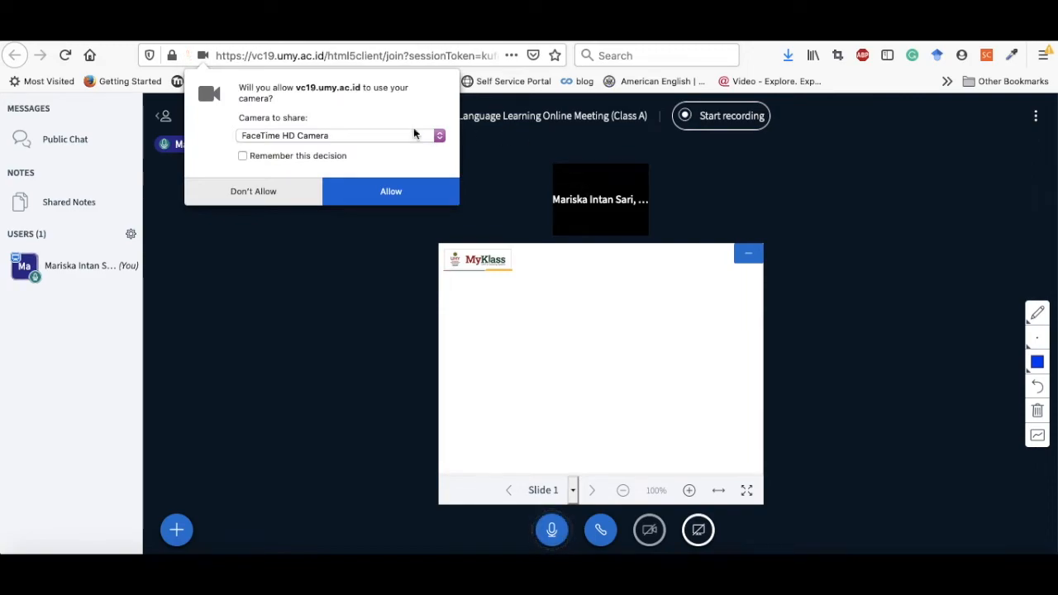
left_click(357, 197)
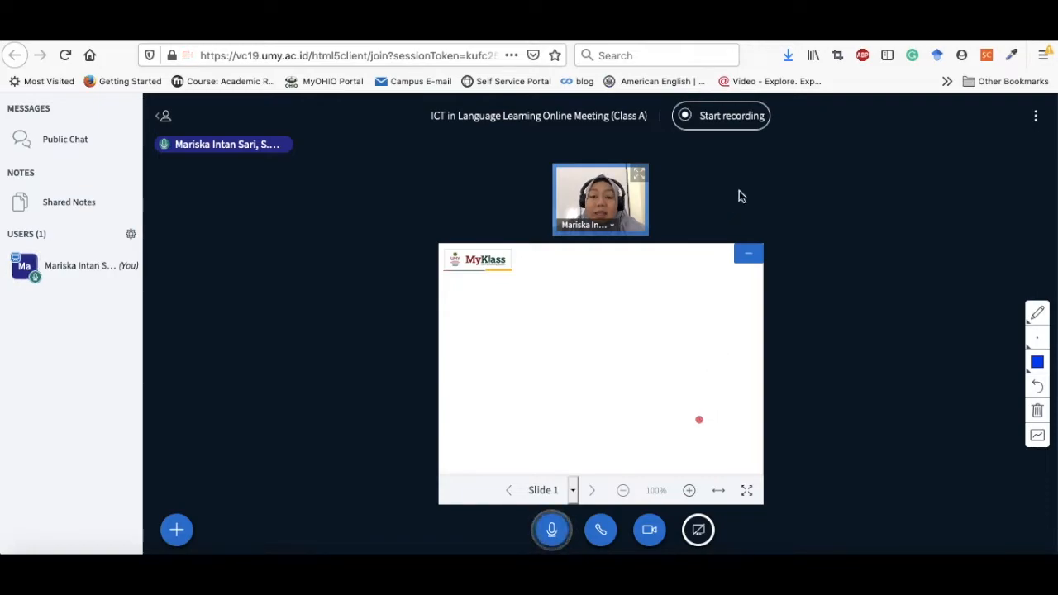
left_click(716, 118)
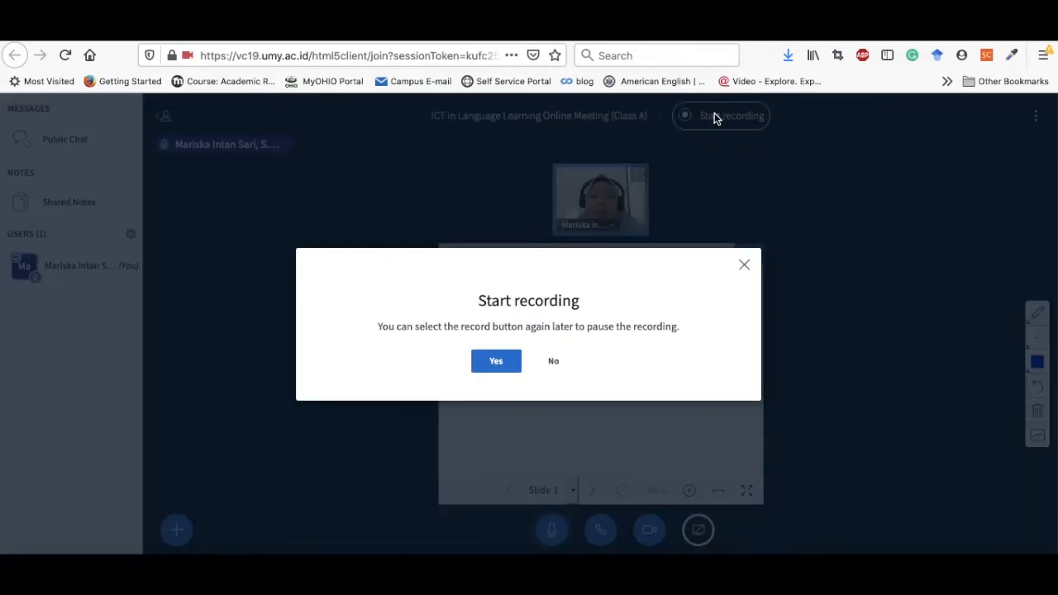
left_click(498, 362)
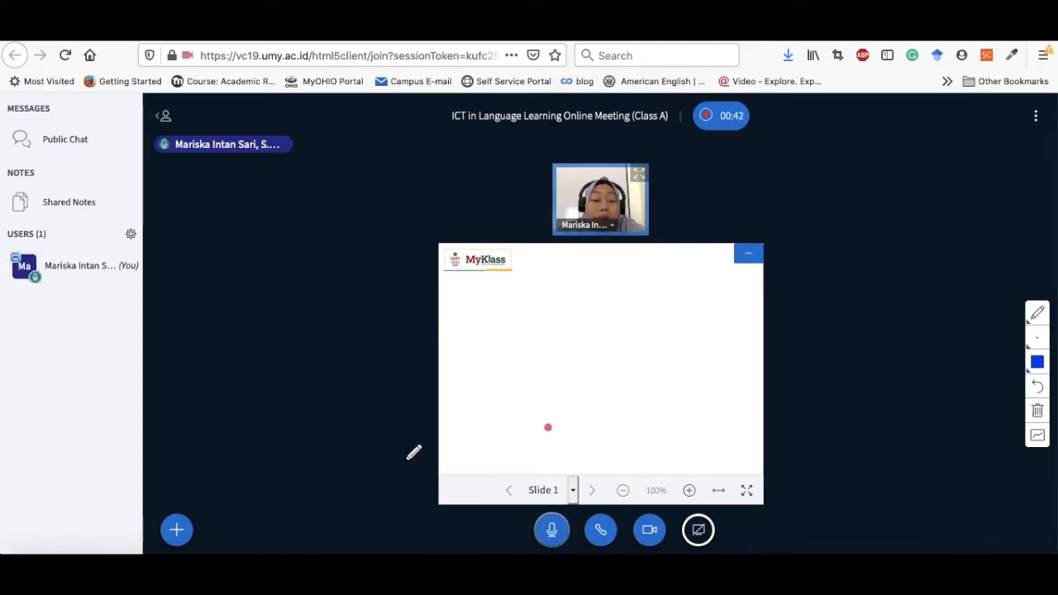
Upload Sosialisasi Microteaching PBI UMY Genap 2020.2021.pptx from the Panduan_Microteaching folder as the meeting presentation.
left_click(176, 531)
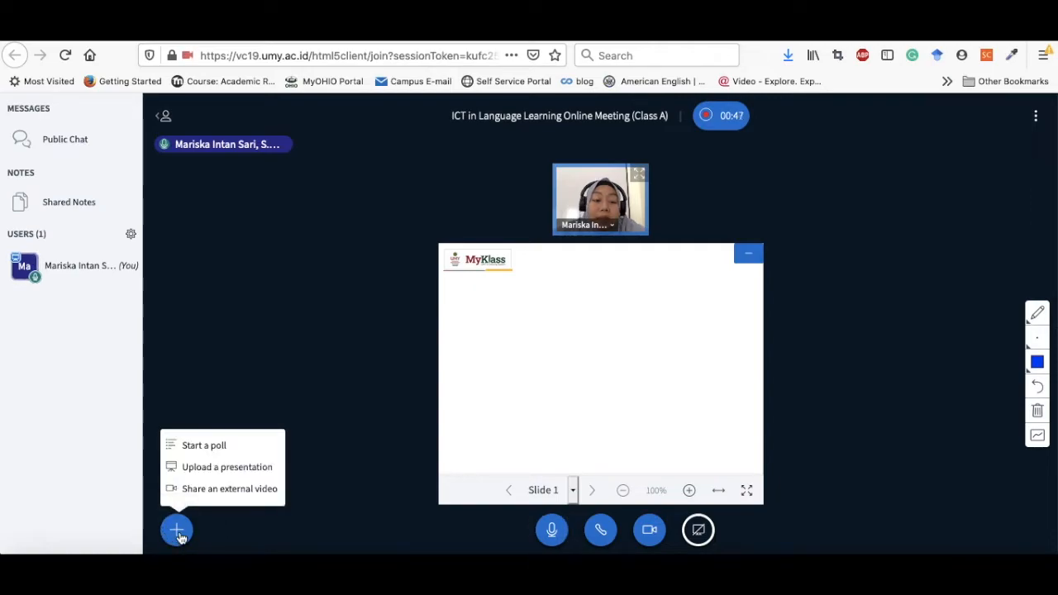
left_click(226, 468)
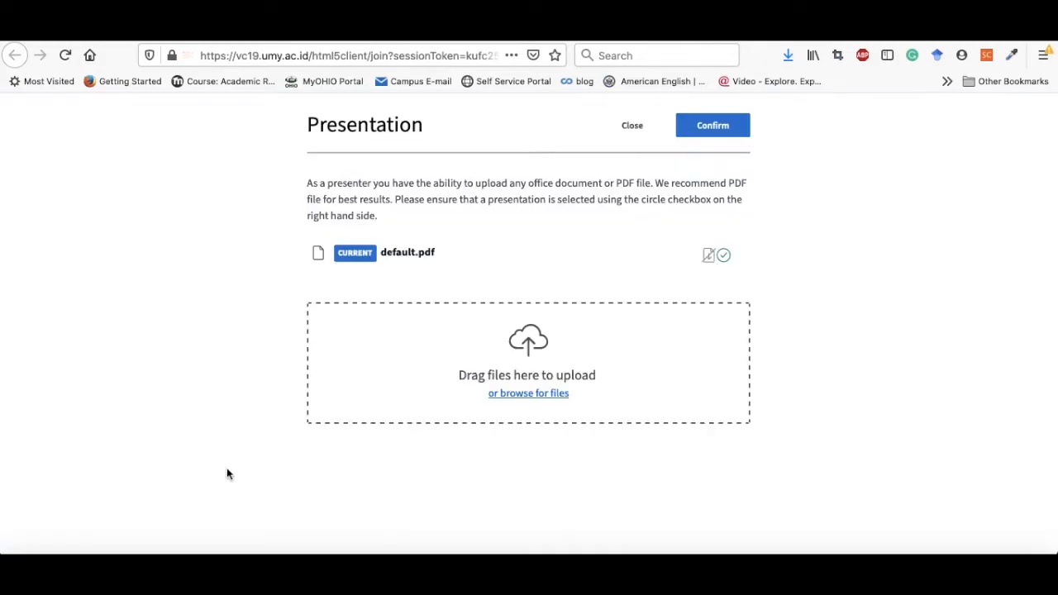
left_click(534, 394)
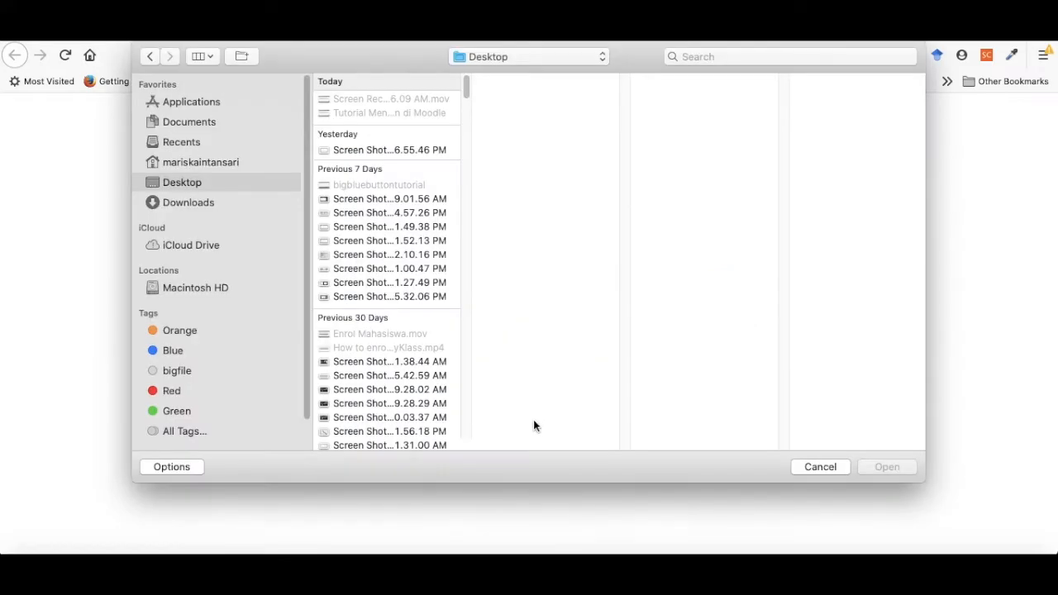
left_click(492, 61)
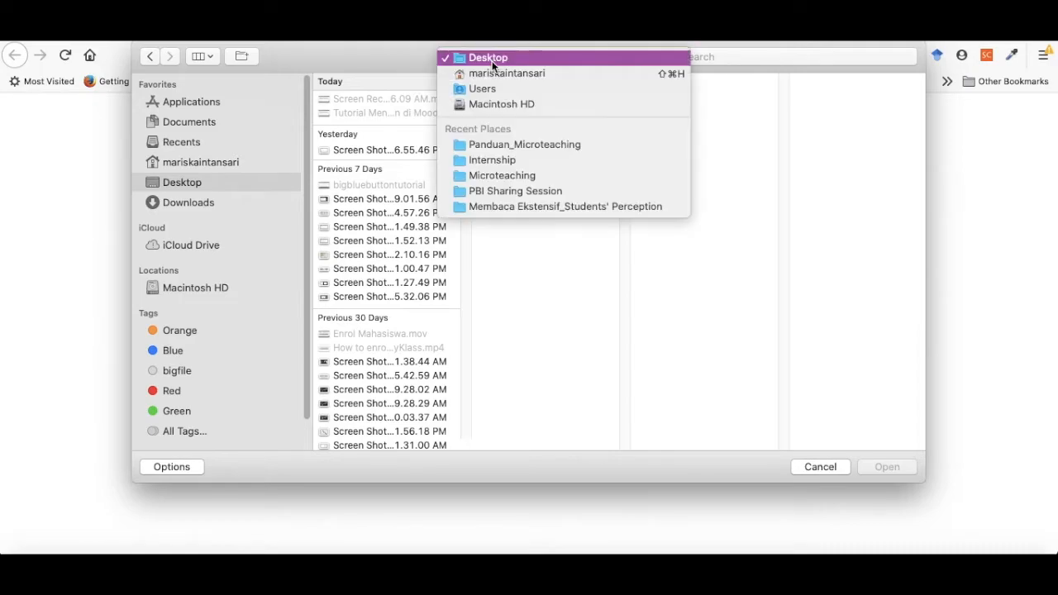
left_click(491, 60)
left_click(492, 60)
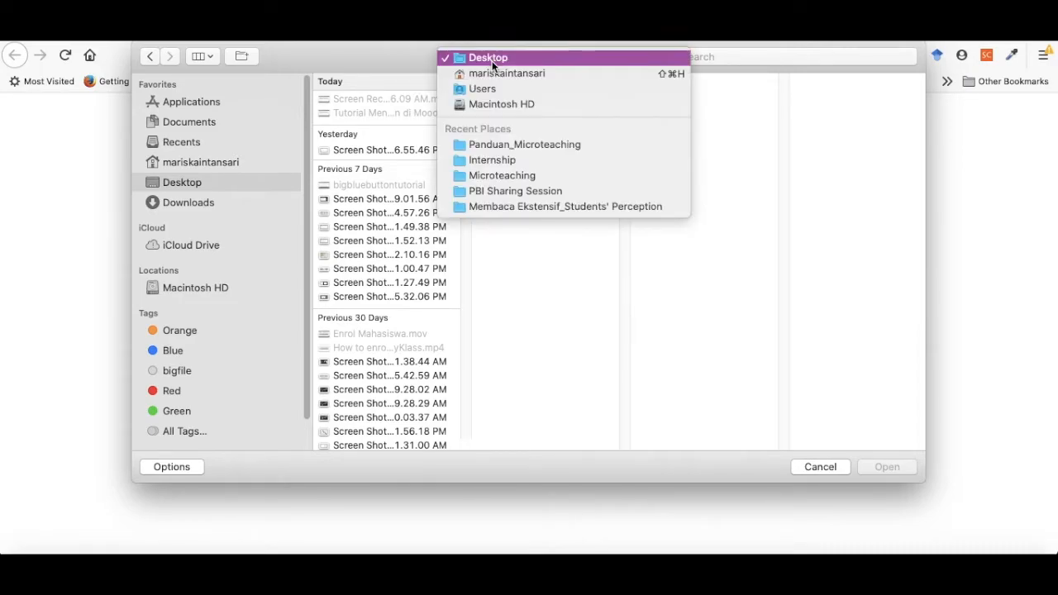
left_click(495, 147)
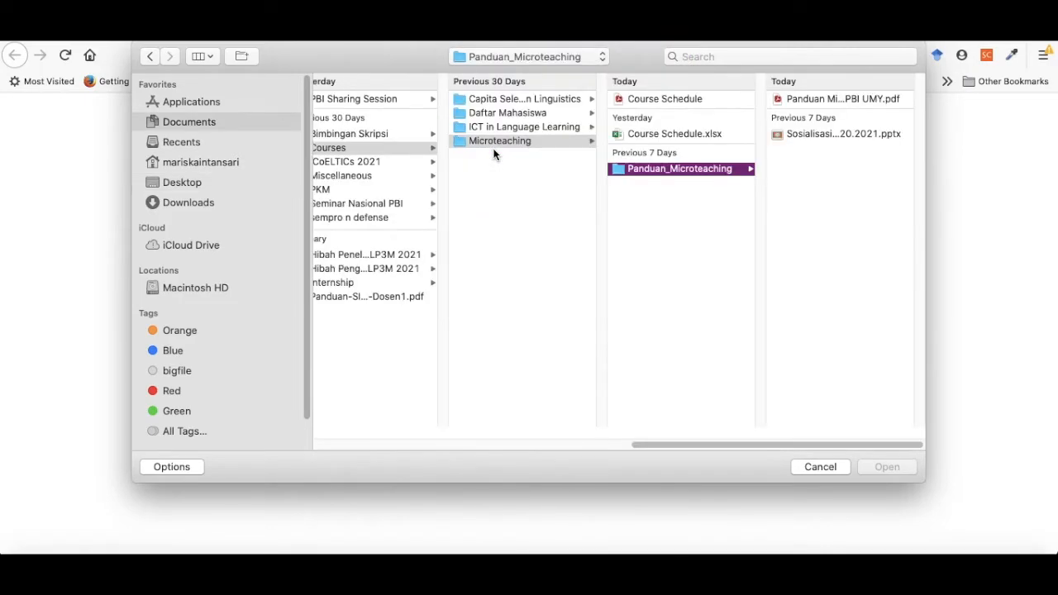
left_click(836, 135)
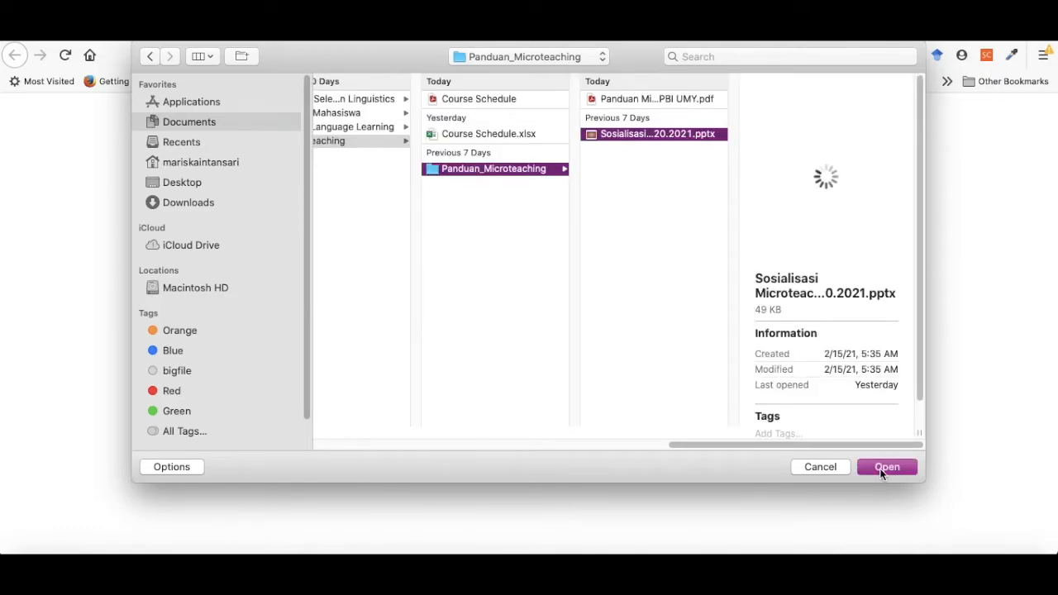
left_click(882, 470)
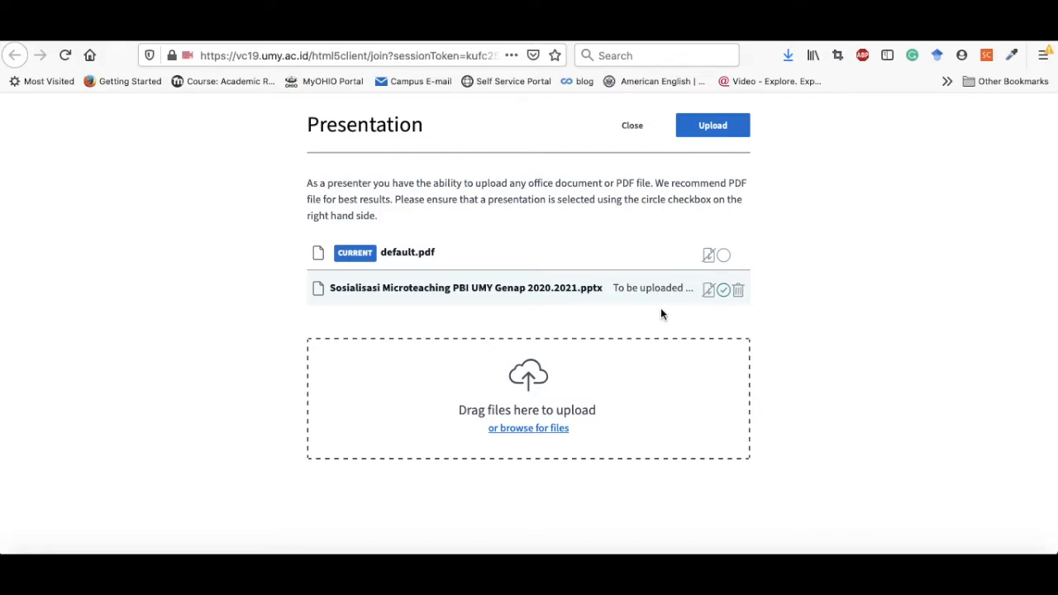
left_click(706, 125)
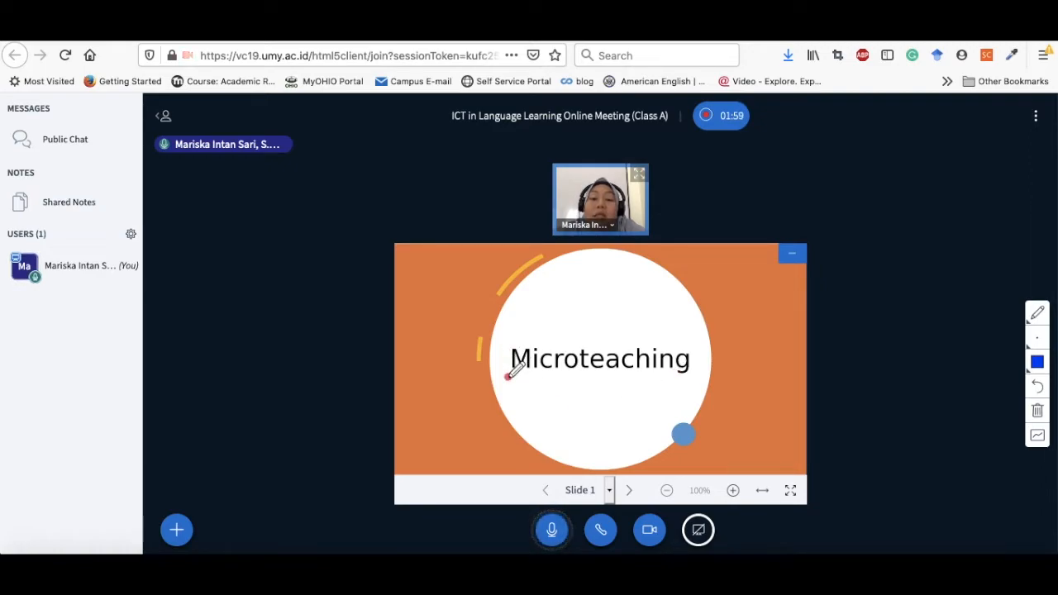
Circle the Microteaching title, draw a question mark beside it in blue Pencil, and clear the annotations.
mouse_move(508, 376)
left_mouse_down()
mouse_move(529, 324)
mouse_move(719, 364)
mouse_move(497, 367)
left_mouse_up()
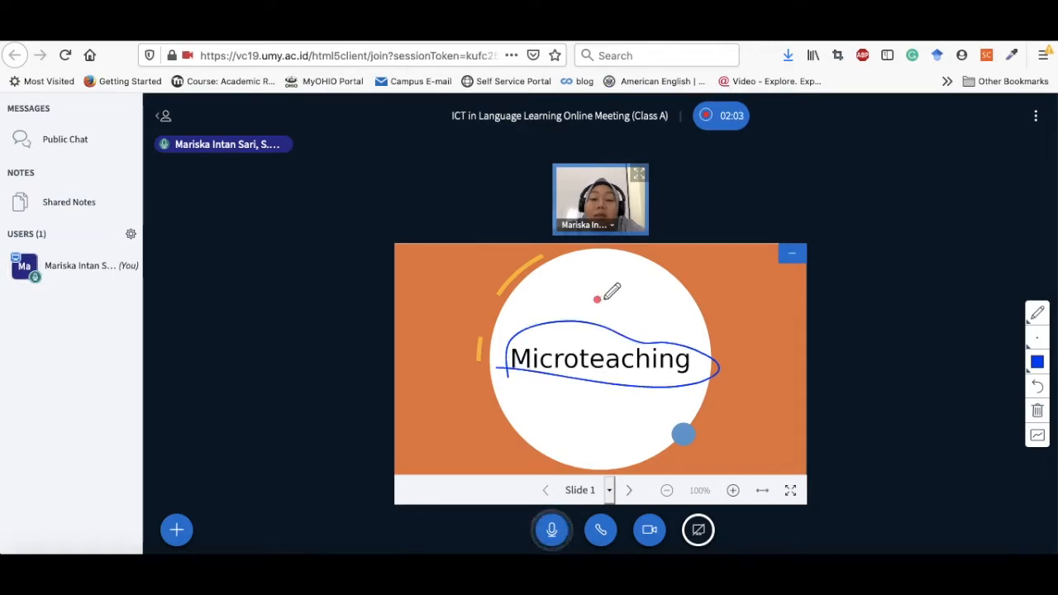
mouse_move(697, 277)
left_mouse_down()
mouse_move(741, 326)
mouse_move(742, 352)
left_mouse_up()
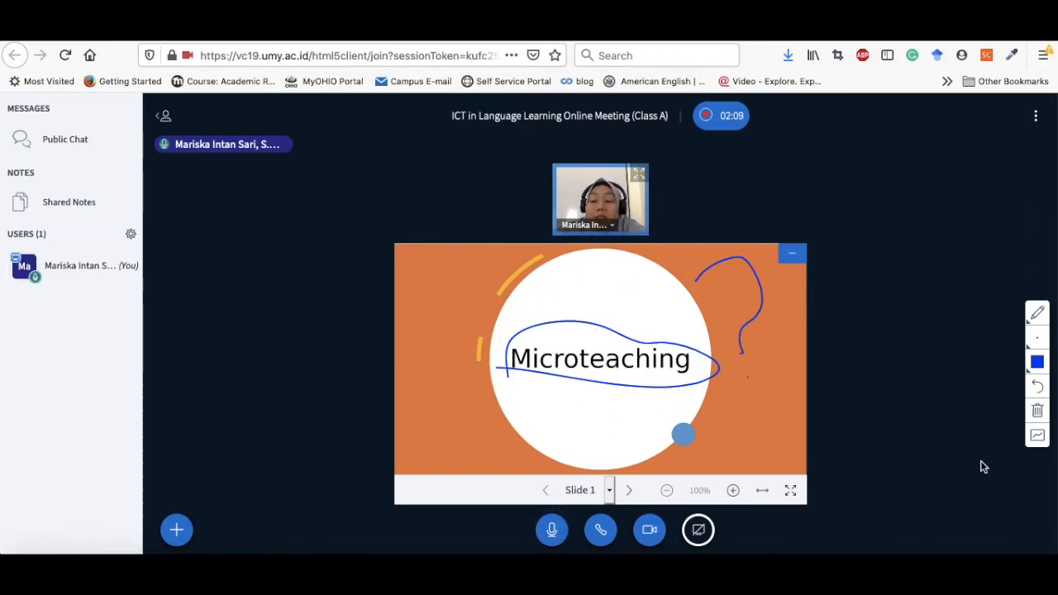
left_click(1038, 412)
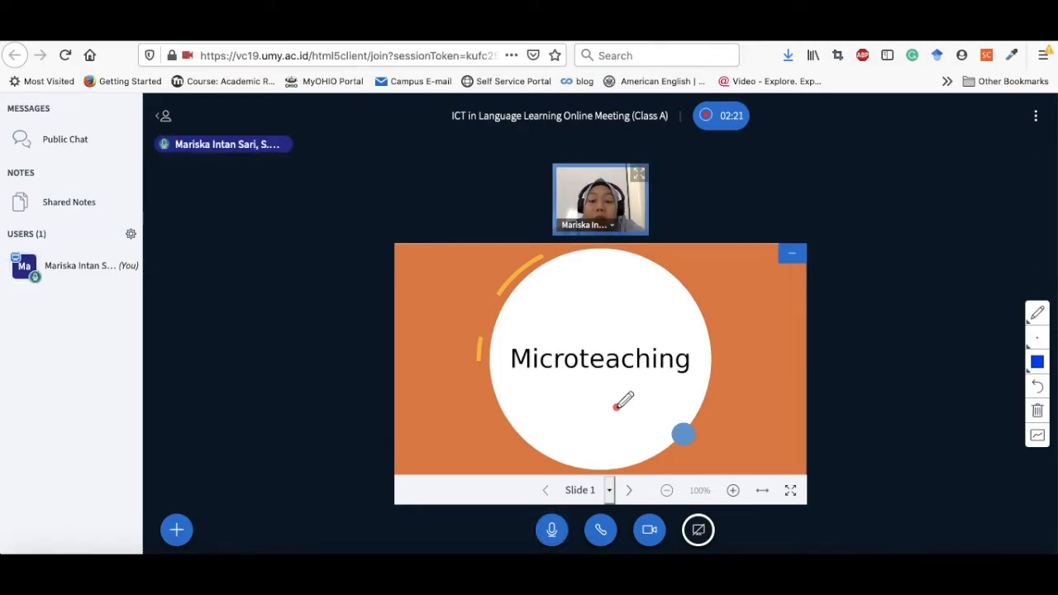
Advance the uploaded presentation to slide 2.
left_click(633, 491)
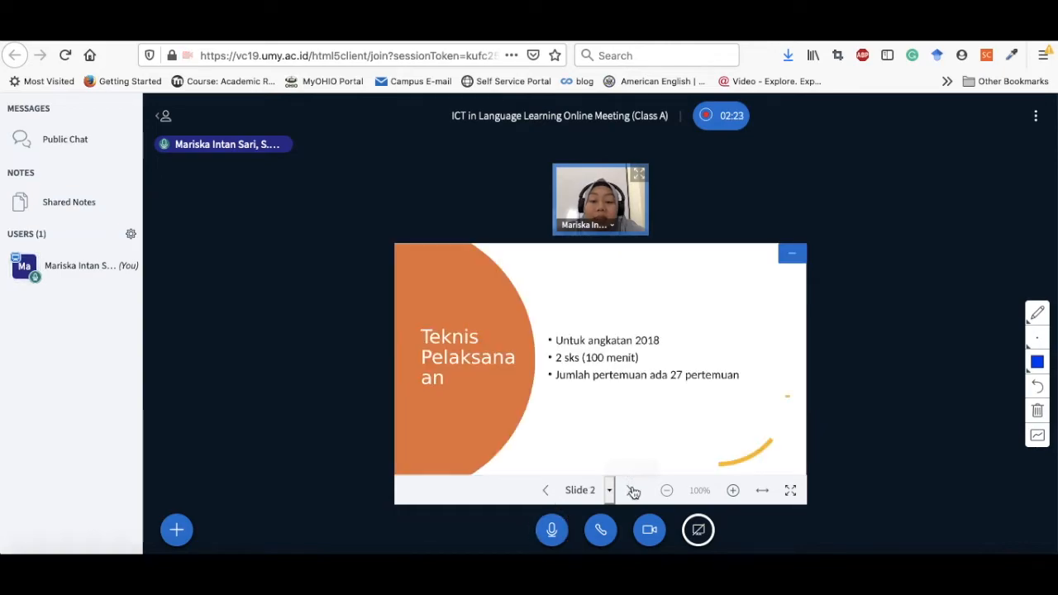
Advance the Microteaching presentation to slide 3, the Timeline.
left_click(633, 491)
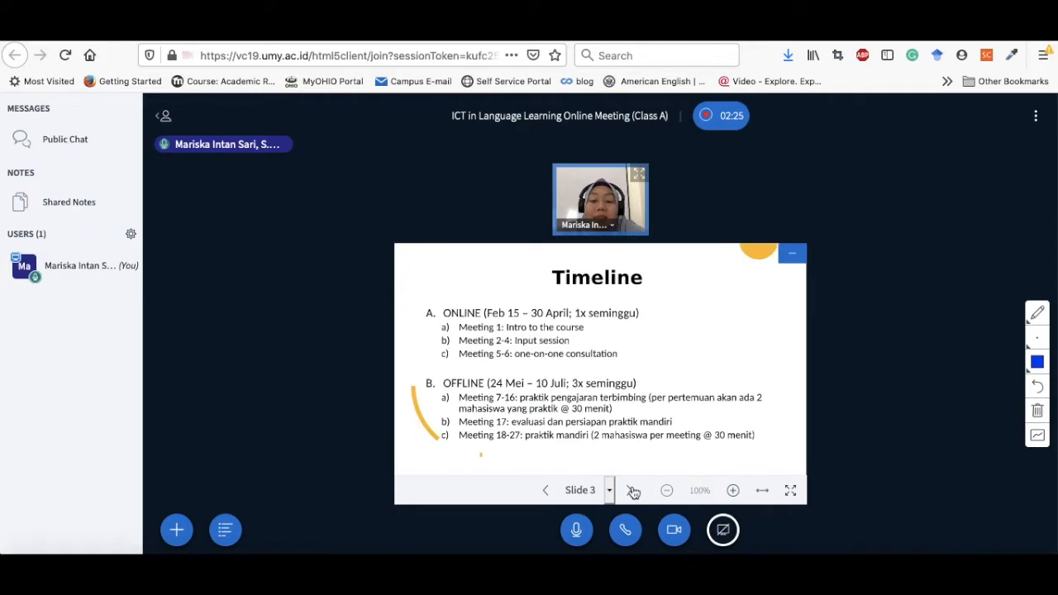
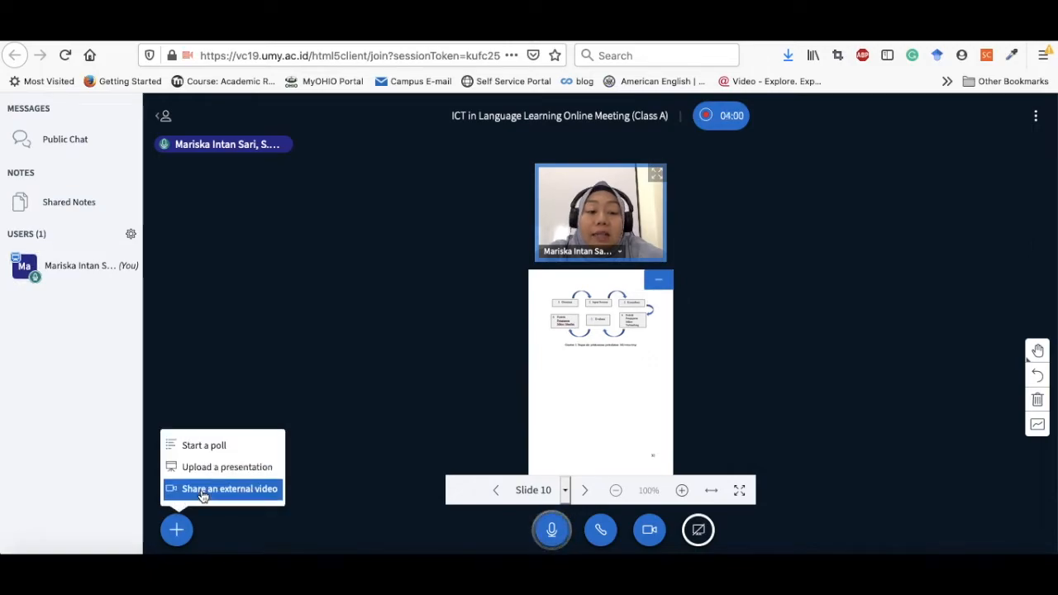
left_click(217, 489)
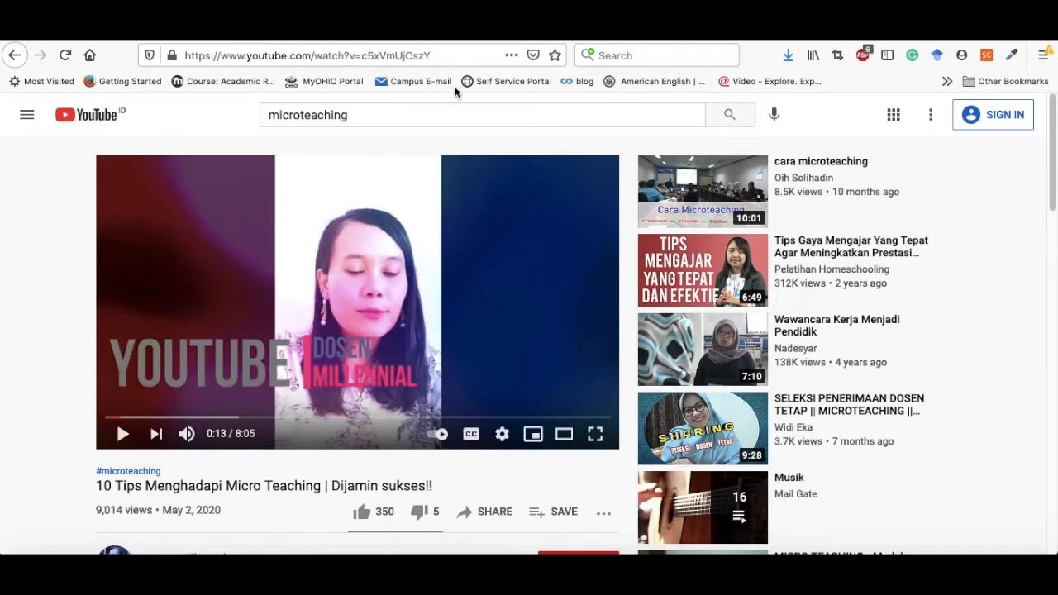
left_click(446, 57)
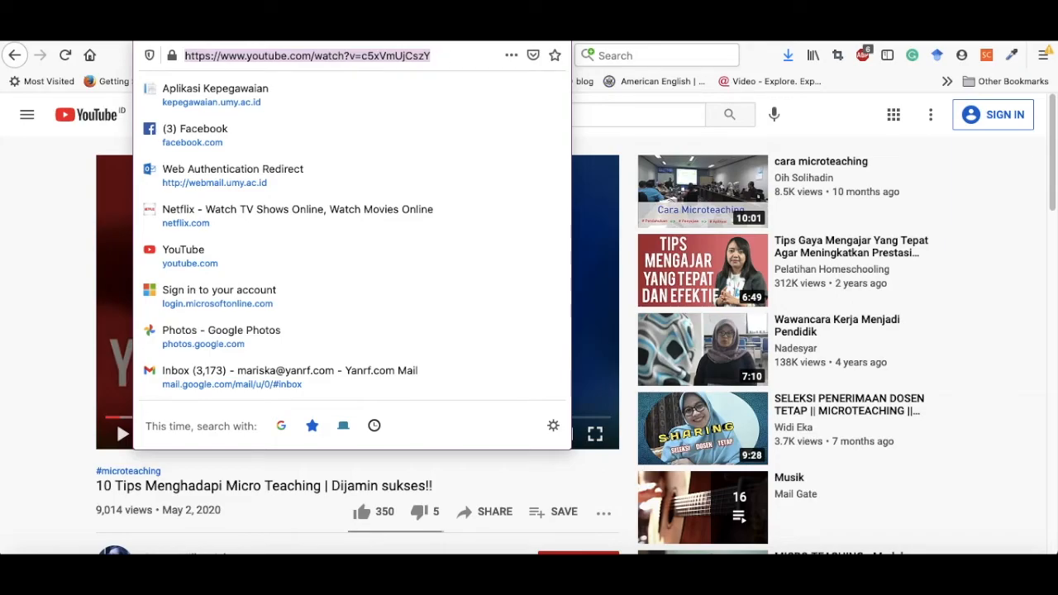
type("https://bigbluebutton.org/html5/")
key("Return")
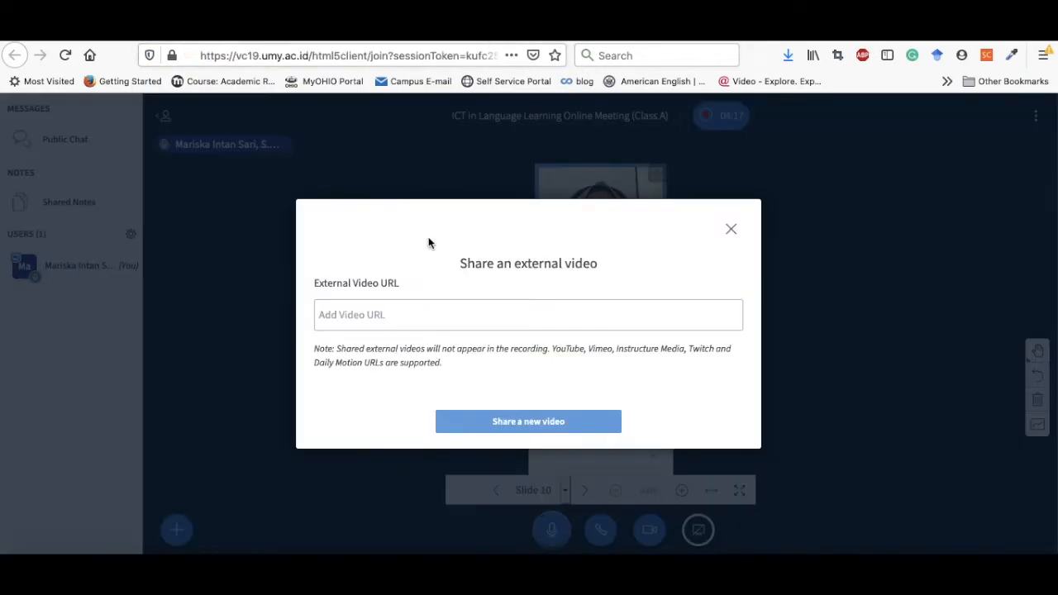
left_click(371, 322)
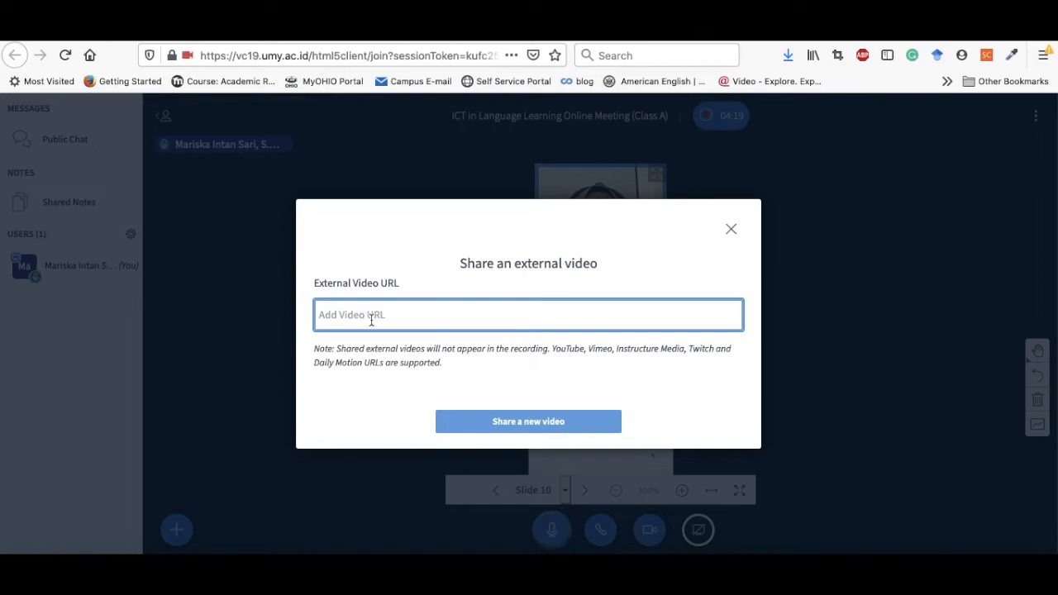
type("https://www.youtube.com/watch?v=c5xVmUjCszY")
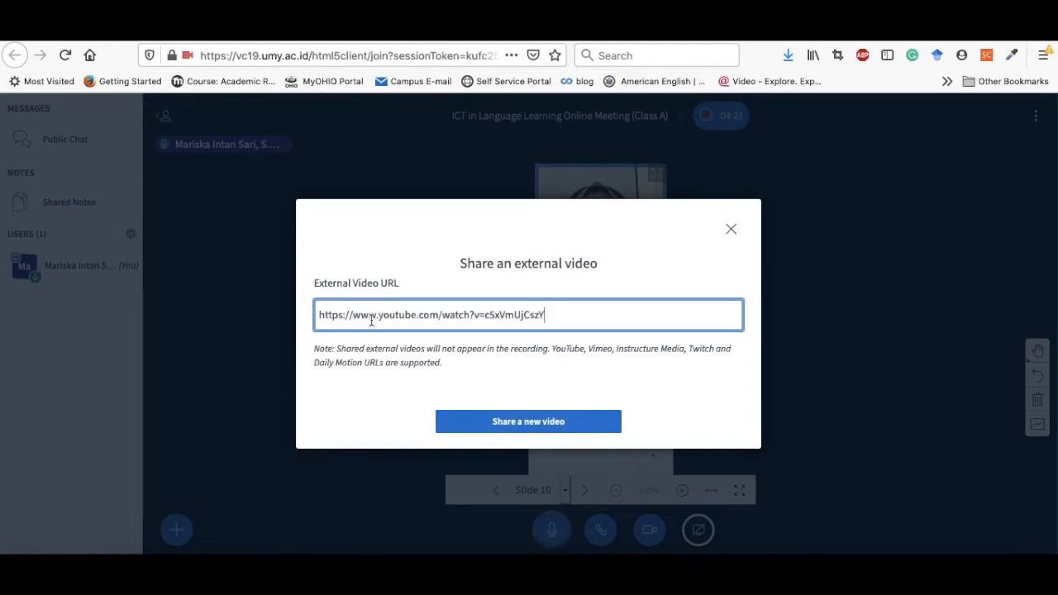
left_click(513, 422)
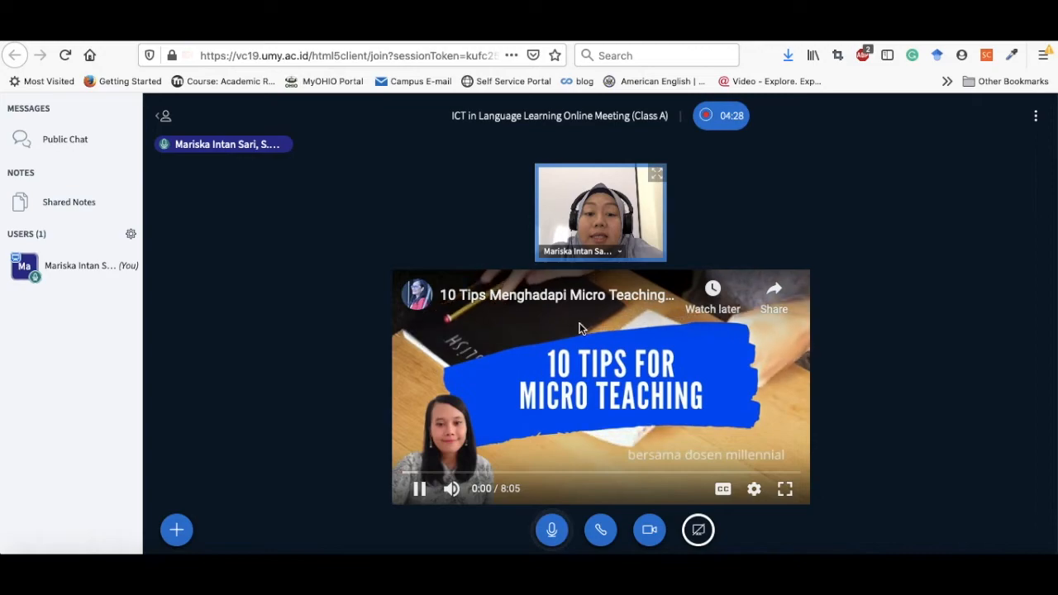
Pause the shared YouTube video and stop sharing it with the meeting.
left_click(419, 488)
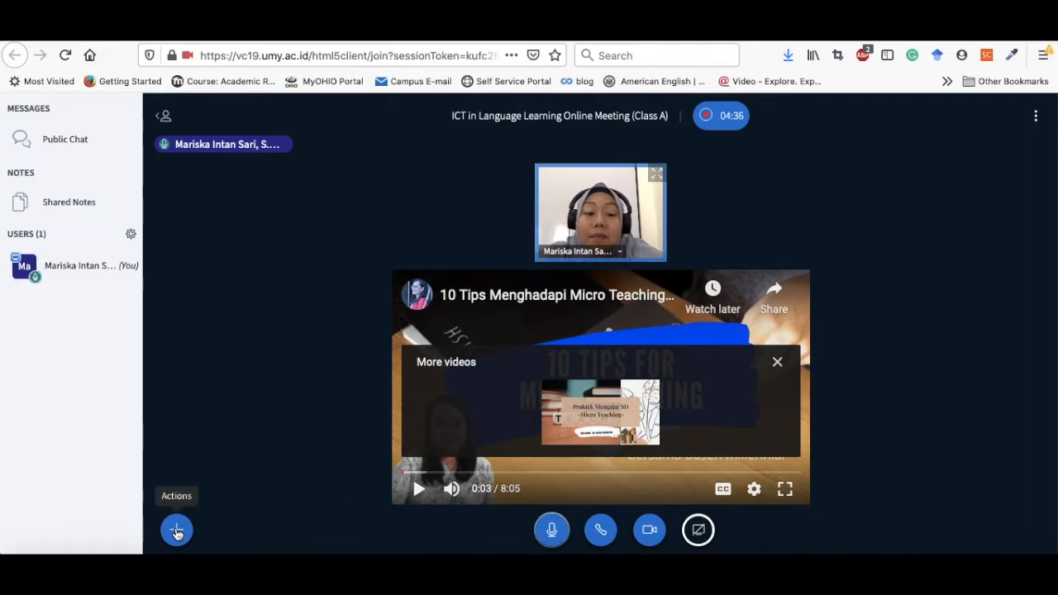
left_click(176, 531)
left_click(202, 487)
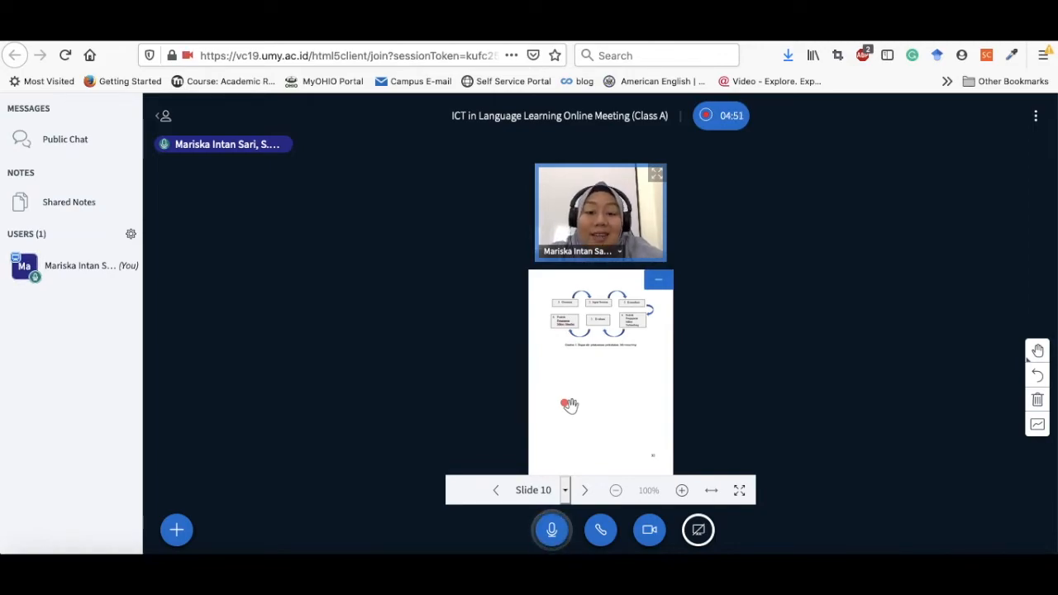
Make default.pdf the current presentation in place of Panduan Microteaching PBI UMY.pdf.
left_click(177, 531)
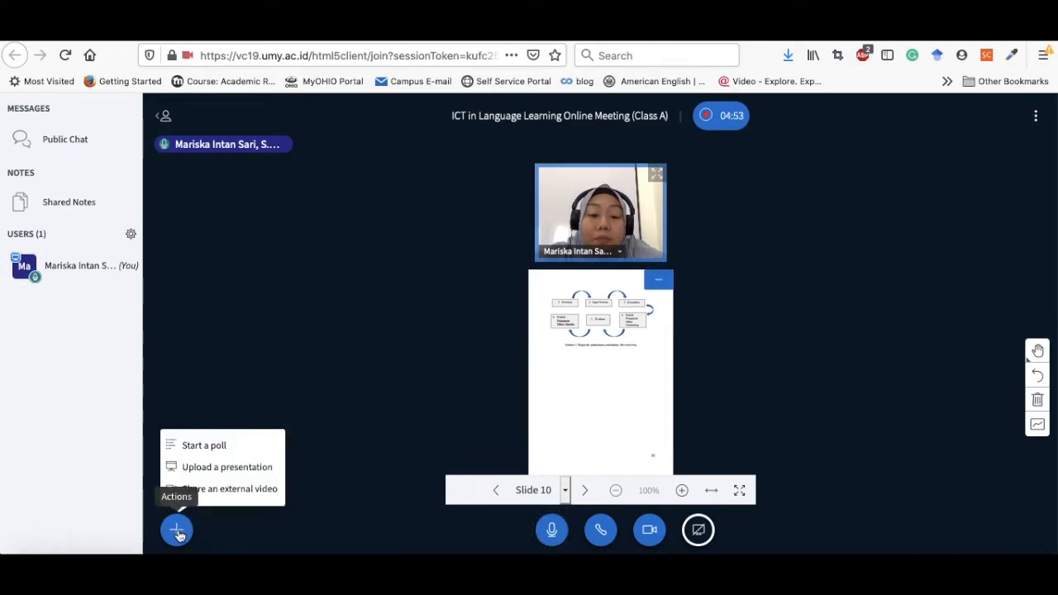
left_click(230, 468)
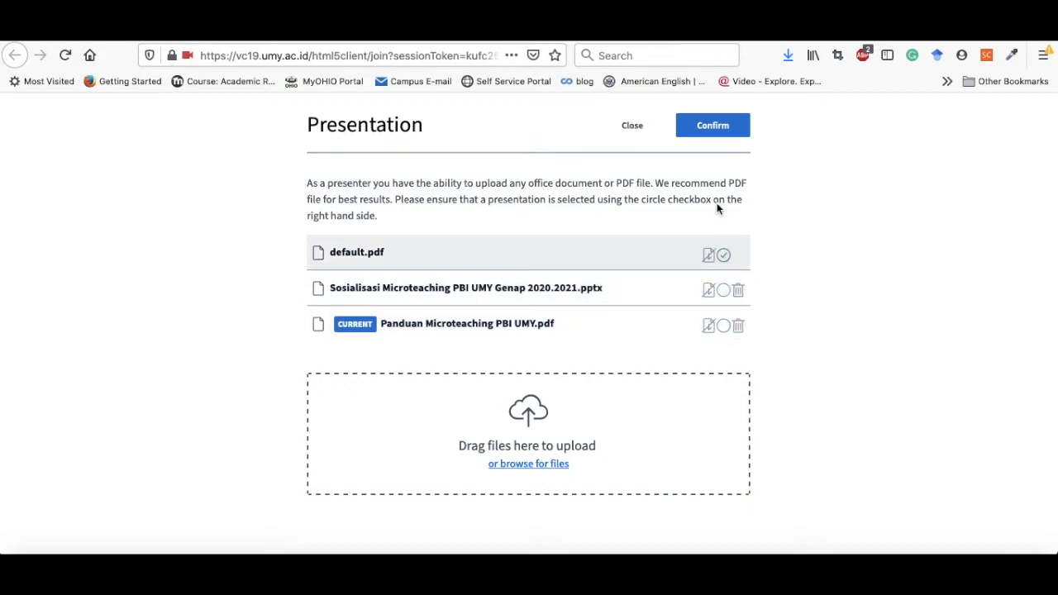
left_click(706, 141)
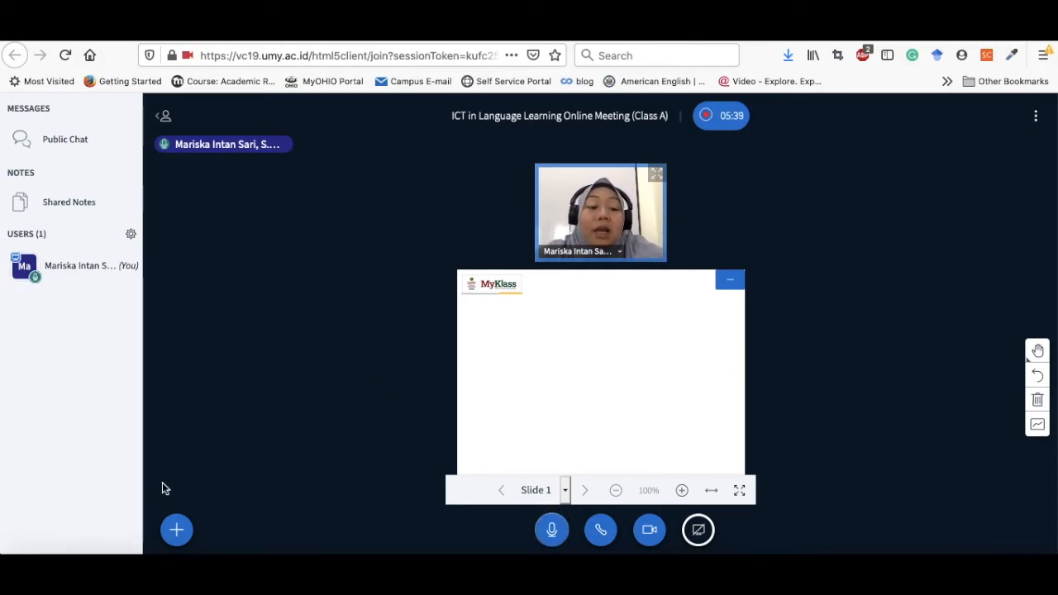
Upload Course Schedule.xlsx from the Microteaching folder in Documents as the meeting presentation.
left_click(177, 530)
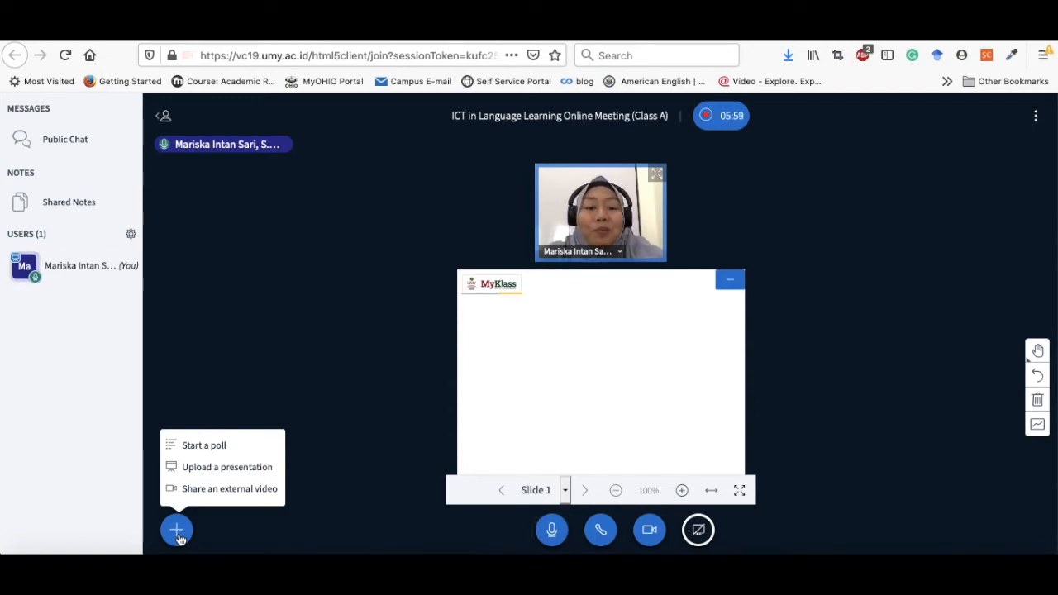
left_click(205, 471)
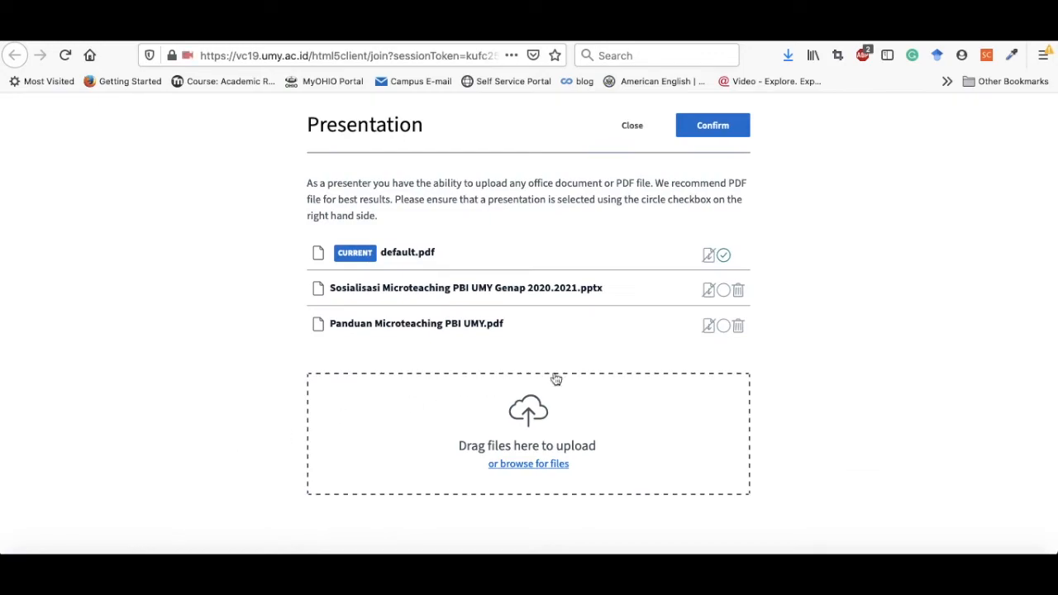
left_click(538, 468)
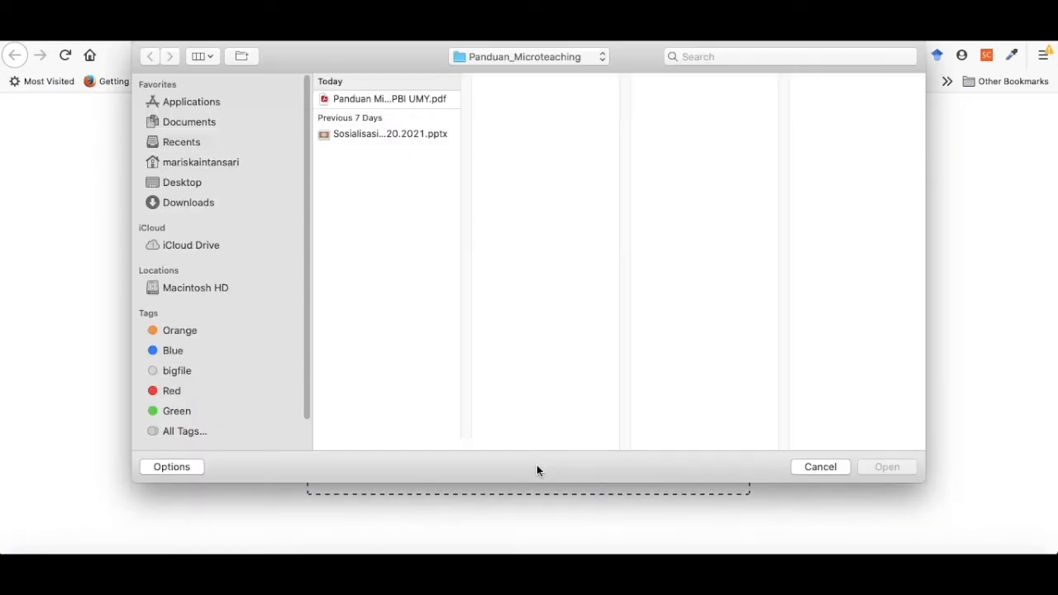
left_click(463, 56)
left_click(474, 72)
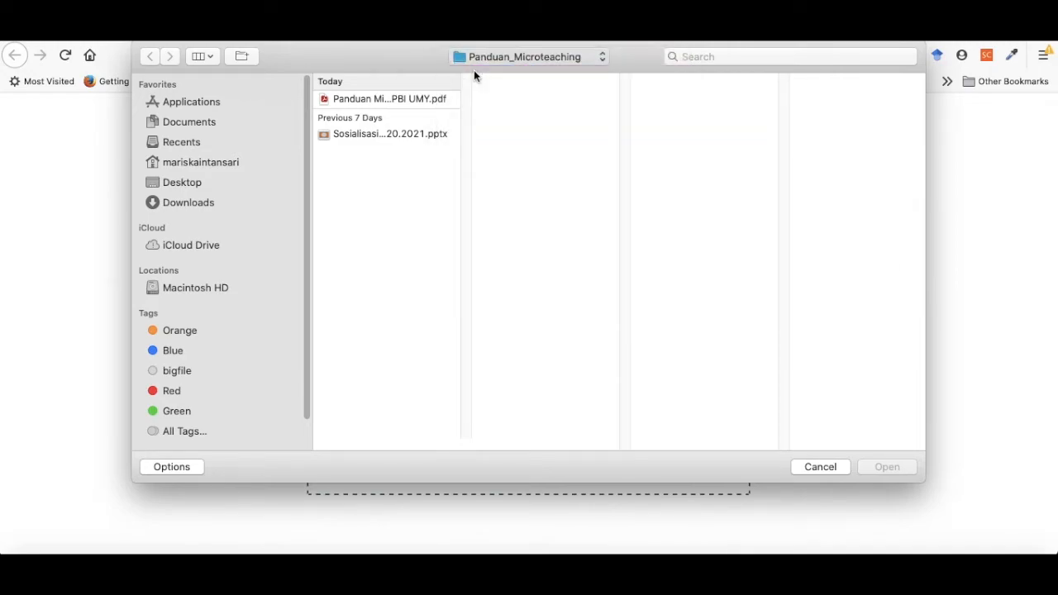
left_click(810, 134)
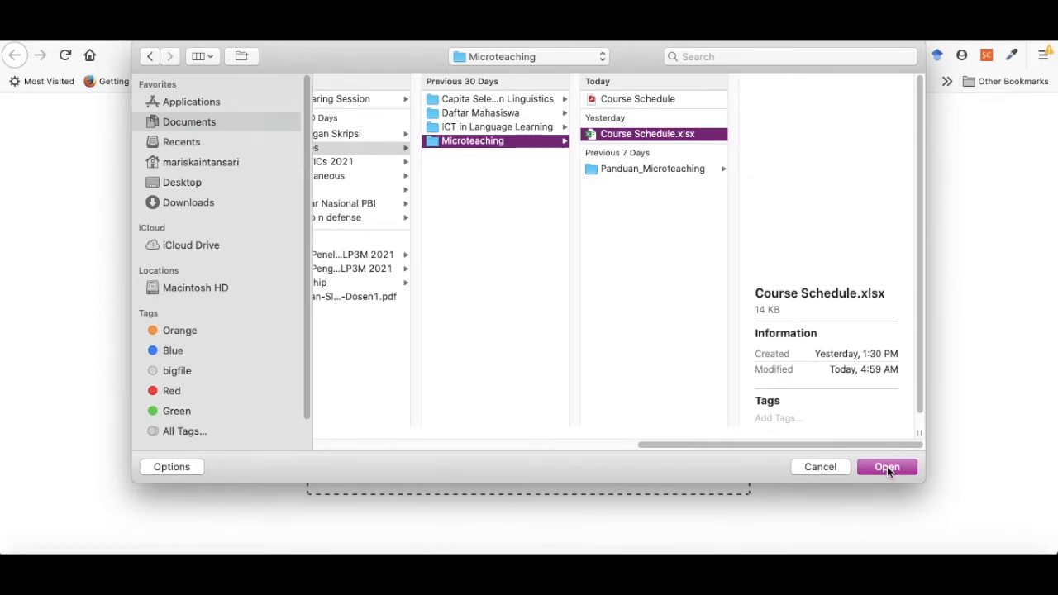
left_click(887, 466)
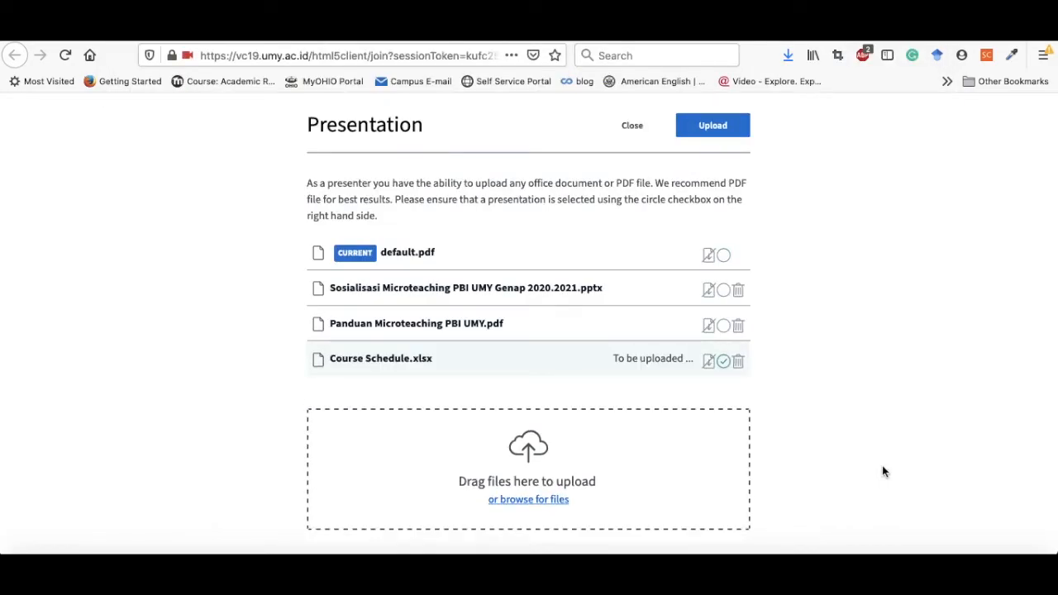
left_click(716, 135)
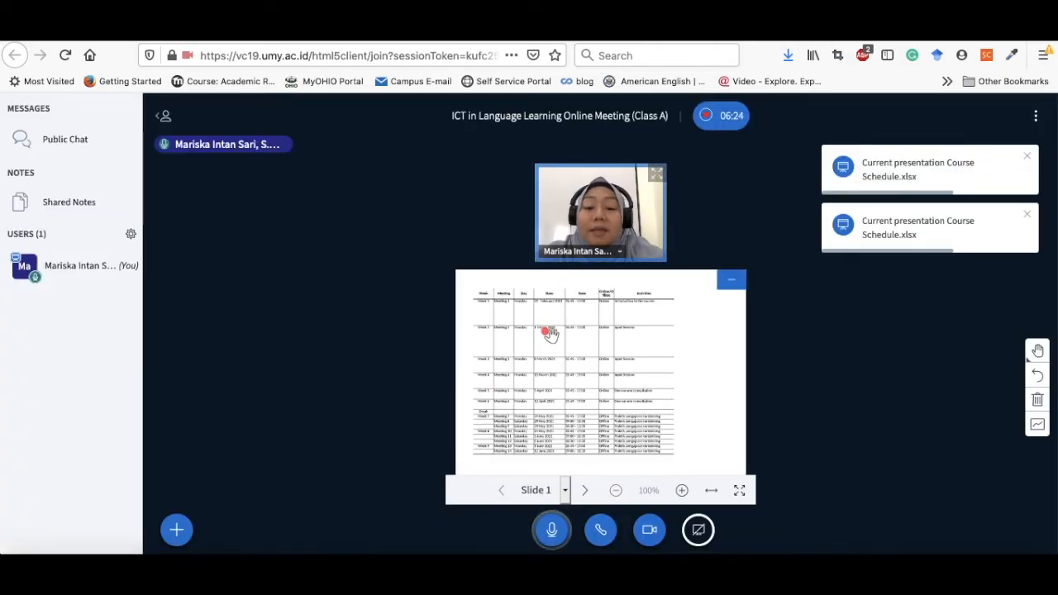
View the course schedule presentation in full screen and return to the meeting layout.
left_click(739, 490)
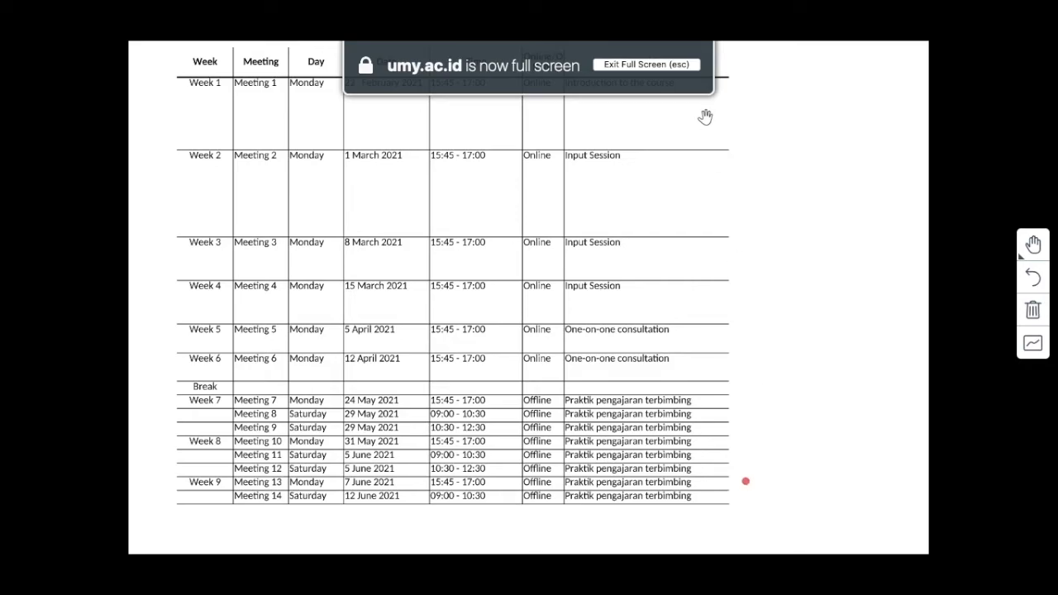
left_click(671, 66)
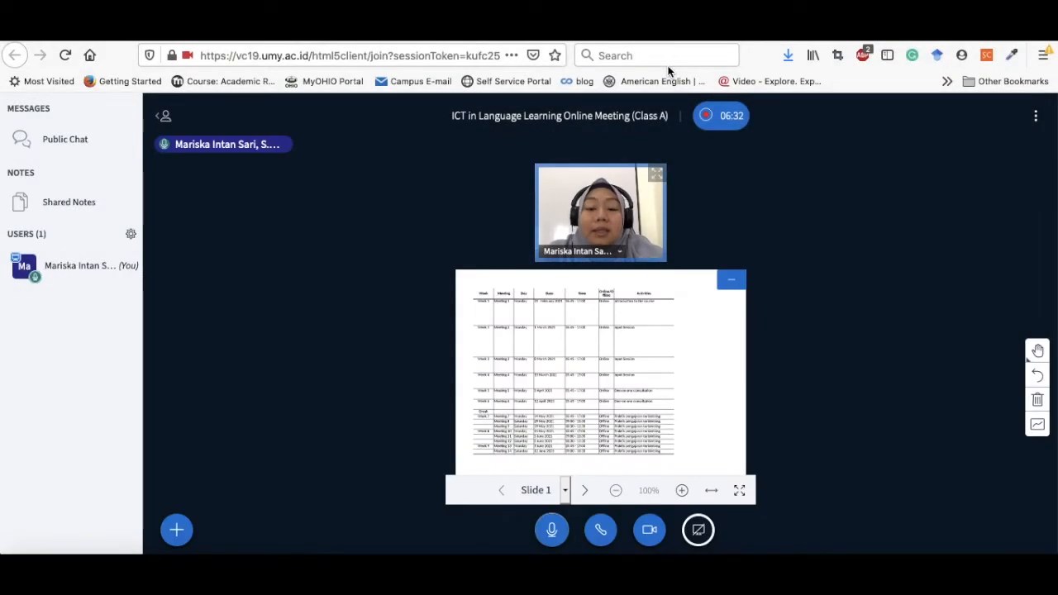
Switch the current presentation from Course Schedule.xlsx back to default.pdf.
left_click(177, 529)
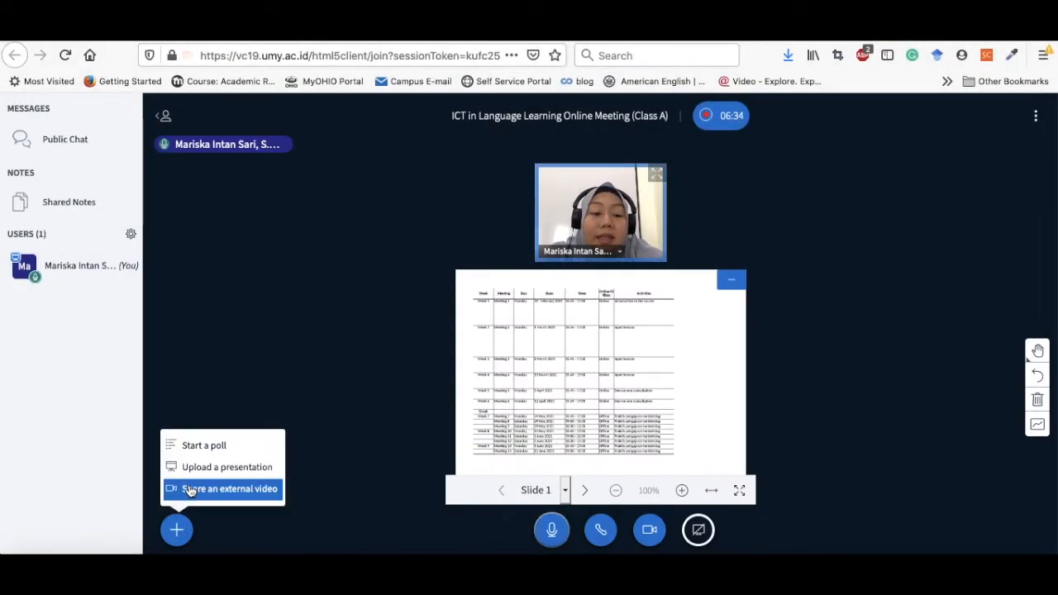
left_click(191, 469)
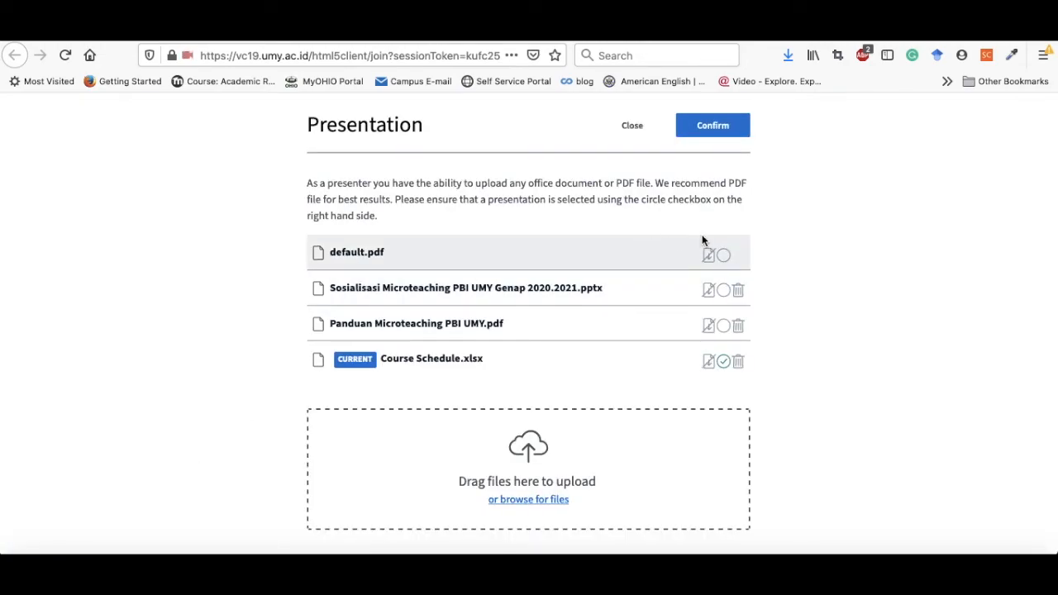
left_click(724, 256)
left_click(719, 129)
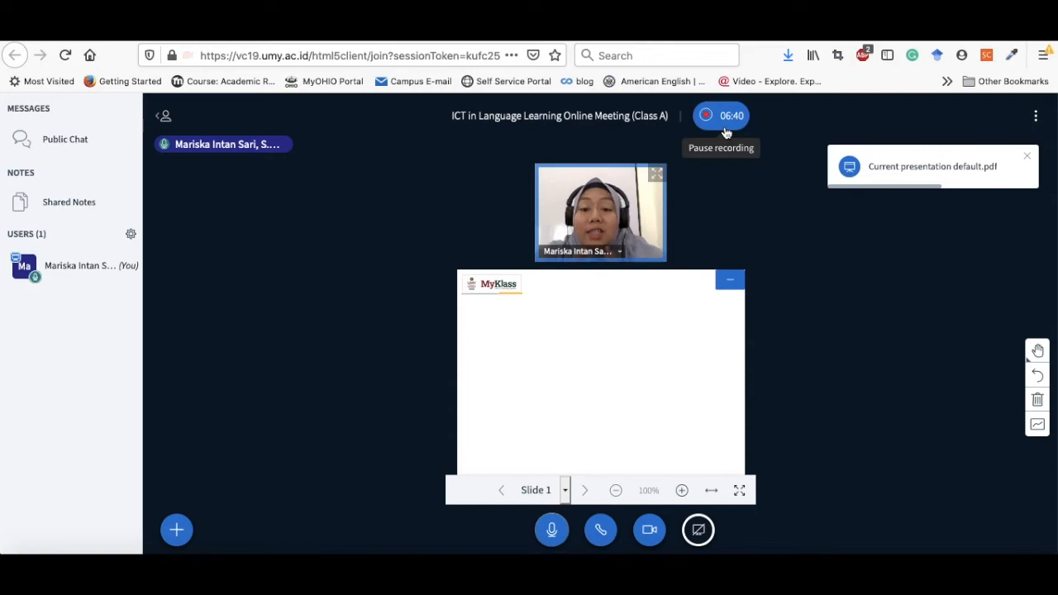
Share the entire screen with the meeting and allow the browser's screen access.
left_click(698, 533)
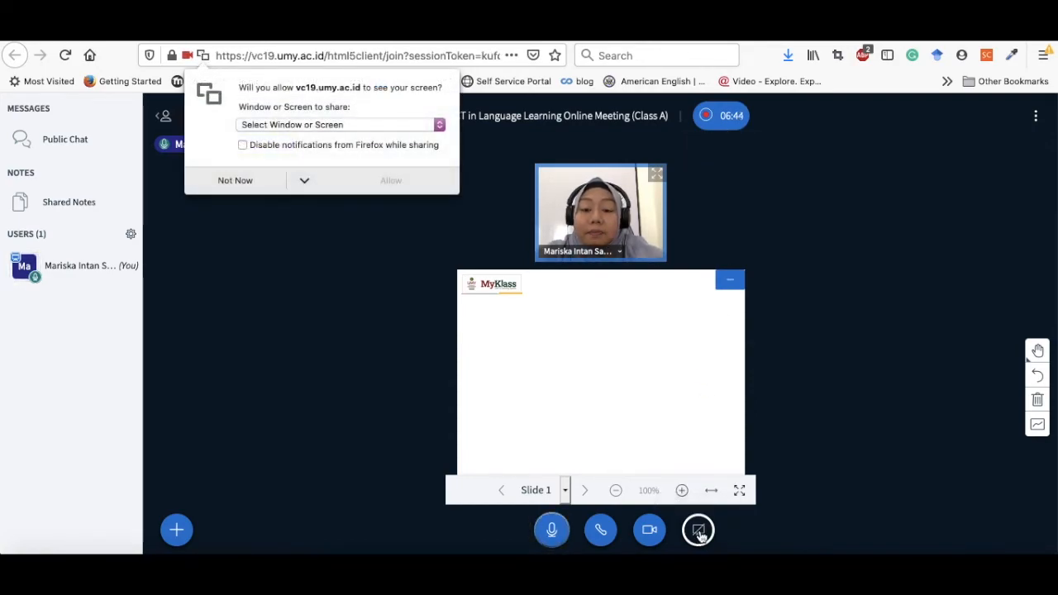
left_click(341, 124)
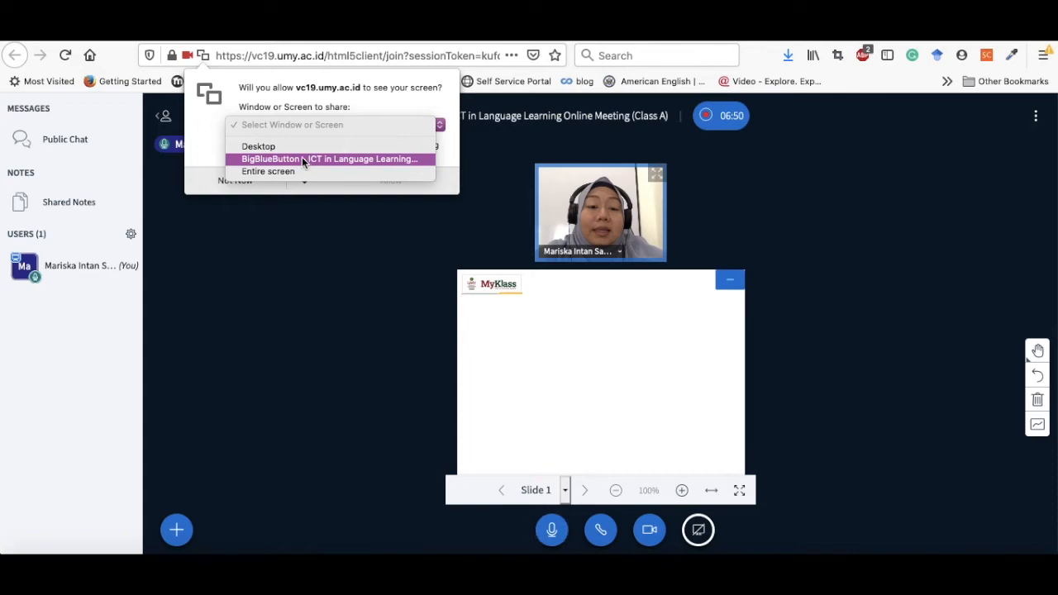
left_click(259, 172)
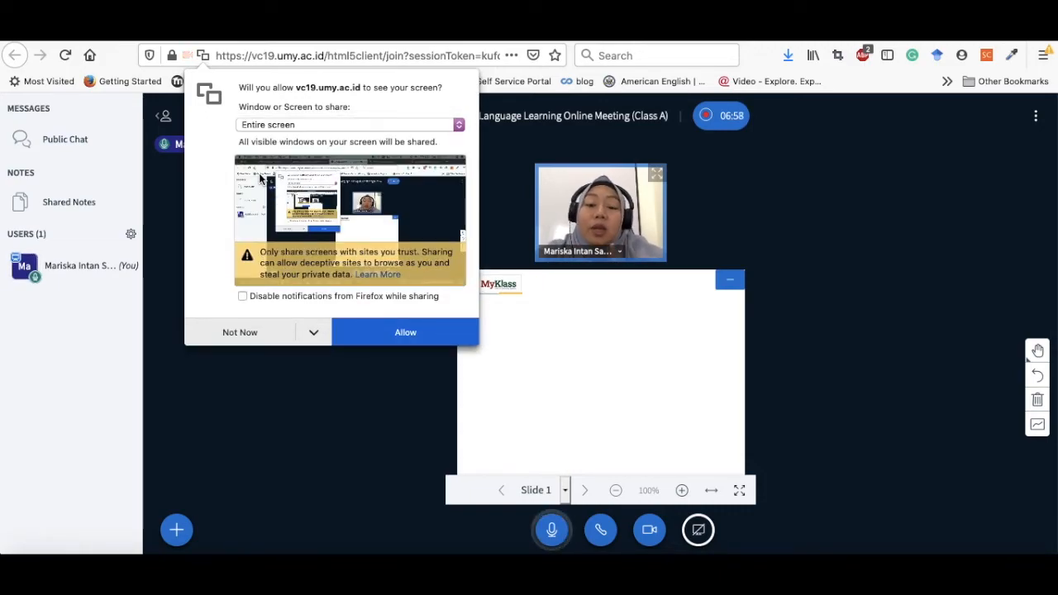
left_click(390, 340)
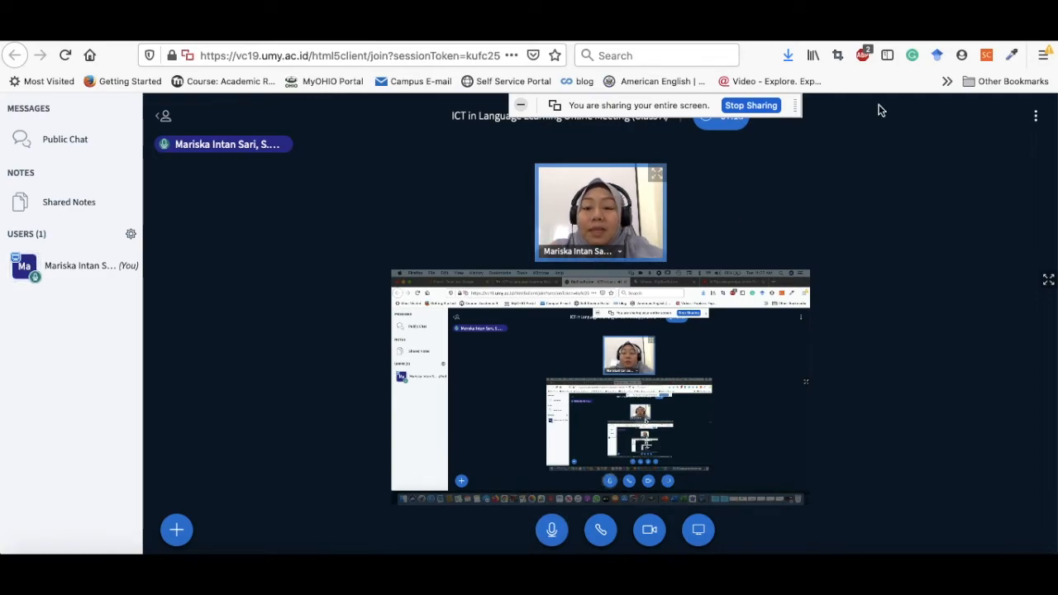
Show the YouTube microteaching video page through the shared screen, and stop the screen sharing.
left_click(868, 27)
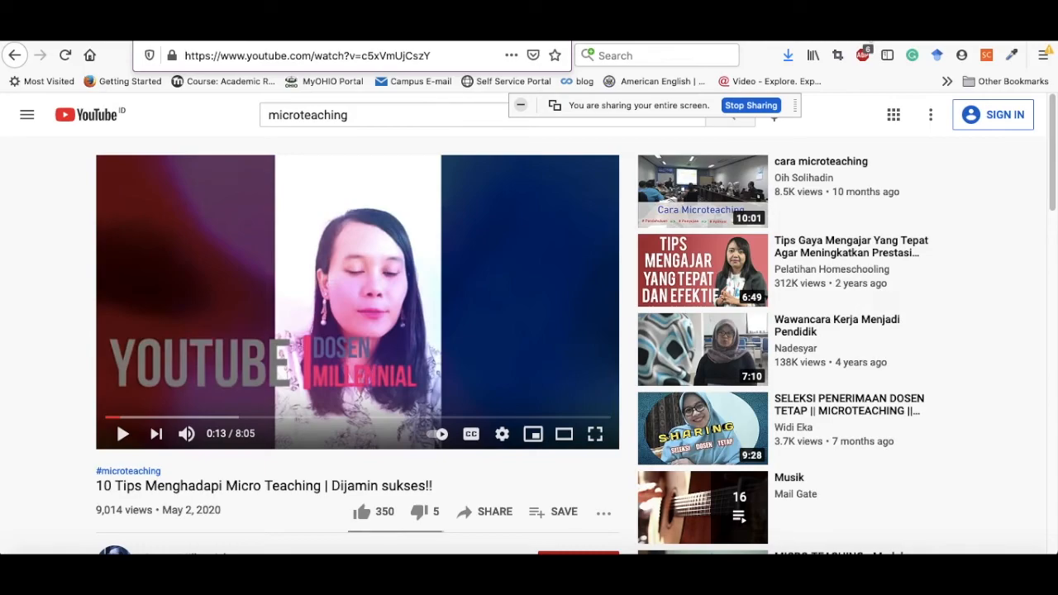
left_click(740, 107)
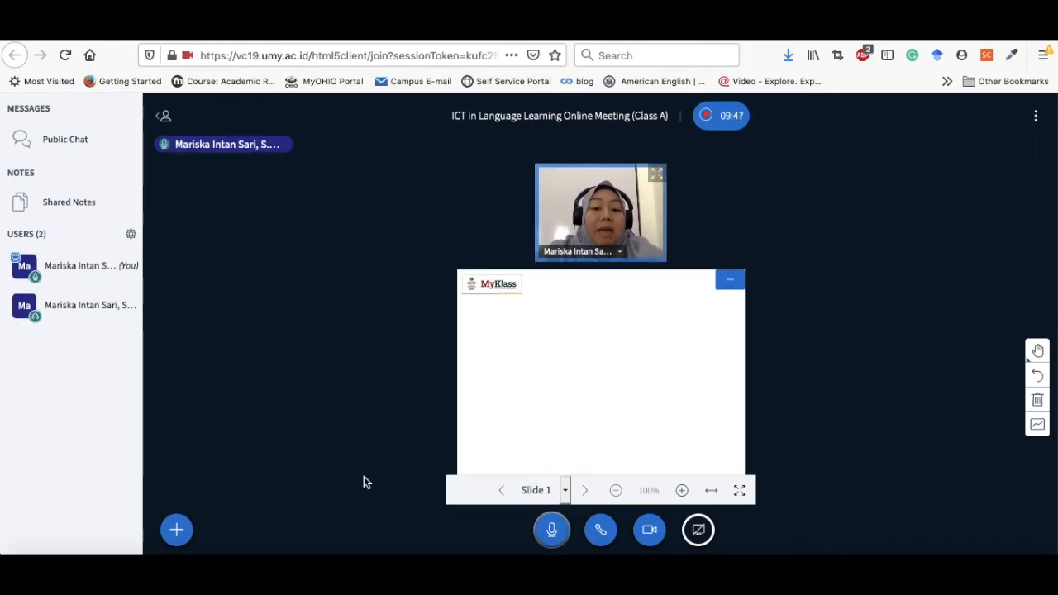
Set up a custom poll in the meeting with Happy and Excited as the first two options.
left_click(176, 533)
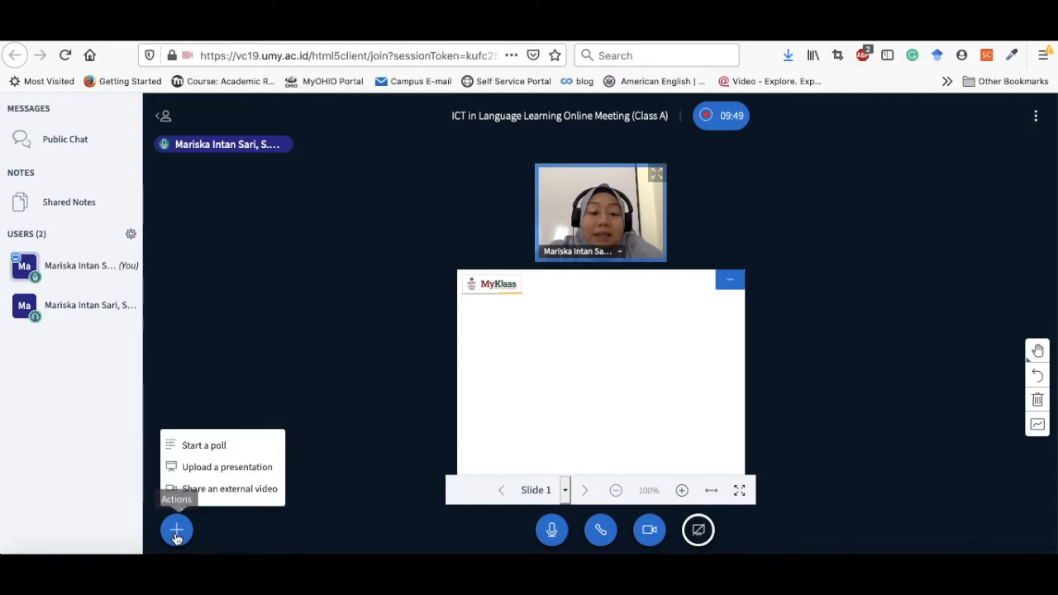
left_click(194, 450)
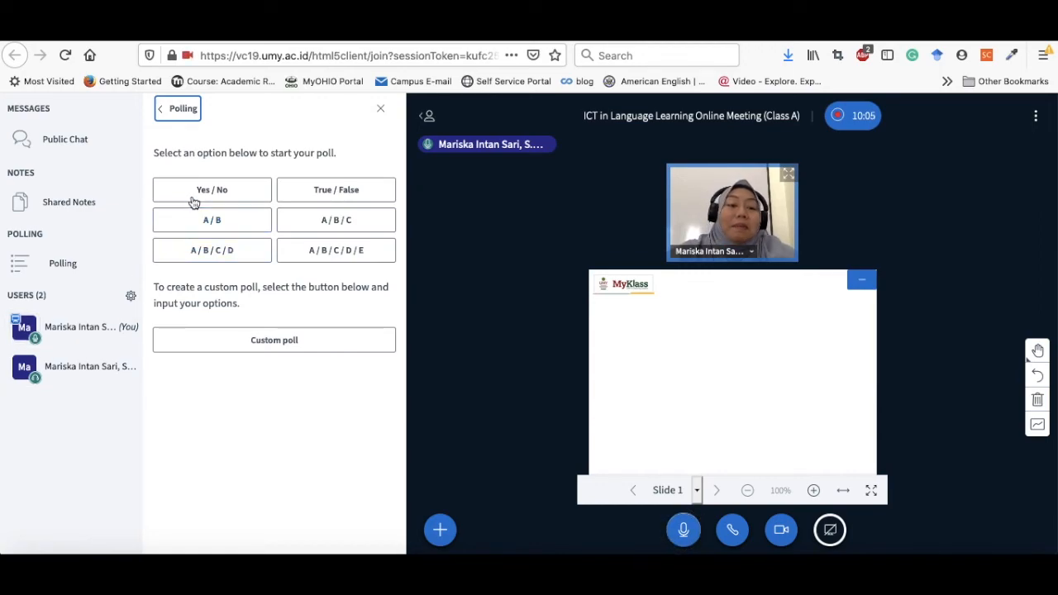
left_click(253, 345)
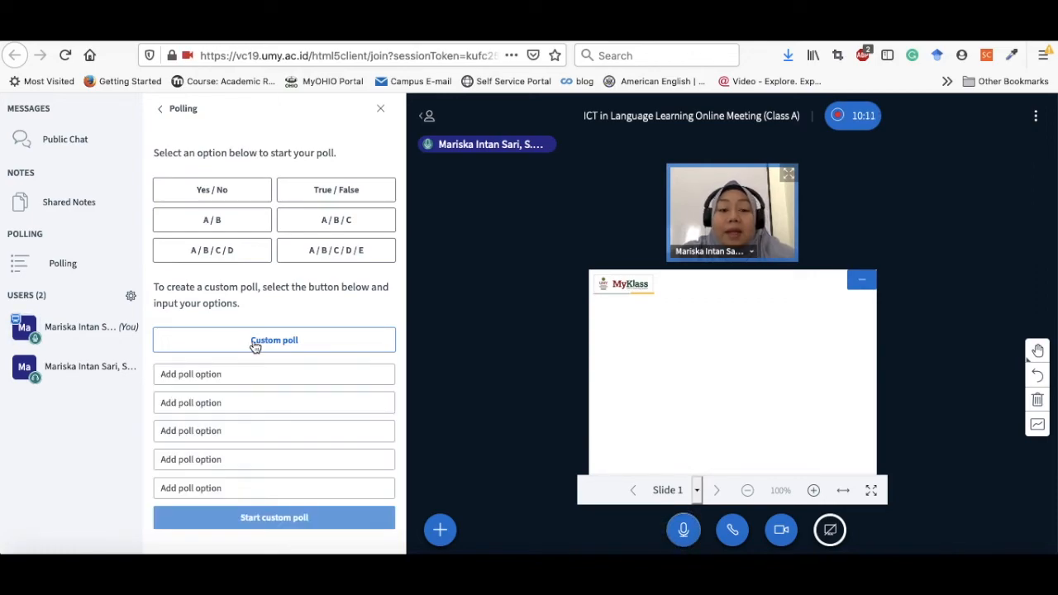
left_click(231, 374)
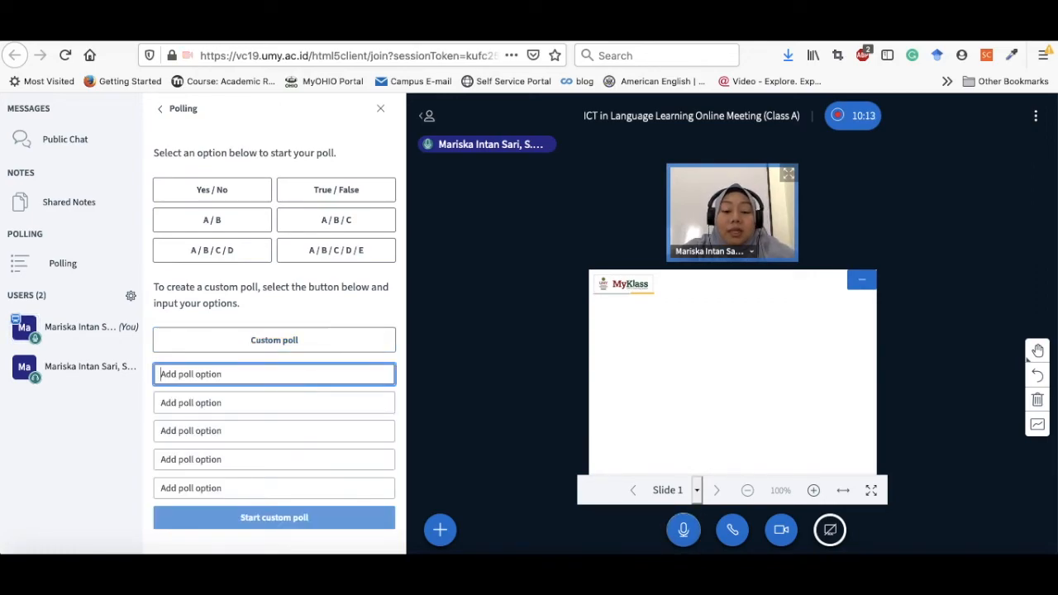
type("Happy")
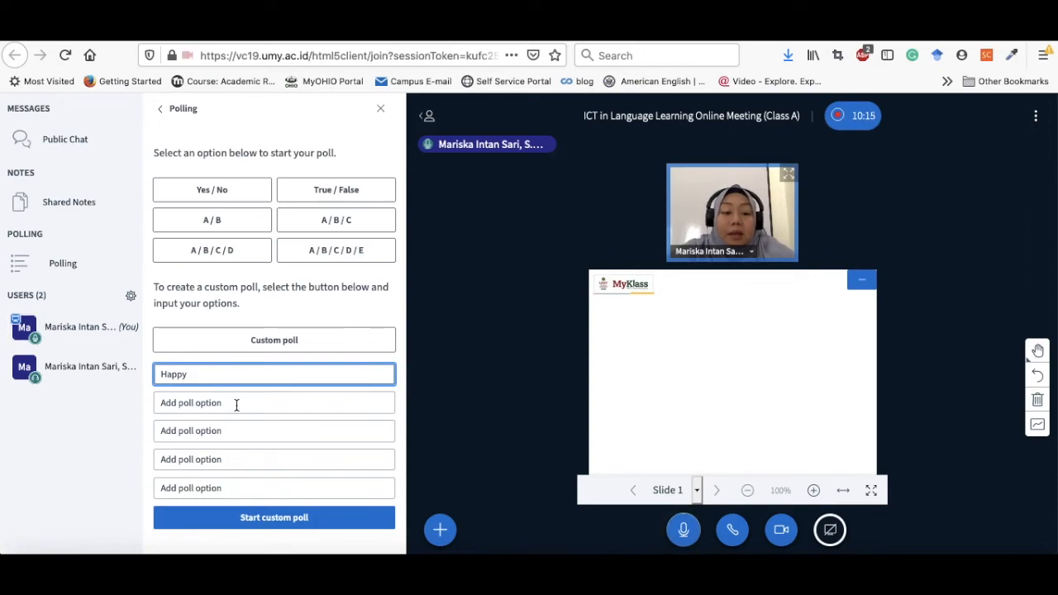
left_click(237, 404)
type("Excited")
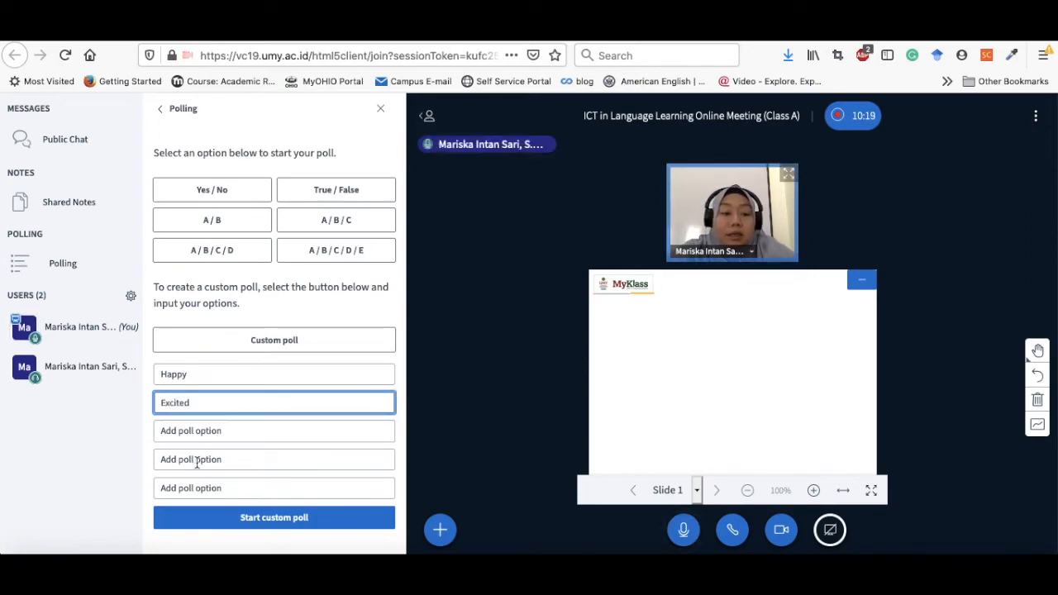
Add Comfortable, Sad and Bored as the remaining poll options and start the custom poll.
left_click(210, 431)
type("Comfor")
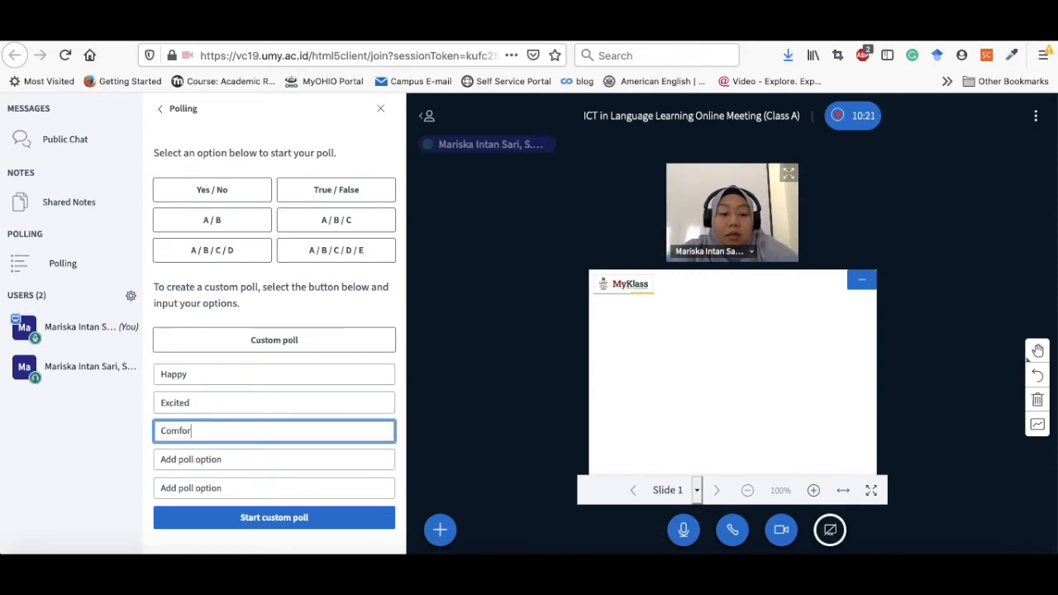
type("table")
left_click(212, 460)
type("Sad")
left_click(215, 488)
type("Bored")
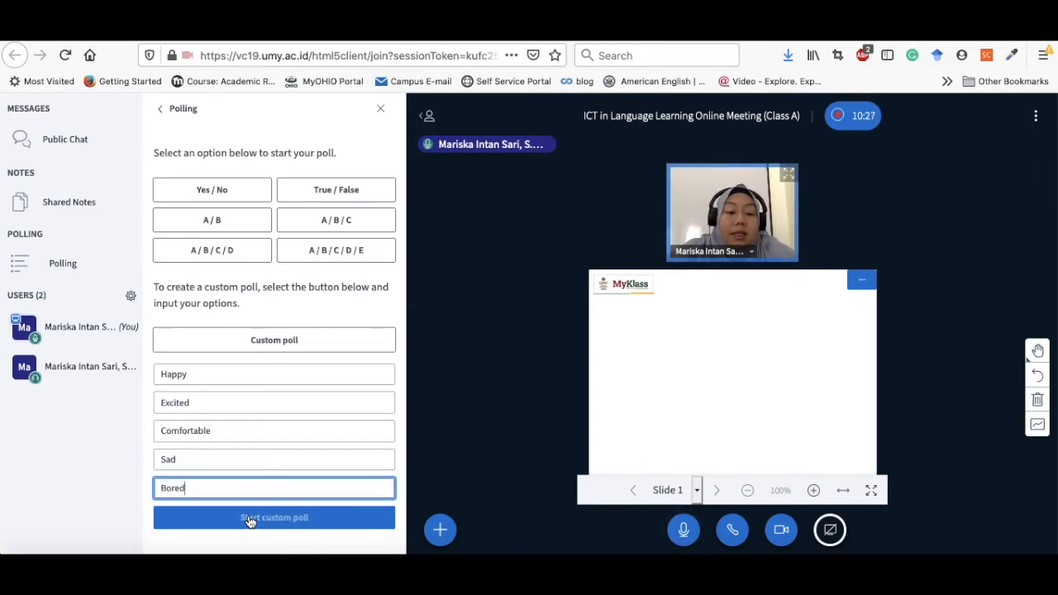
left_click(250, 518)
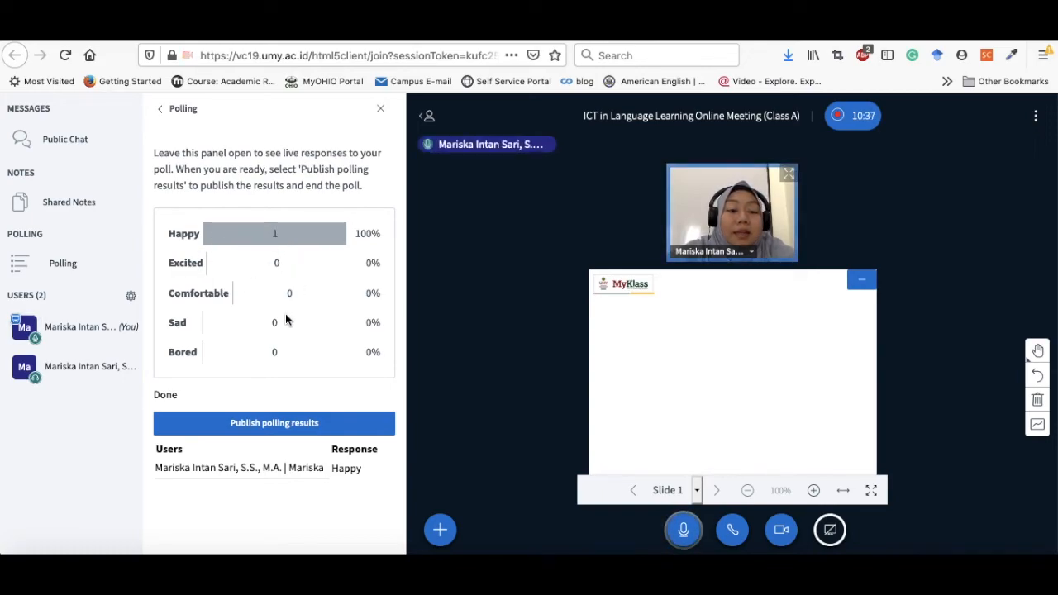
Publish the polling results and enlarge the slide to 175% to show the result chart.
left_click(252, 425)
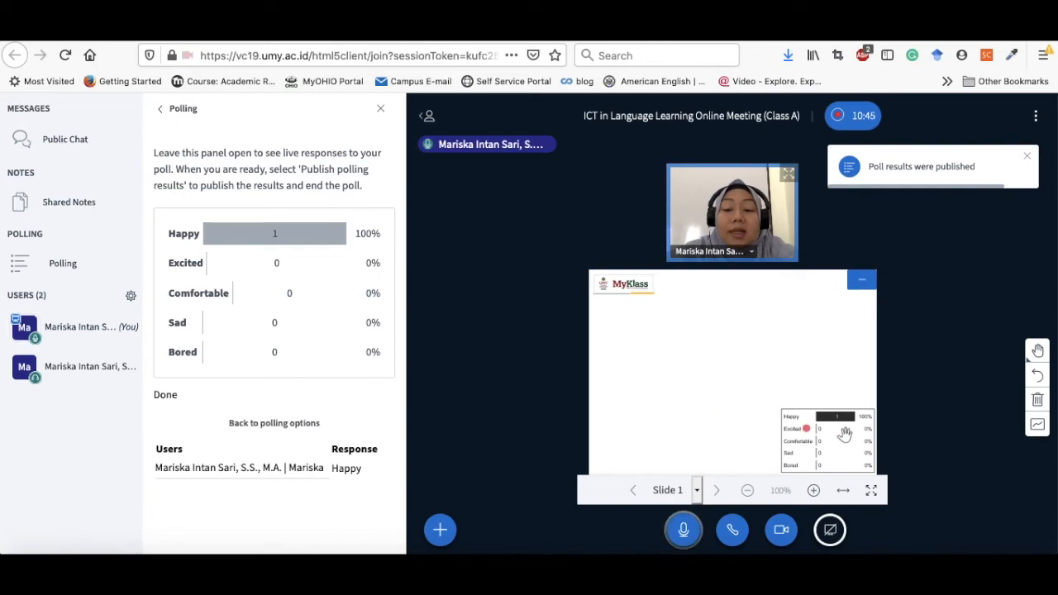
left_click(813, 490)
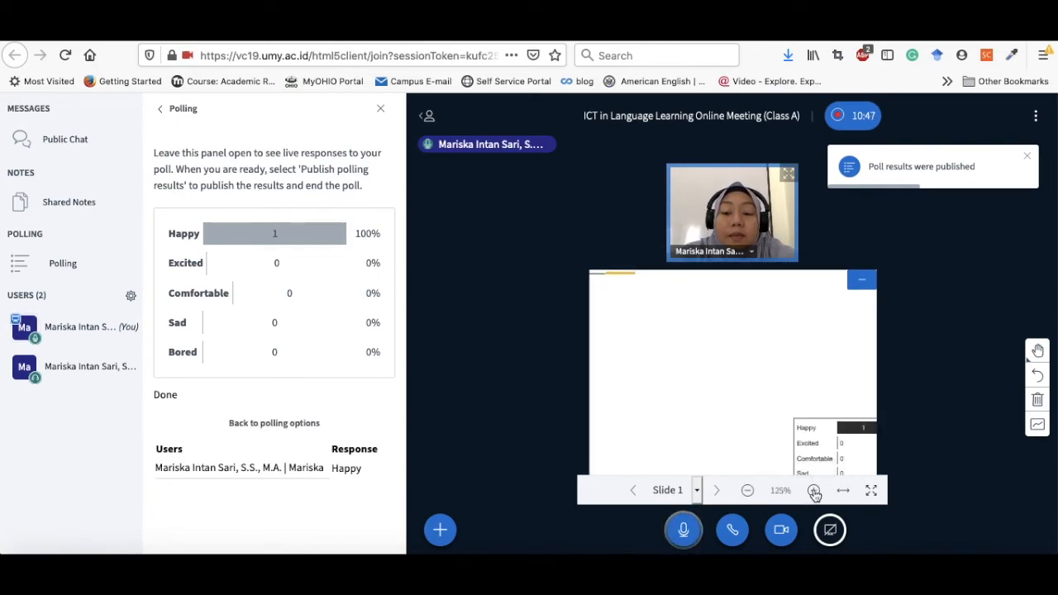
left_click_drag(755, 393, 624, 298)
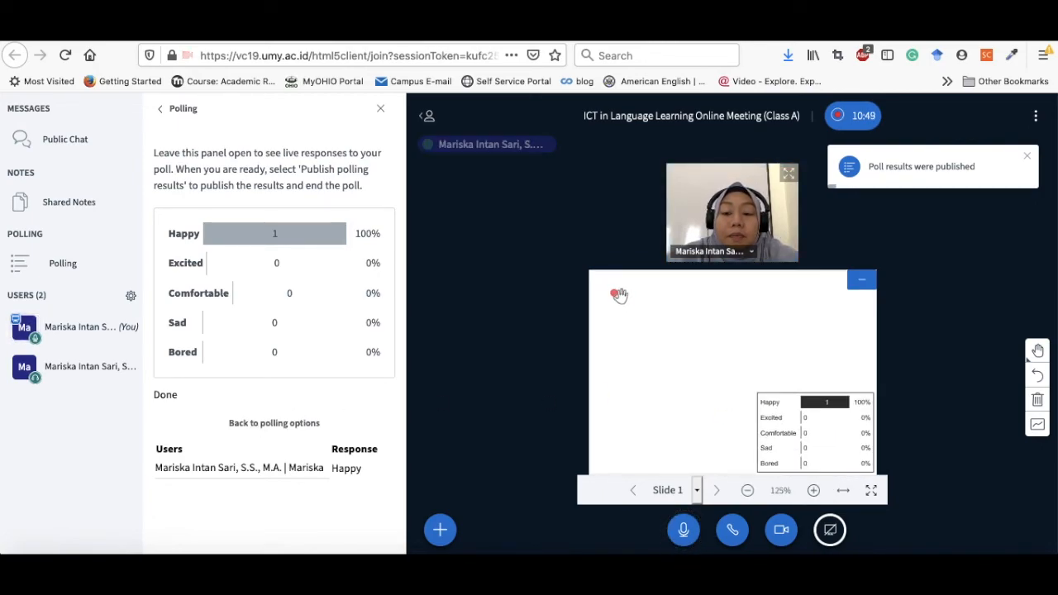
left_click(814, 490)
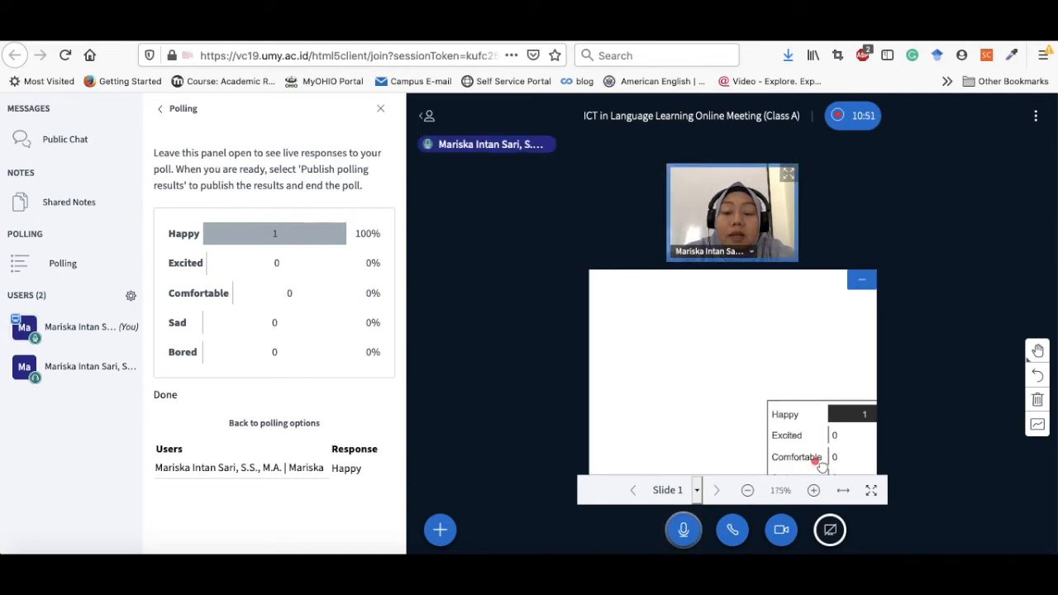
left_click(813, 490)
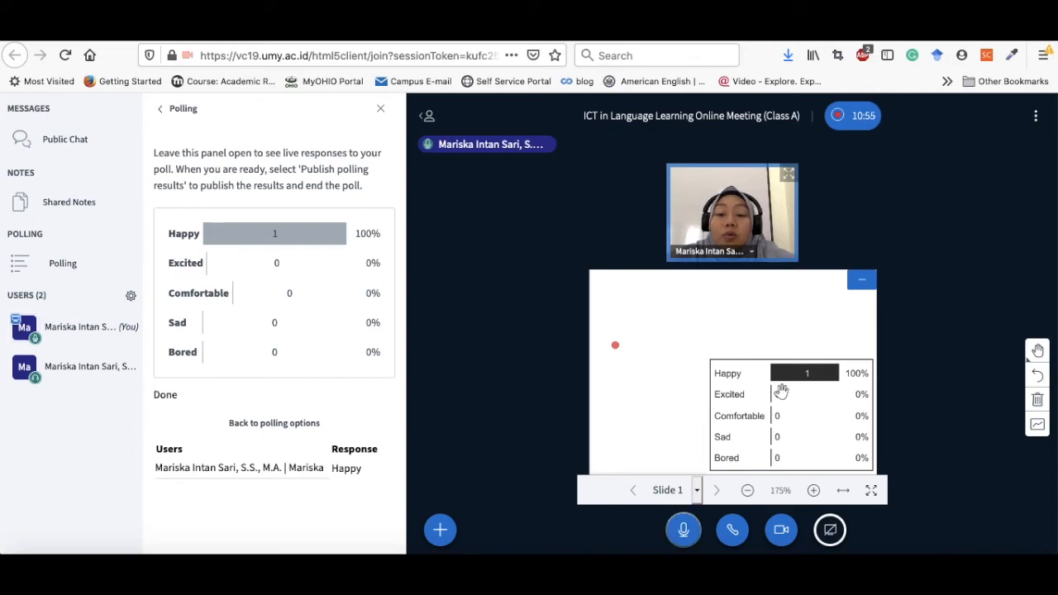
Clear the poll result chart from the whiteboard and close the polling view.
left_click(1038, 401)
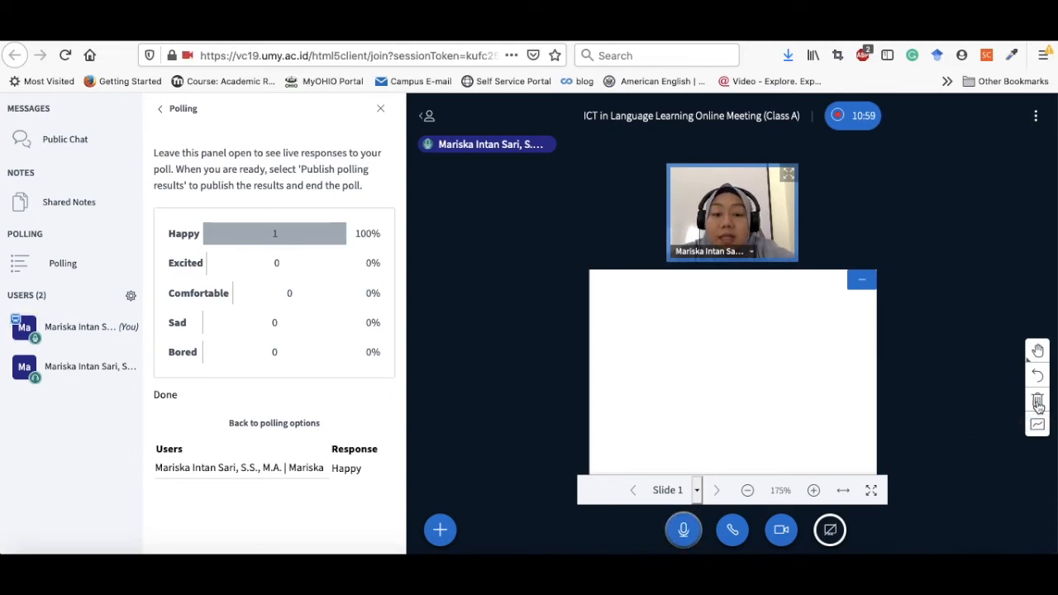
left_click(381, 108)
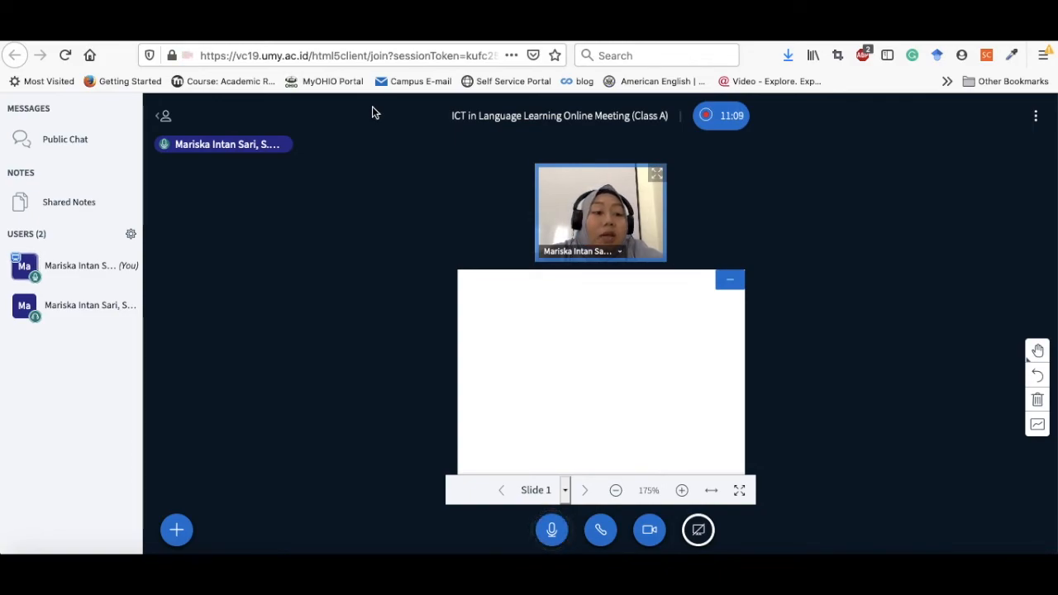
Set up two breakout rooms, assigning one participant to Room 1 and the other to Room 2.
left_click(133, 235)
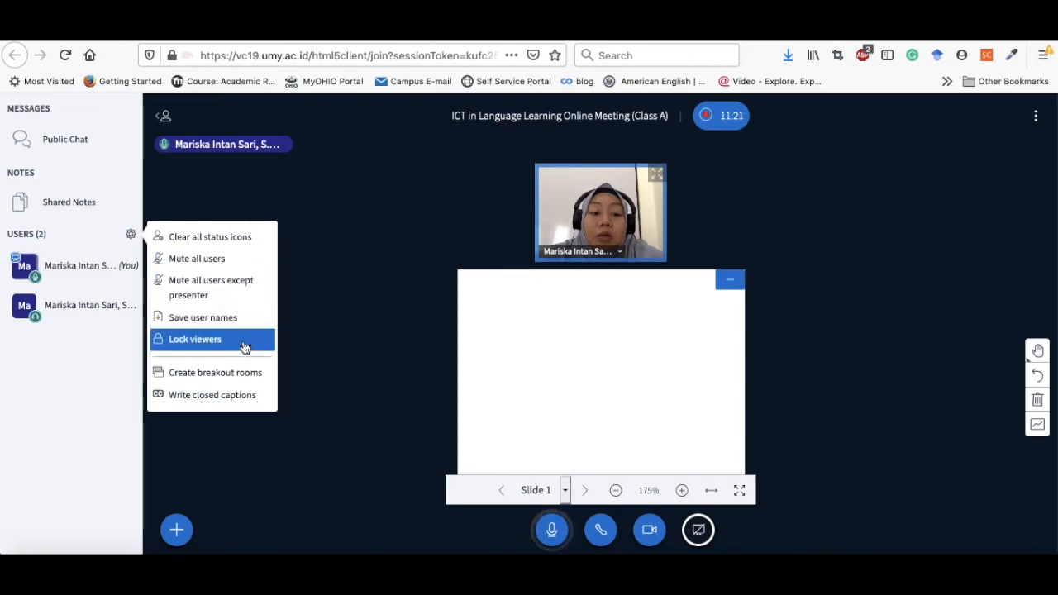
left_click(243, 380)
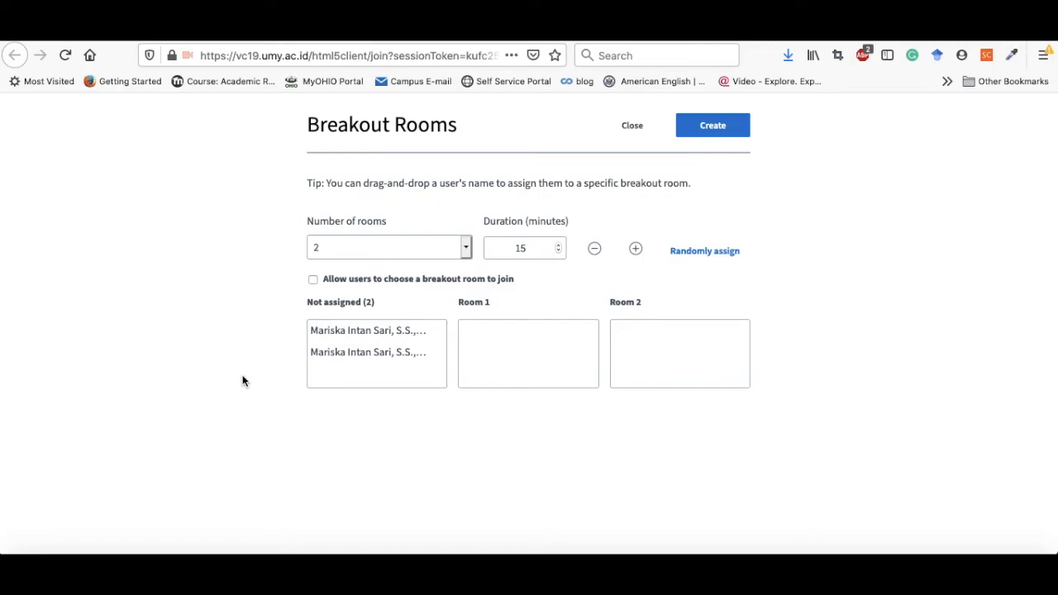
left_click(466, 244)
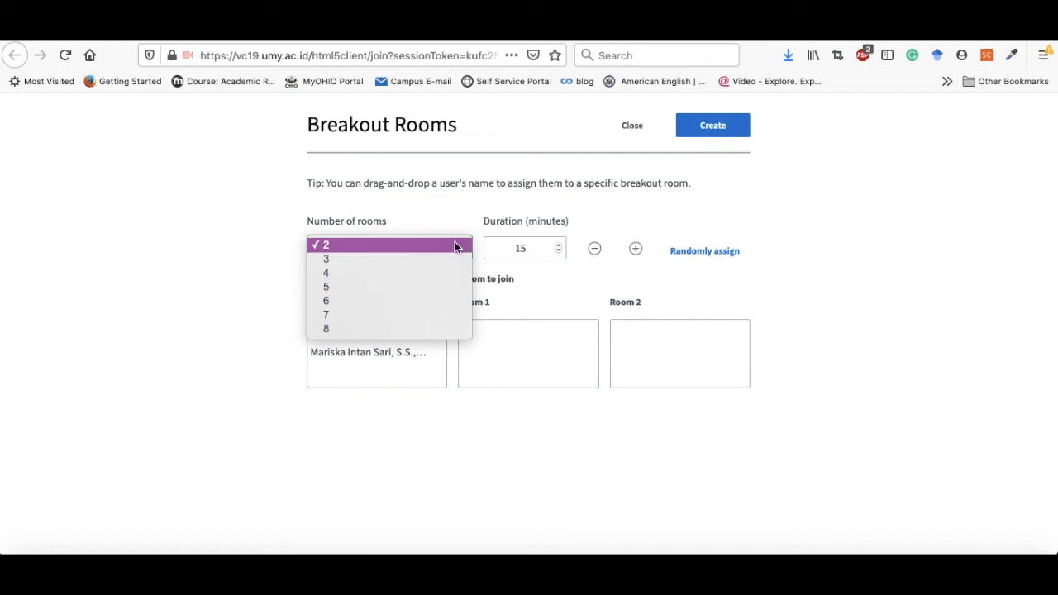
left_click(324, 248)
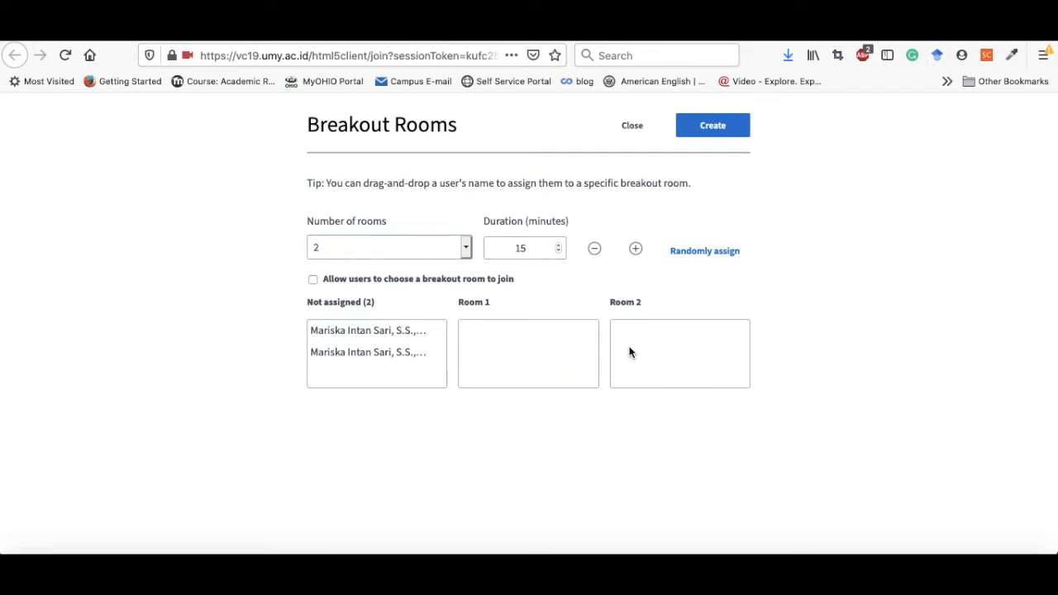
left_click(313, 281)
left_click_drag(336, 338, 487, 336)
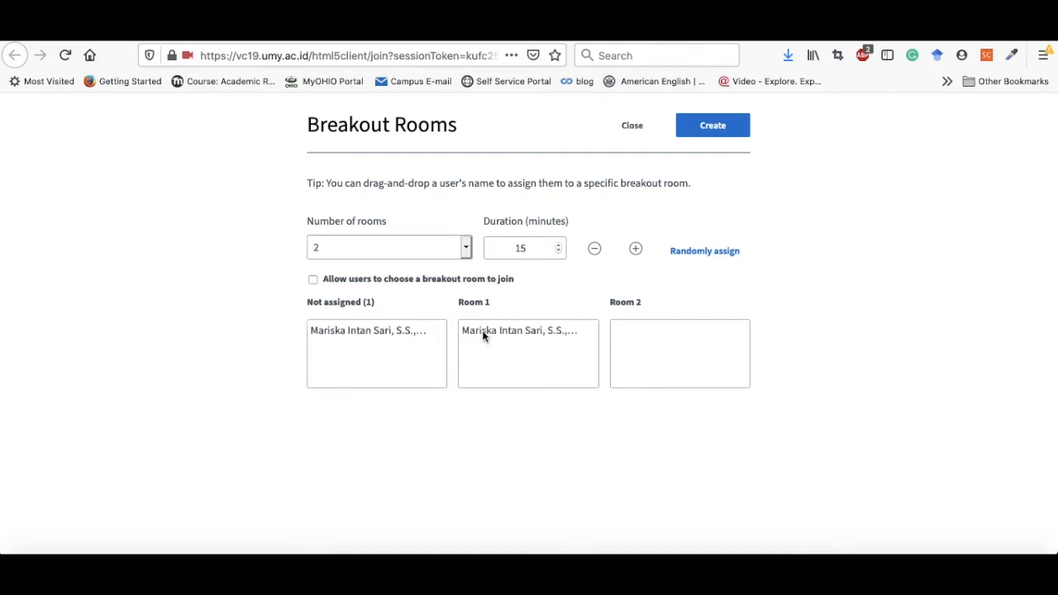
left_click_drag(367, 331, 672, 347)
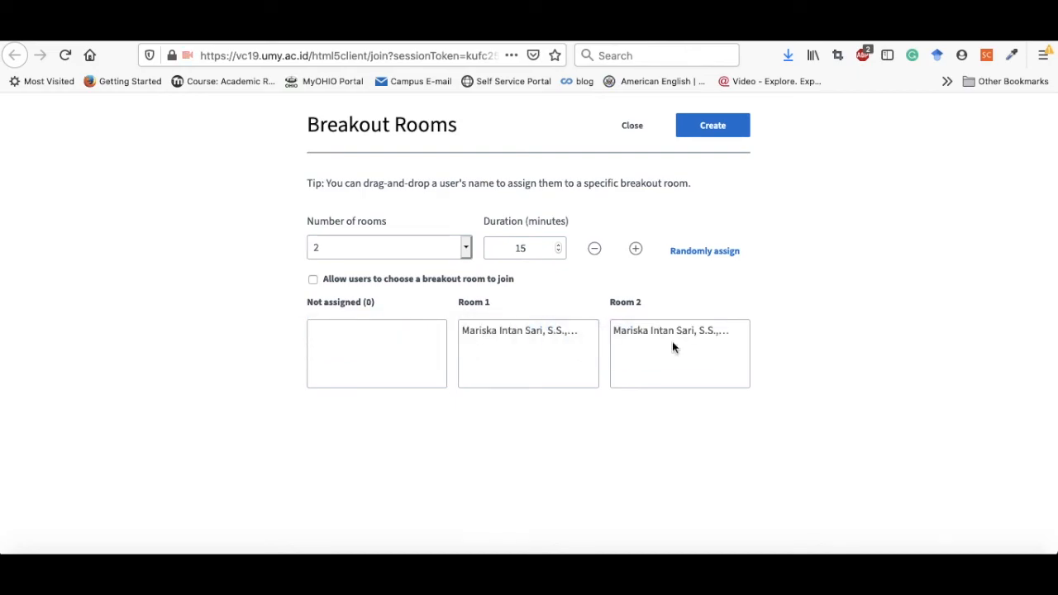
Return both participants to the unassigned list and close the breakout room setup without creating any rooms.
left_click_drag(517, 333, 389, 343)
left_click_drag(639, 338, 384, 360)
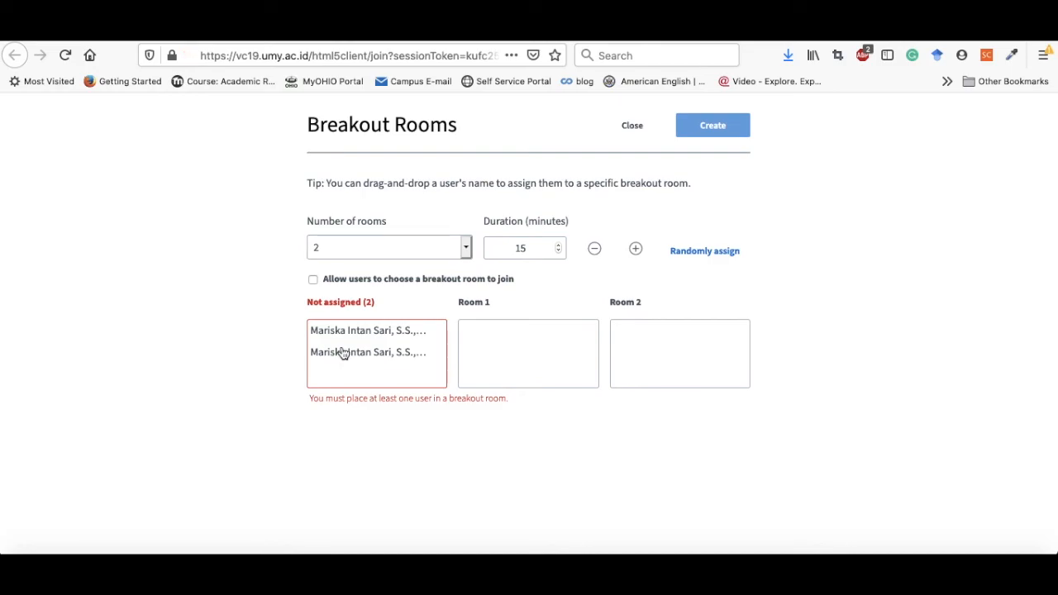
left_click(628, 125)
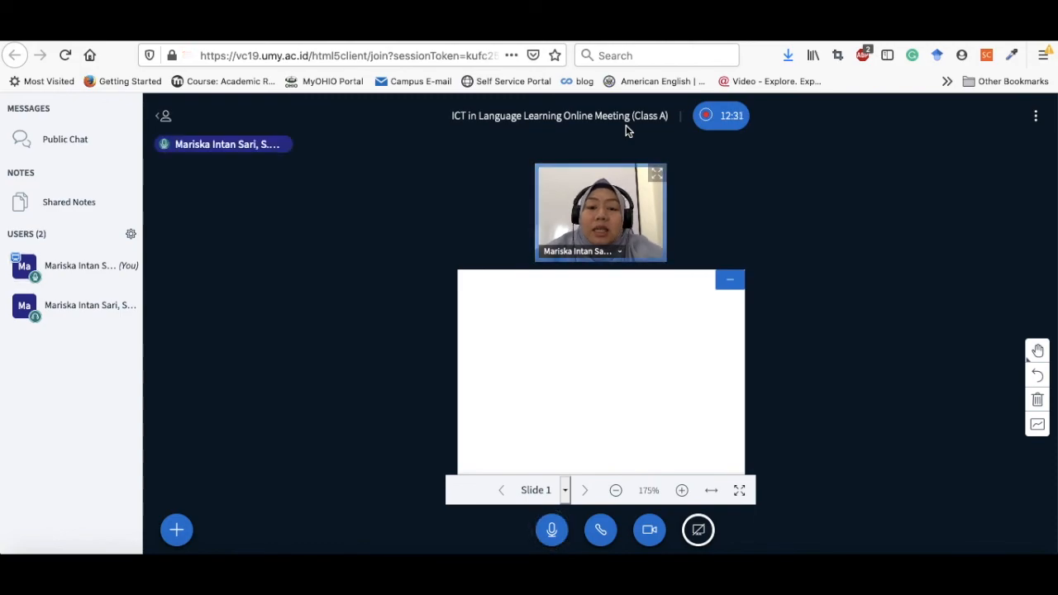
Open the shared notes and write "bla bla bal" in them.
left_click(62, 204)
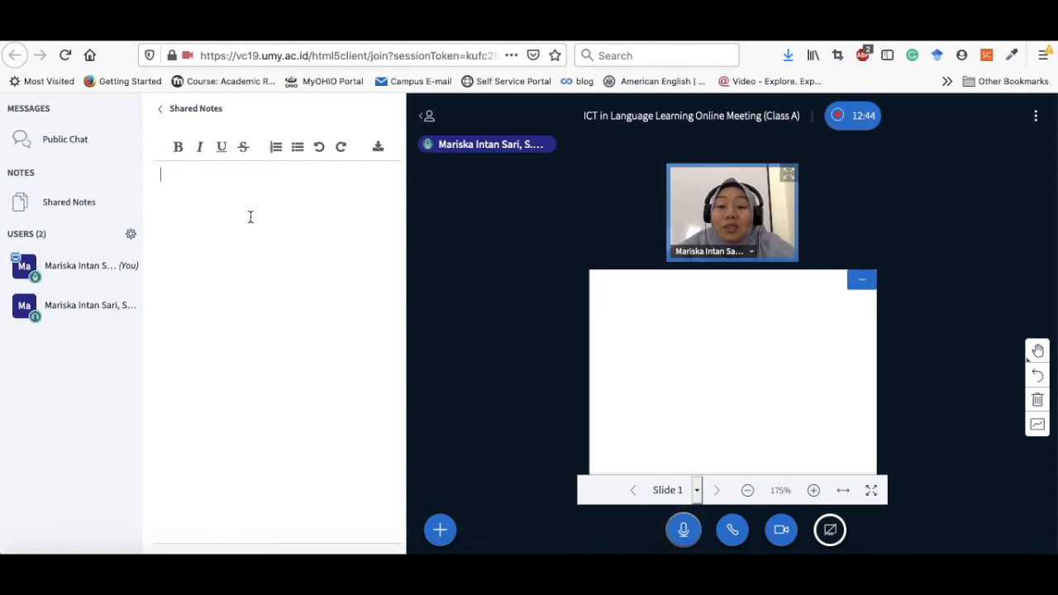
type("vv")
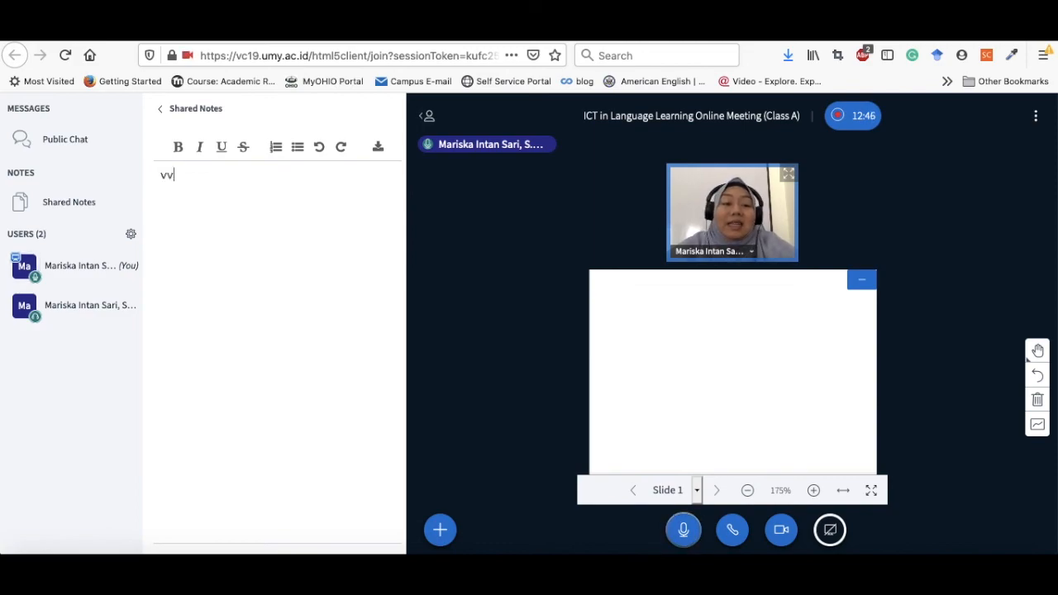
type("bl")
type("a bla bal")
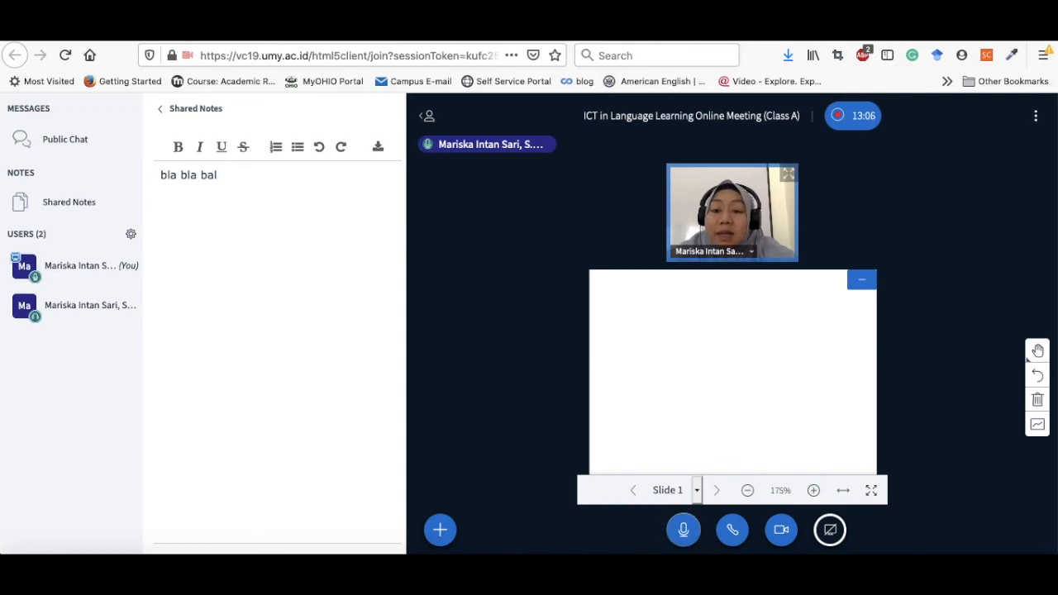
Pause the meeting recording and end the Class A meeting for all users.
left_click(853, 119)
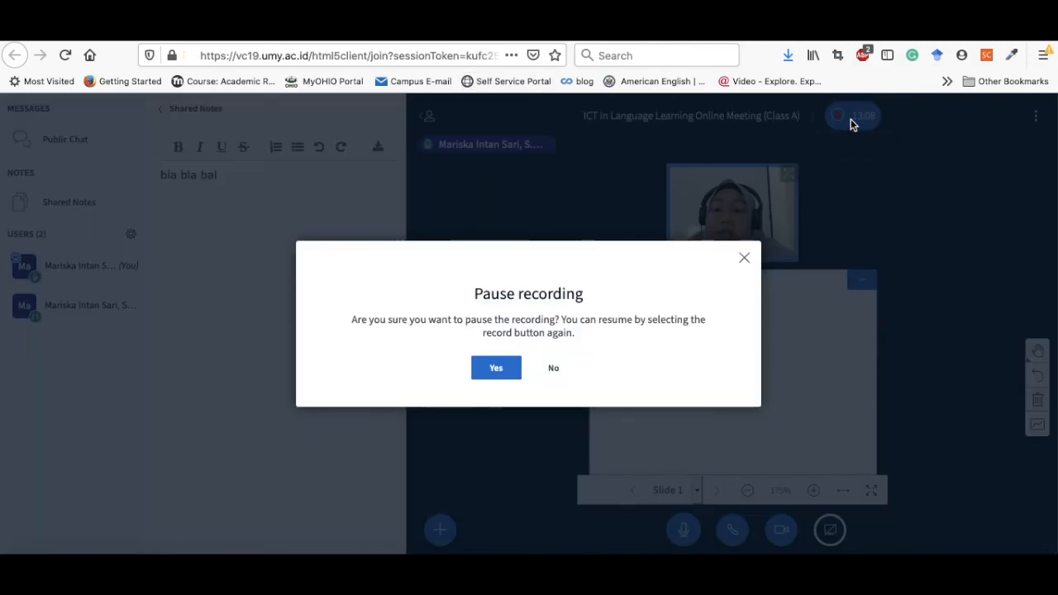
left_click(475, 369)
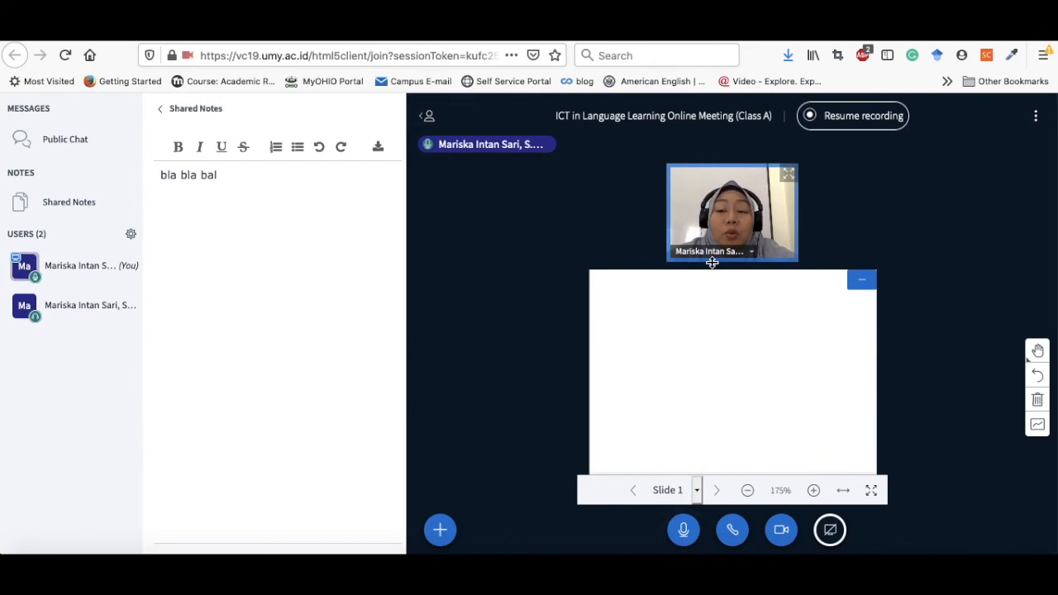
left_click(1037, 117)
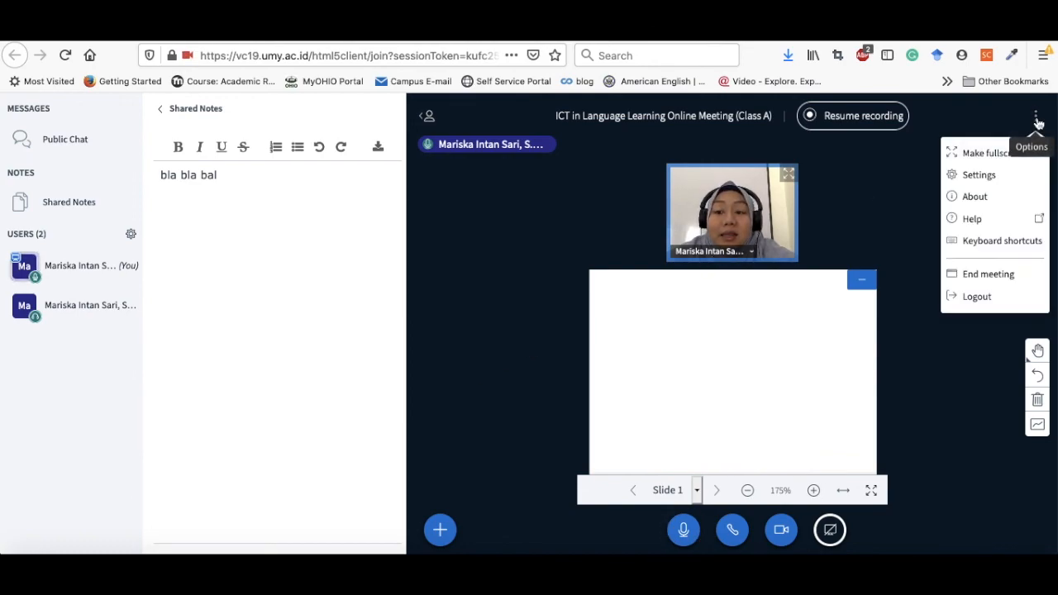
left_click(1015, 273)
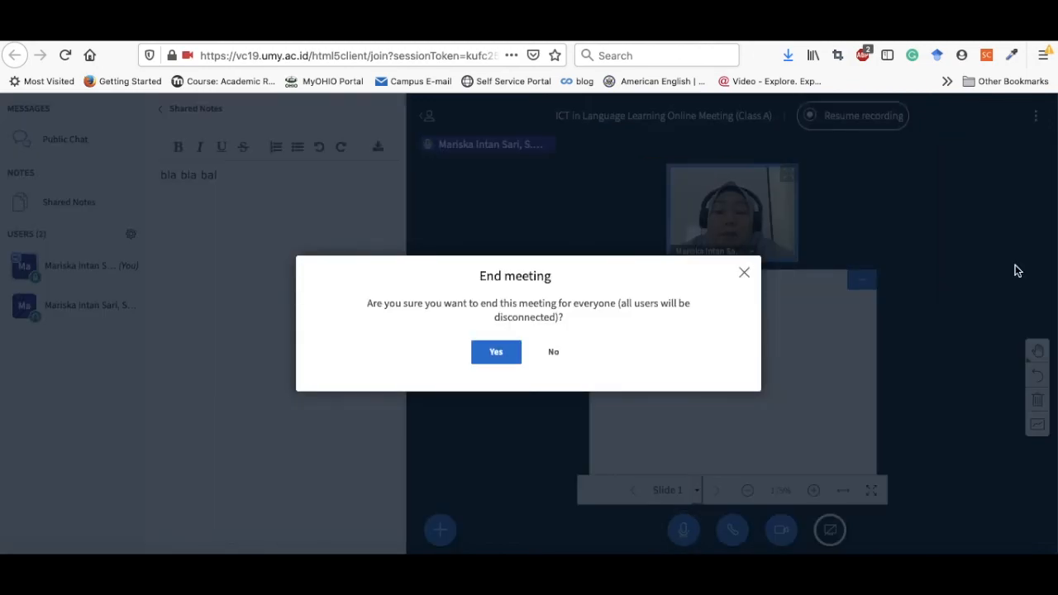
left_click(499, 354)
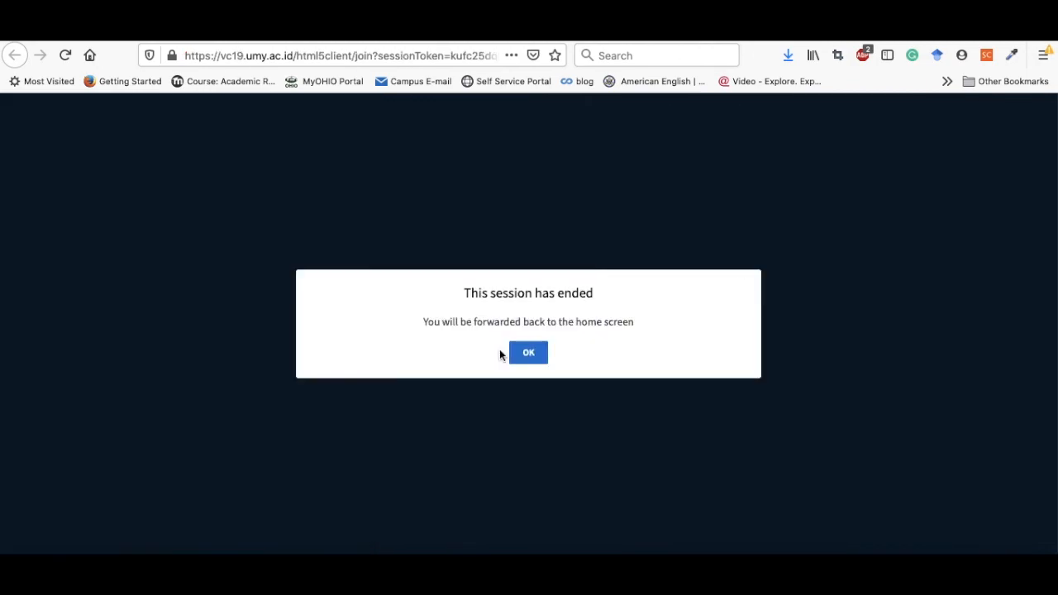
left_click(520, 356)
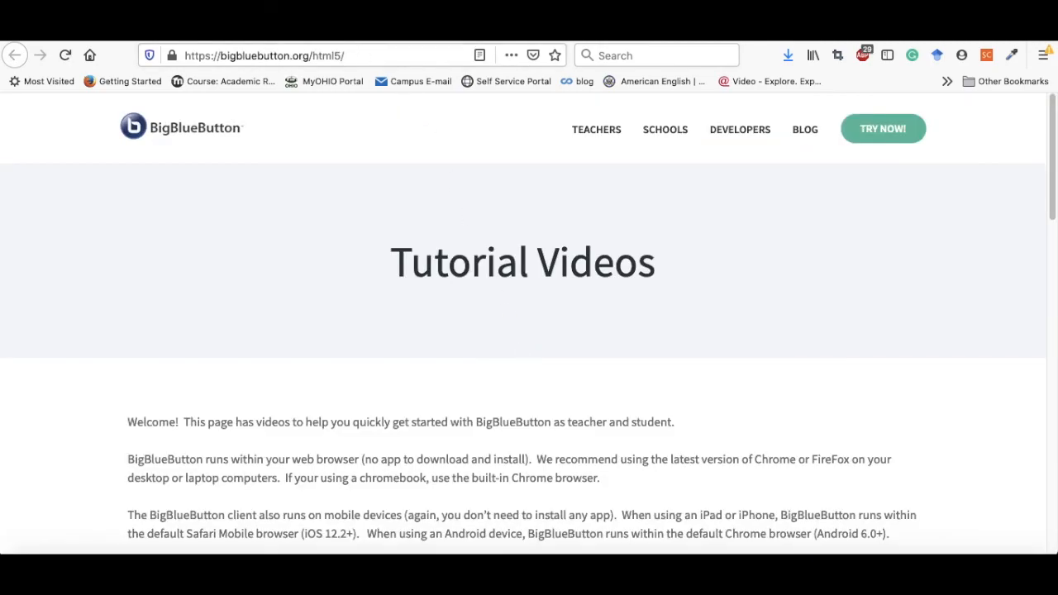
Return to the ICT in Language Learning Online Meeting activity page and check the Recordings section for Class A.
left_click(361, 31)
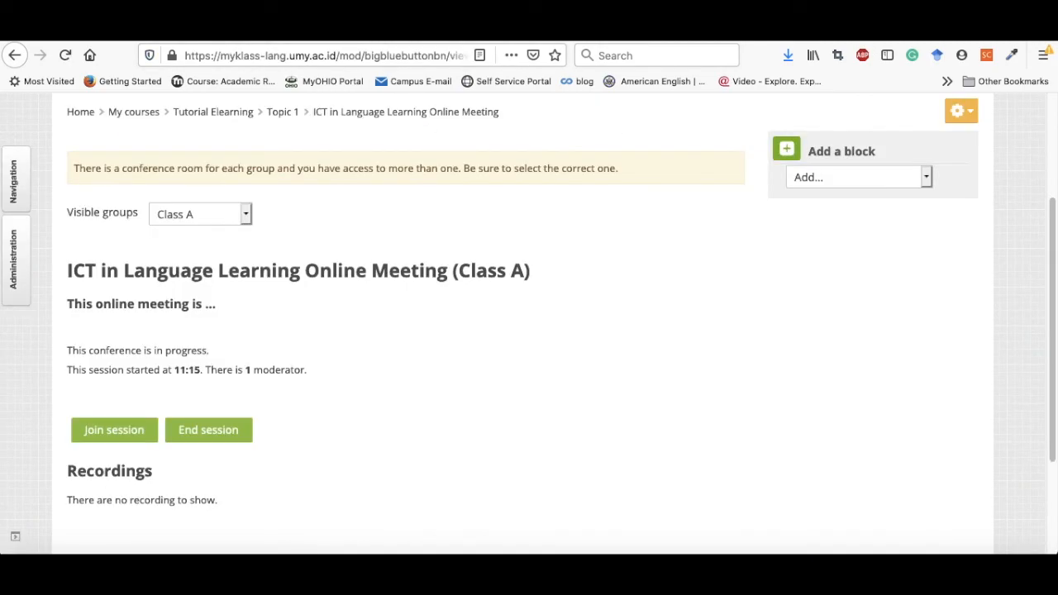
scroll(366, 429, "down", 1)
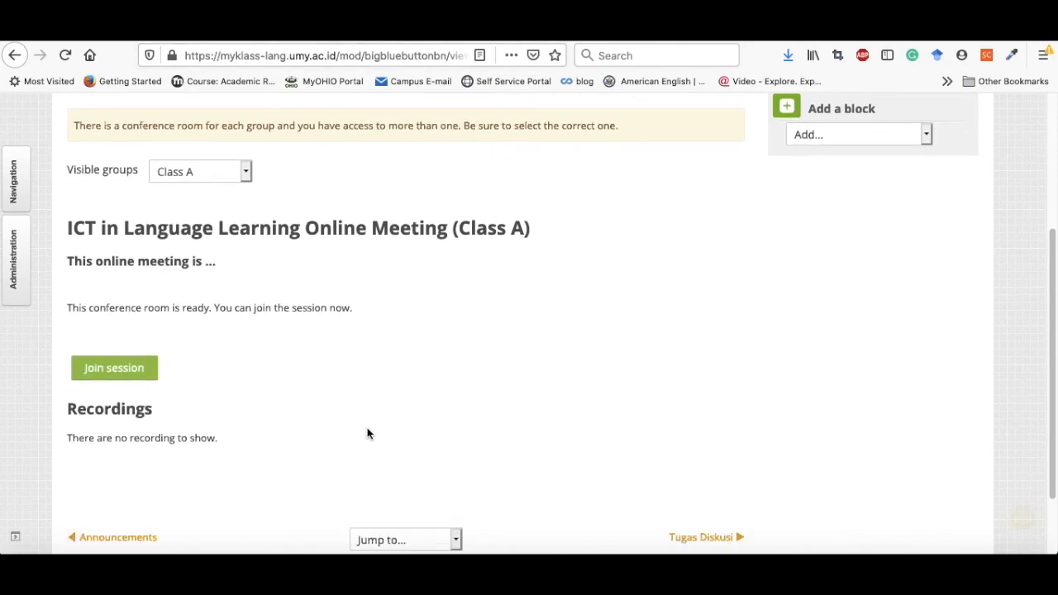
scroll(367, 433, "down", 1)
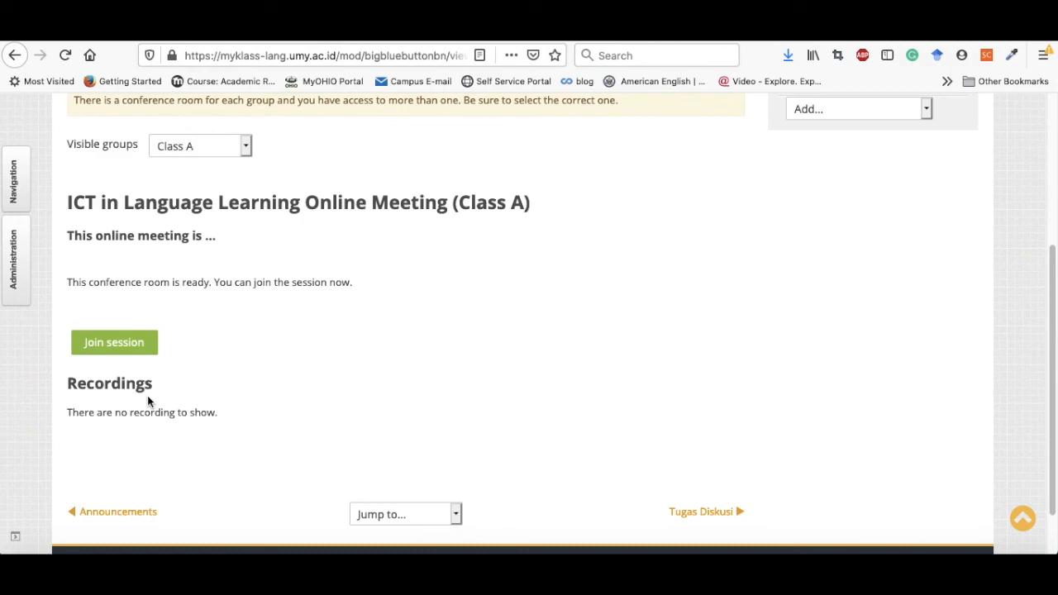
scroll(147, 396, "up", 2)
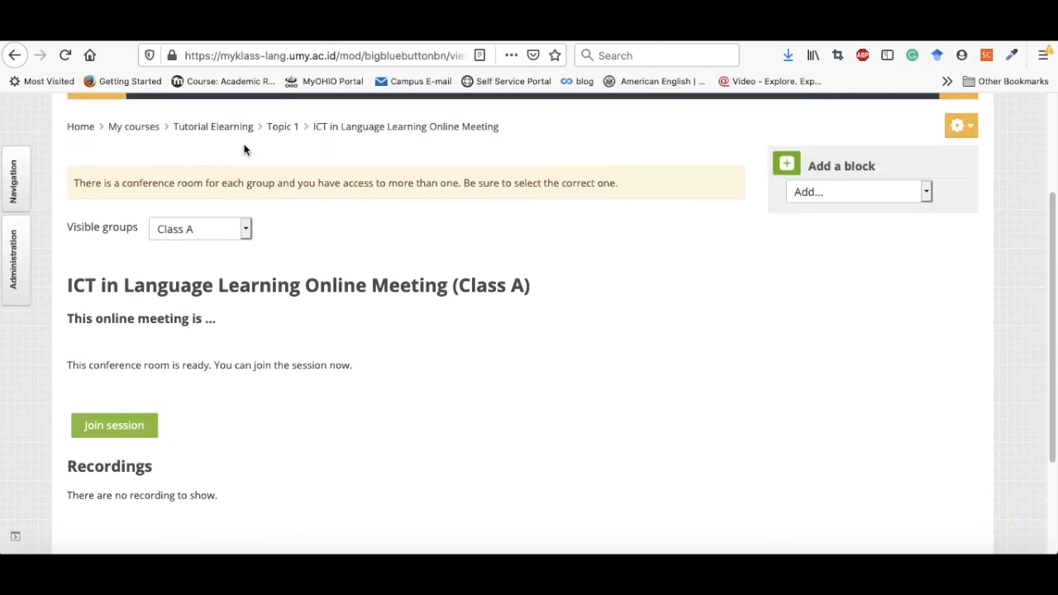